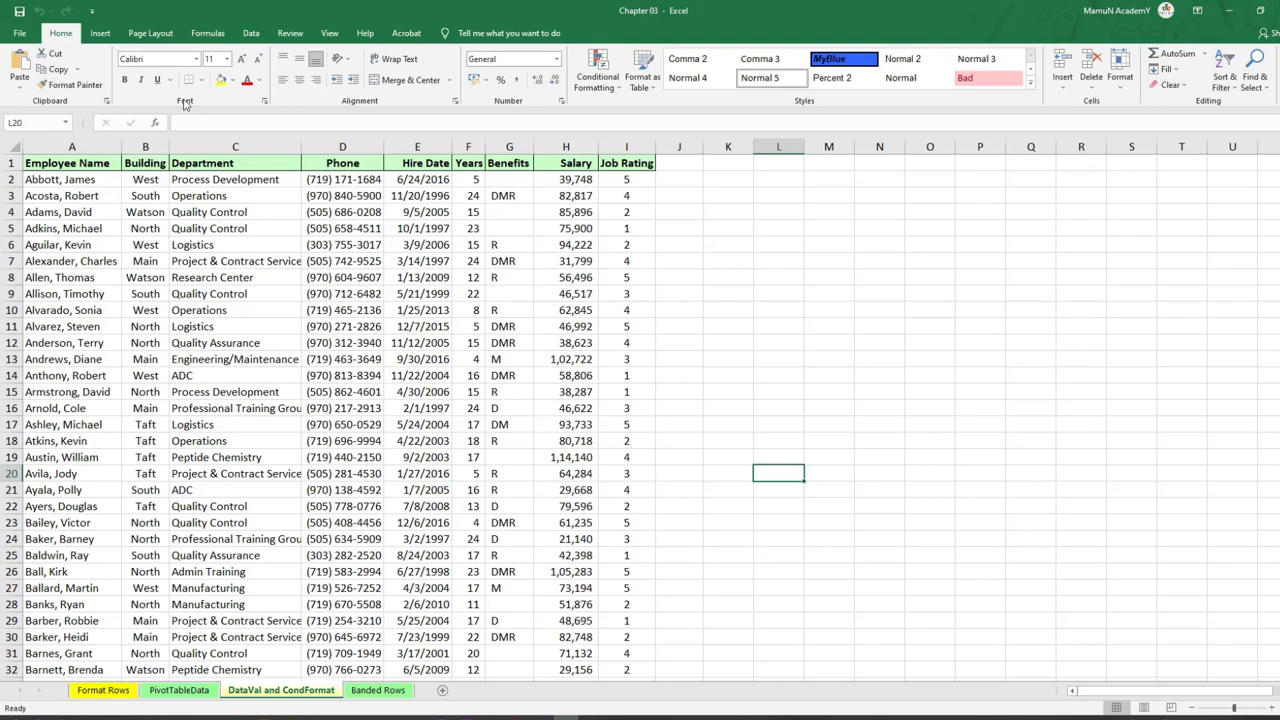
# Look through the Insert, Home and Page Layout ribbon tabs.
pyautogui.click(100, 33)
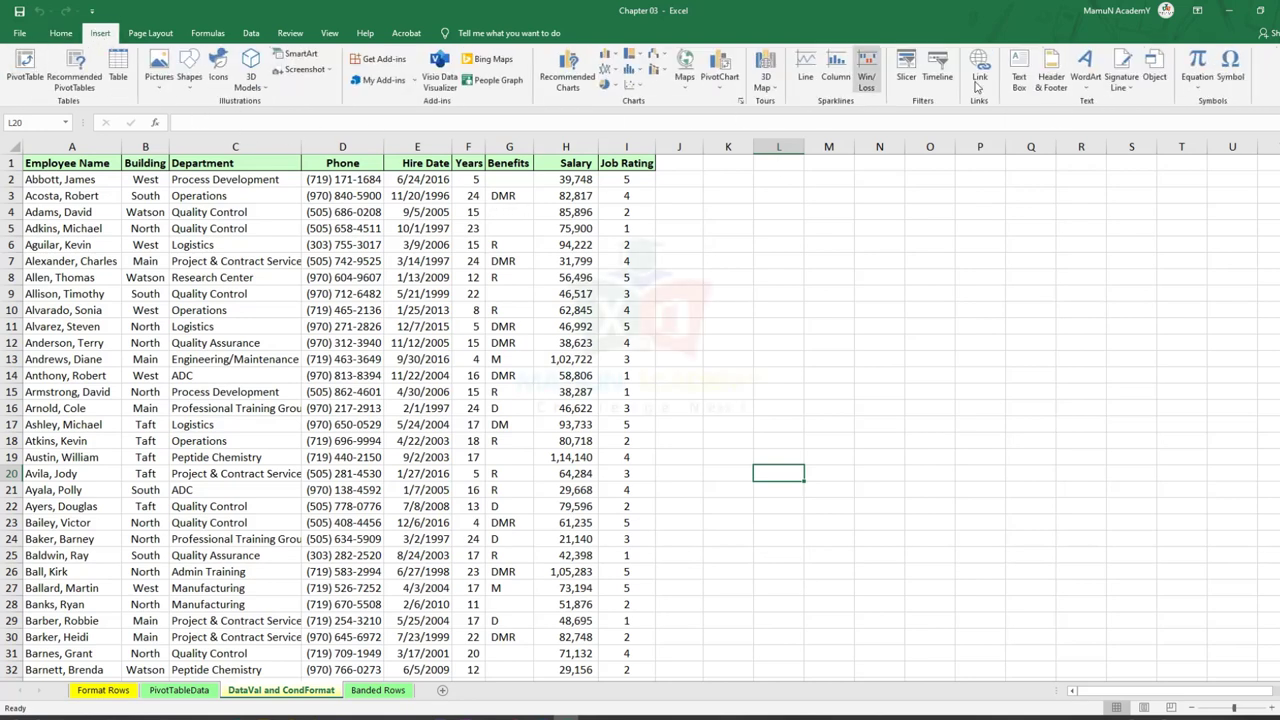
pyautogui.click(150, 33)
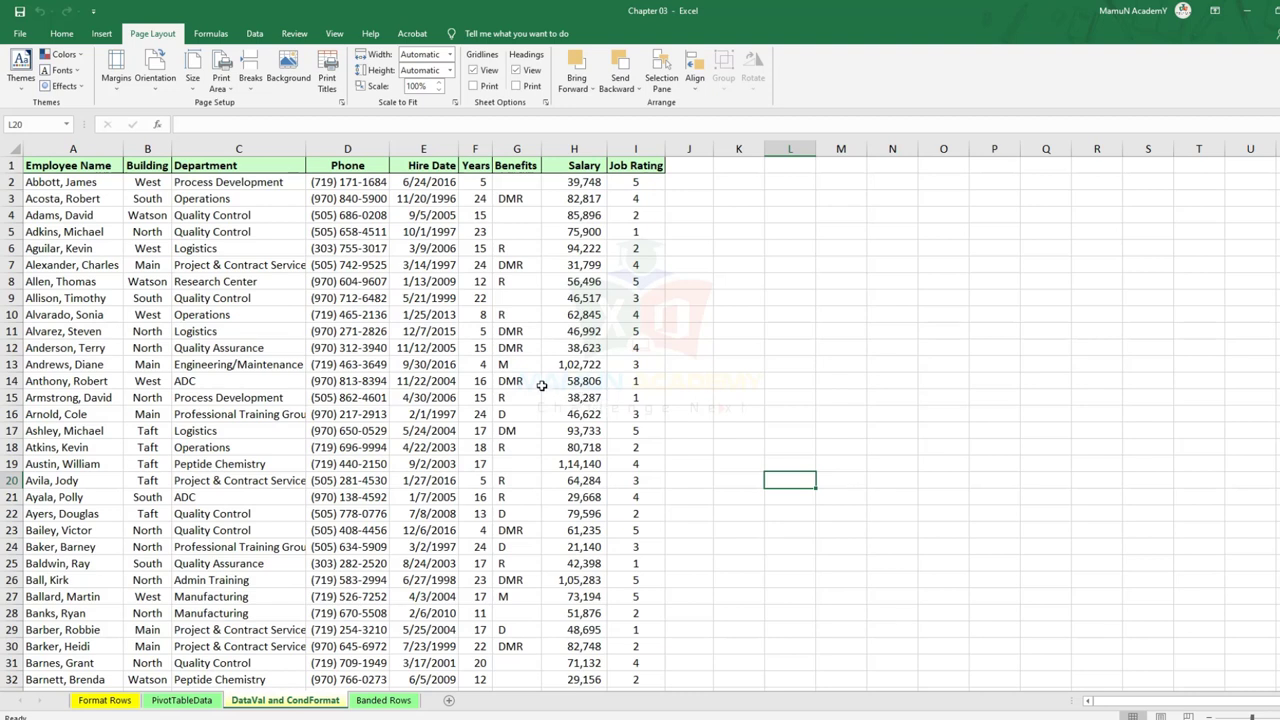
pyautogui.click(102, 36)
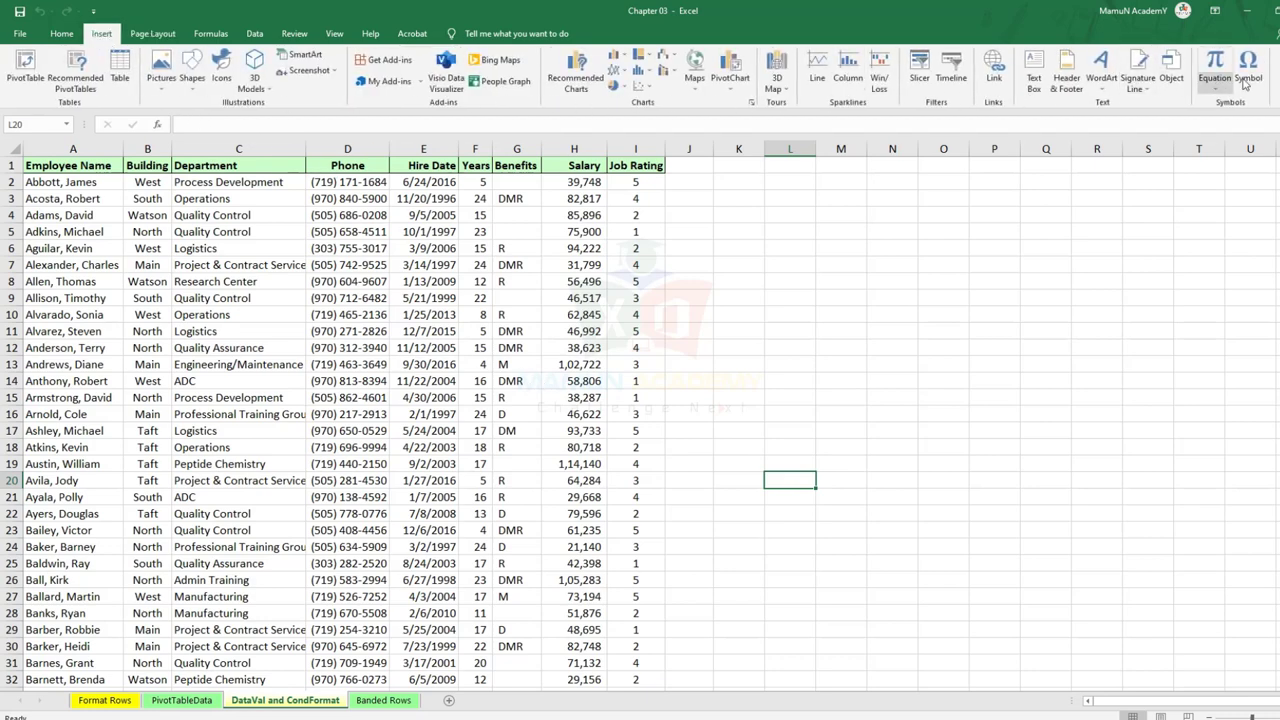
pyautogui.click(66, 36)
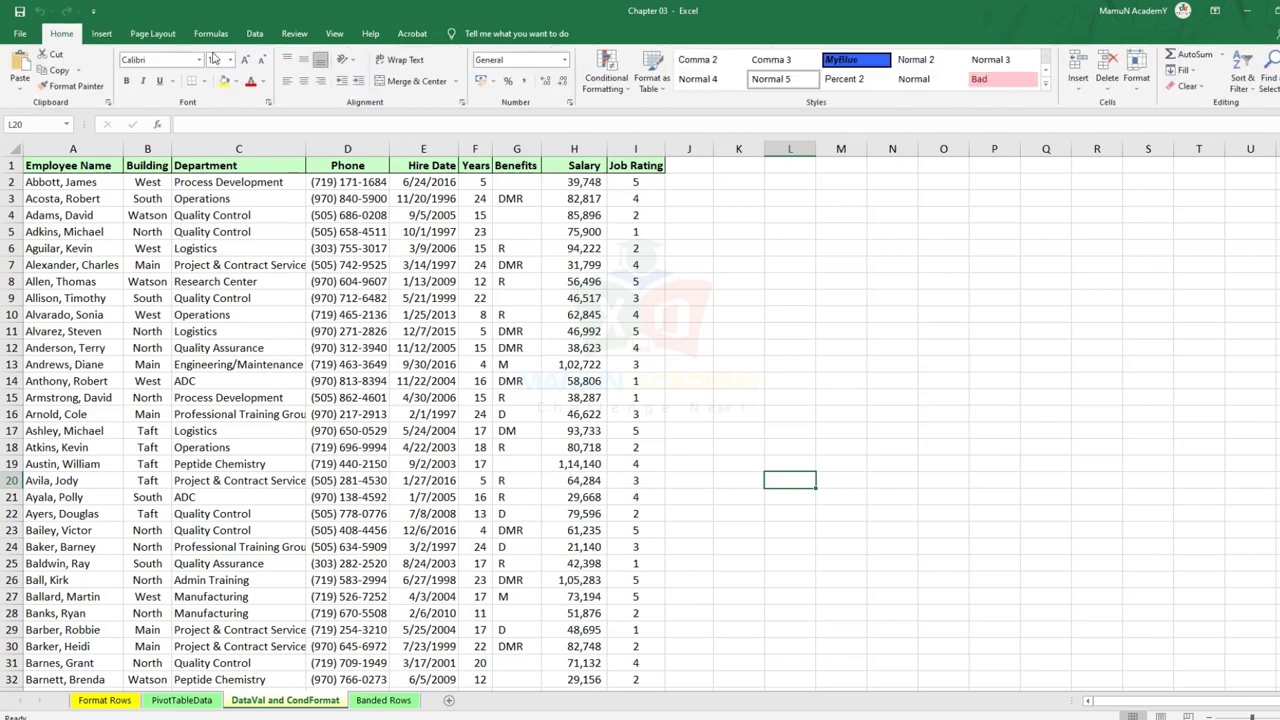
pyautogui.click(152, 34)
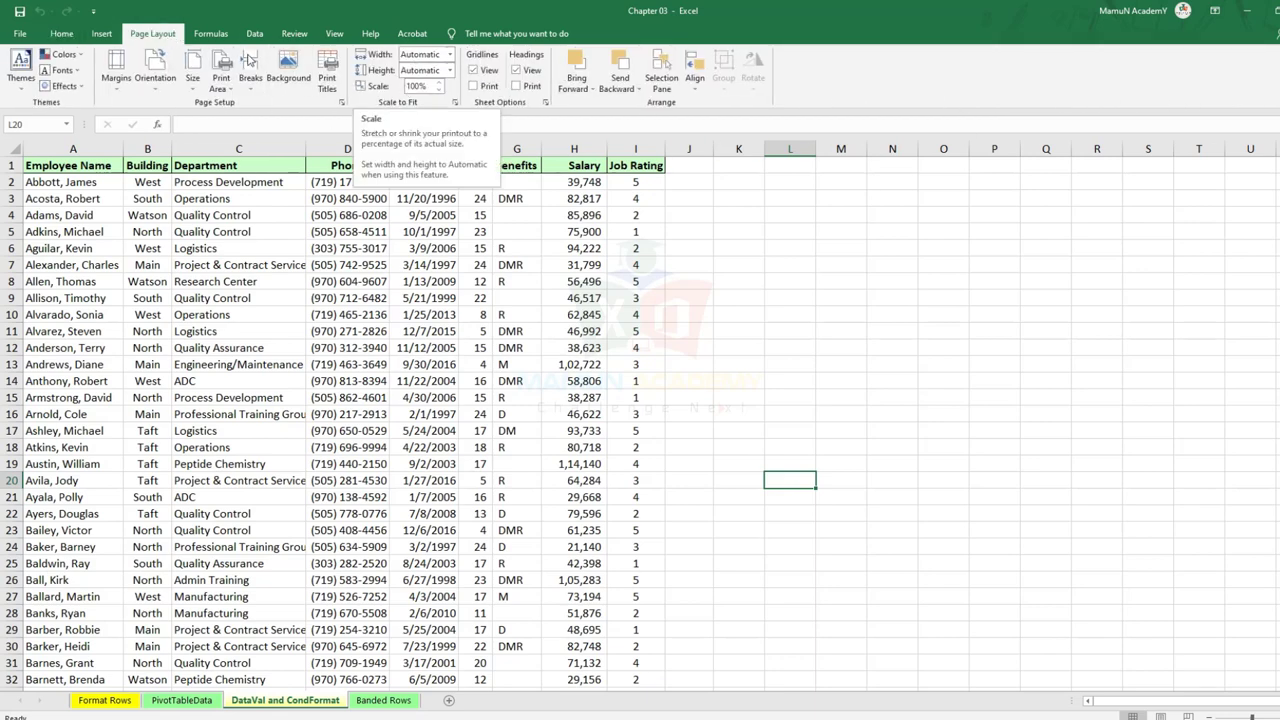
# Browse the Formulas, Data, Review, View and Help tabs, then return to Page Layout and select cell E10.
pyautogui.click(210, 34)
pyautogui.click(254, 34)
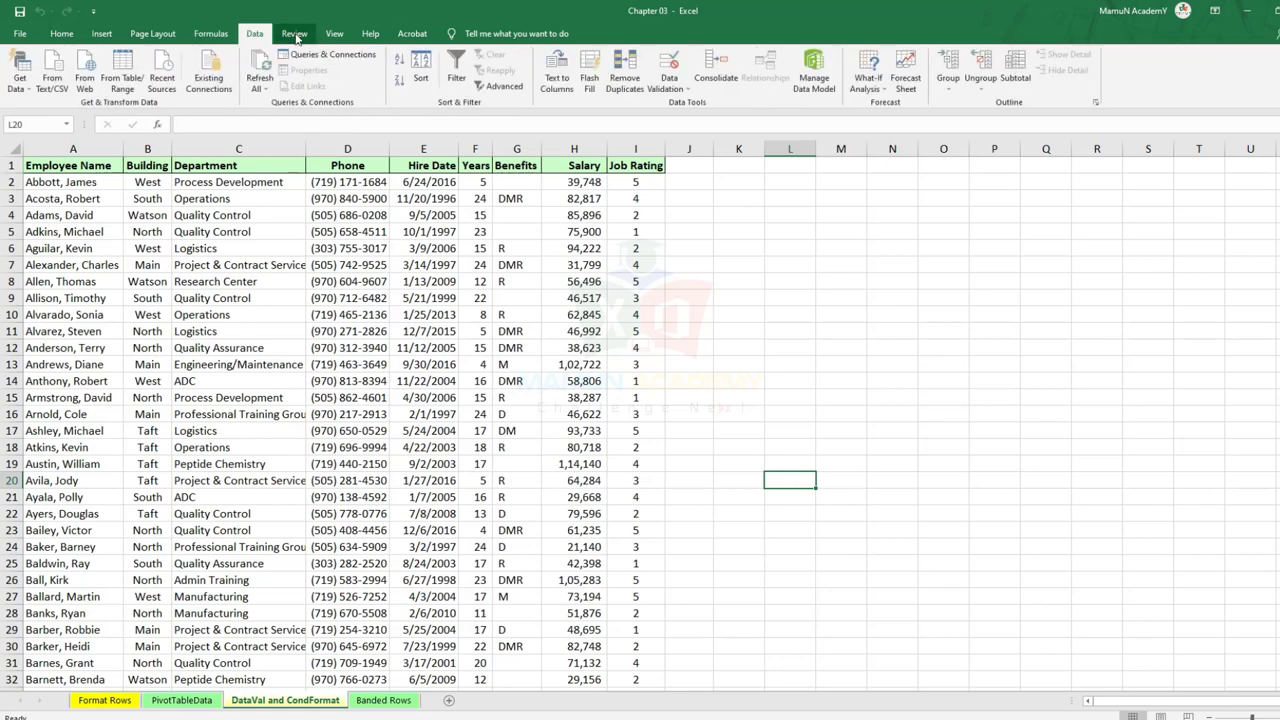
pyautogui.click(294, 34)
pyautogui.click(334, 34)
pyautogui.click(370, 34)
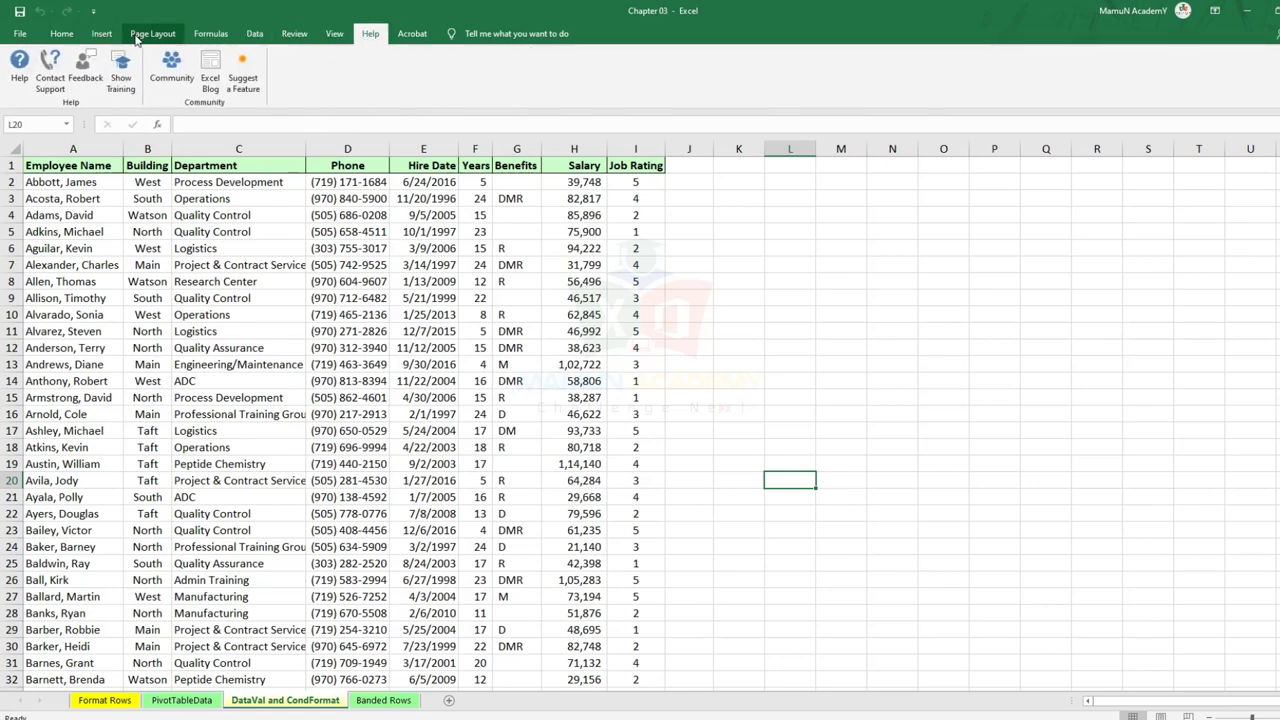
pyautogui.click(140, 35)
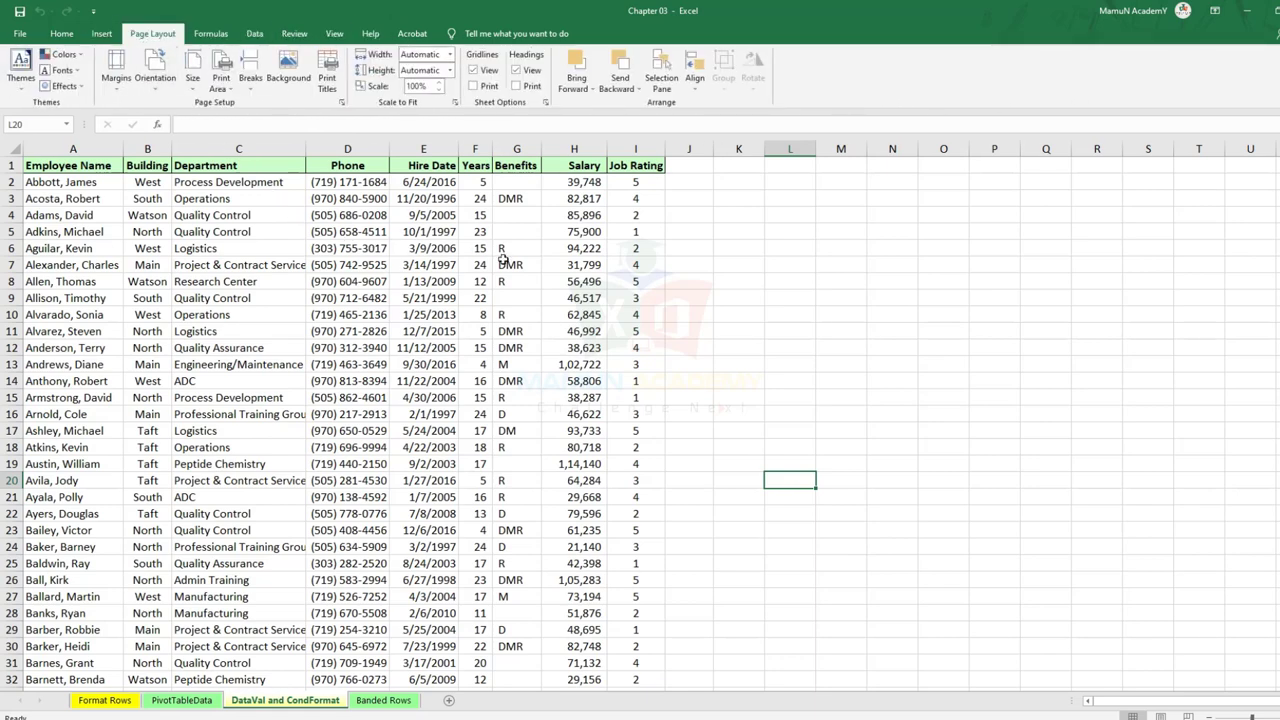
pyautogui.click(436, 317)
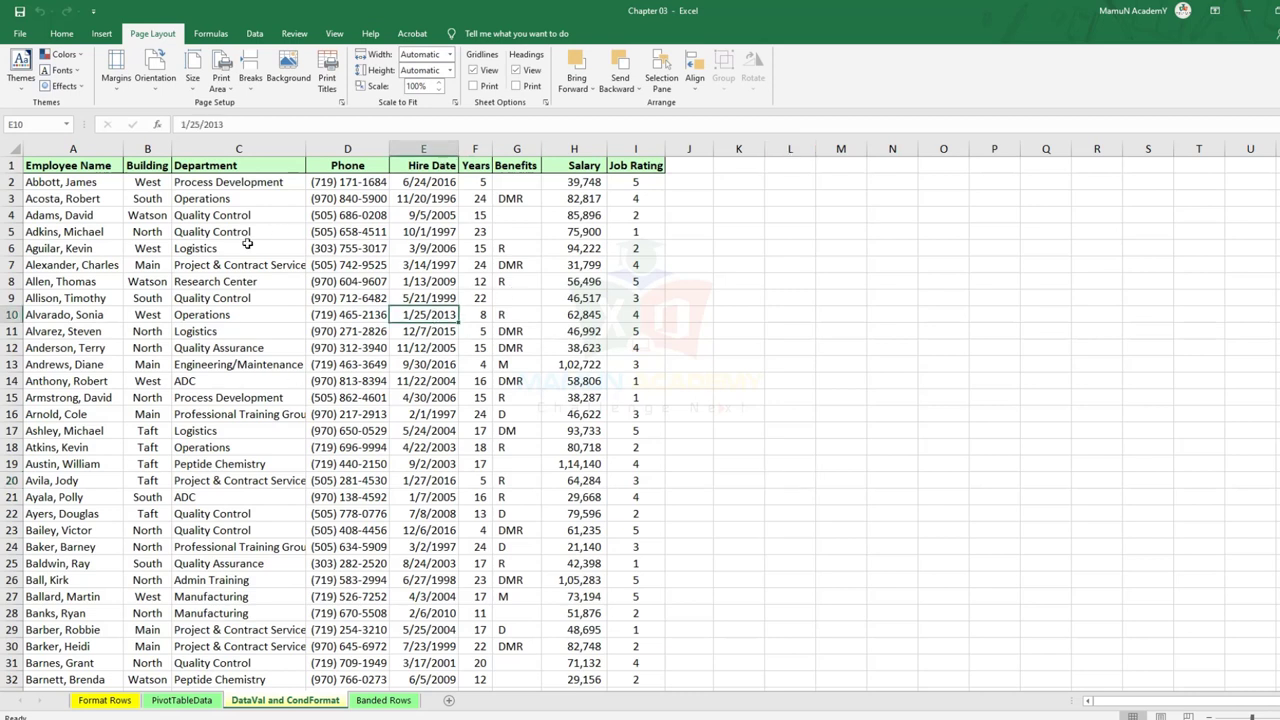
# Check the data extent down to row 699, then return to the first data row.
pyautogui.hotkey('ctrl', 'Down')
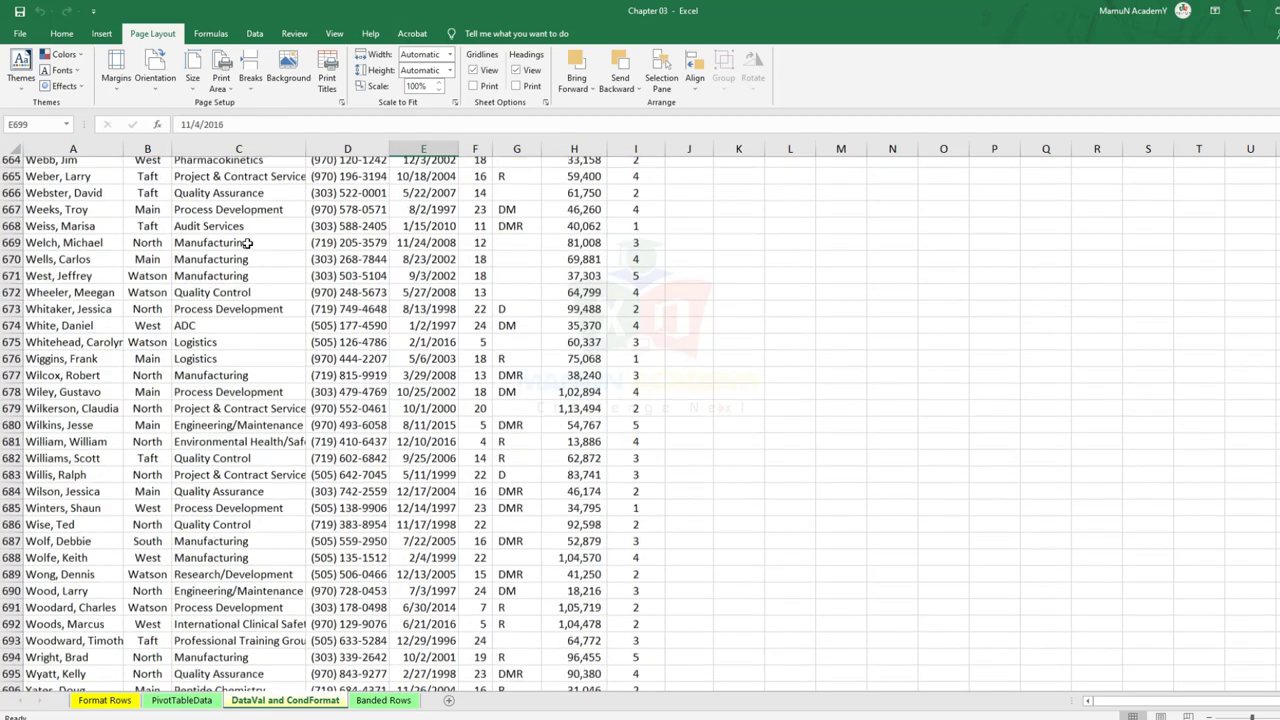
pyautogui.scroll(-2, 246, 362)
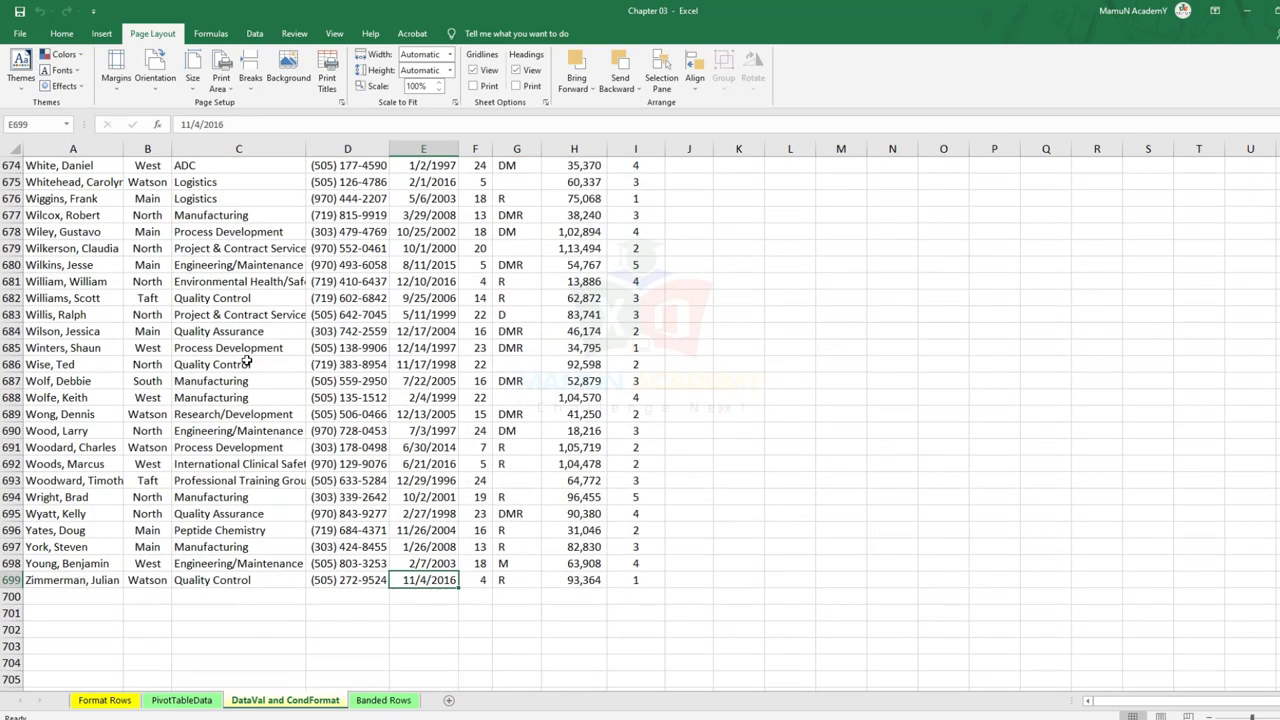
pyautogui.hotkey('ctrl', 'Up')
pyautogui.press('Down')
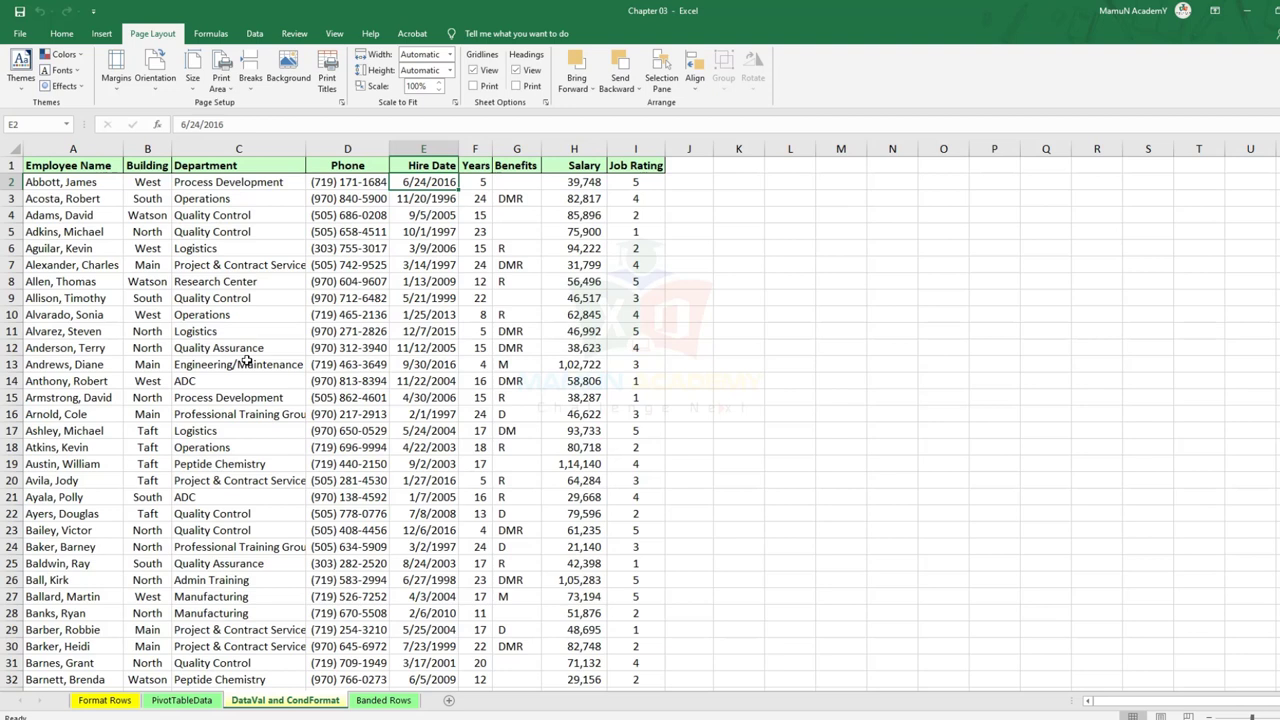
# Select header row 1, then the Phone header D1, and preview the 28-page printout.
pyautogui.click(10, 165)
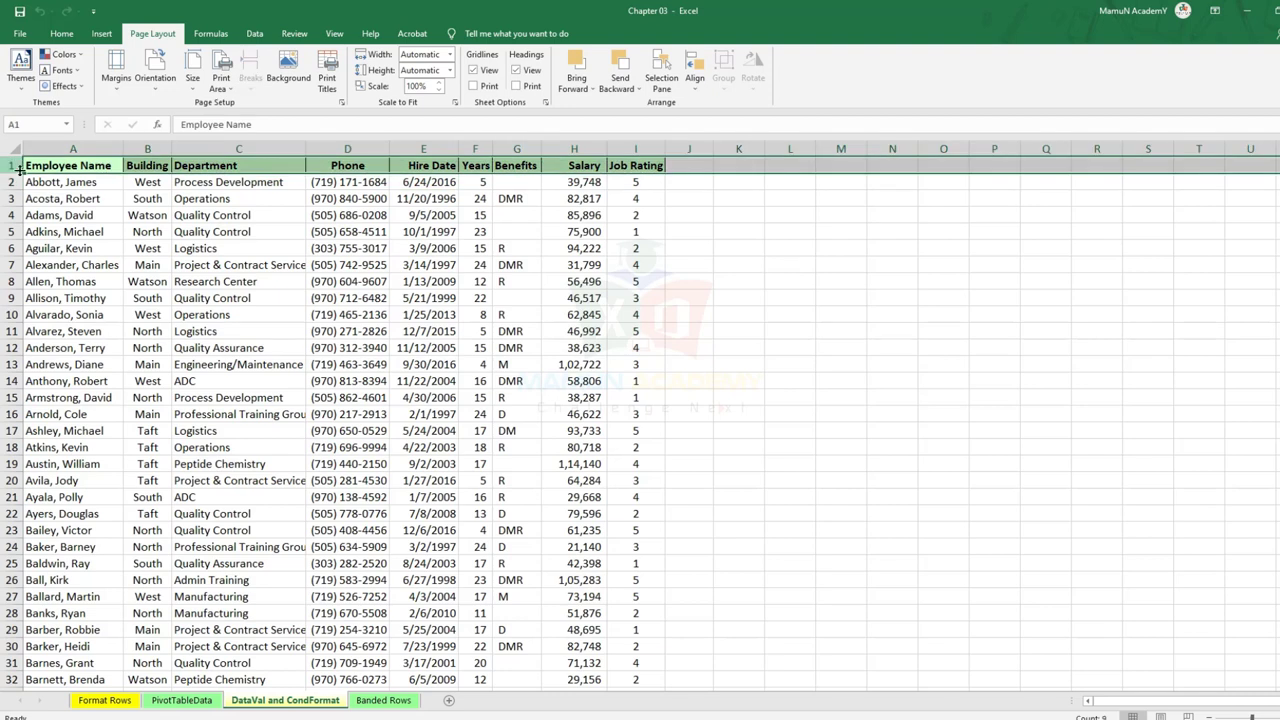
pyautogui.click(415, 309)
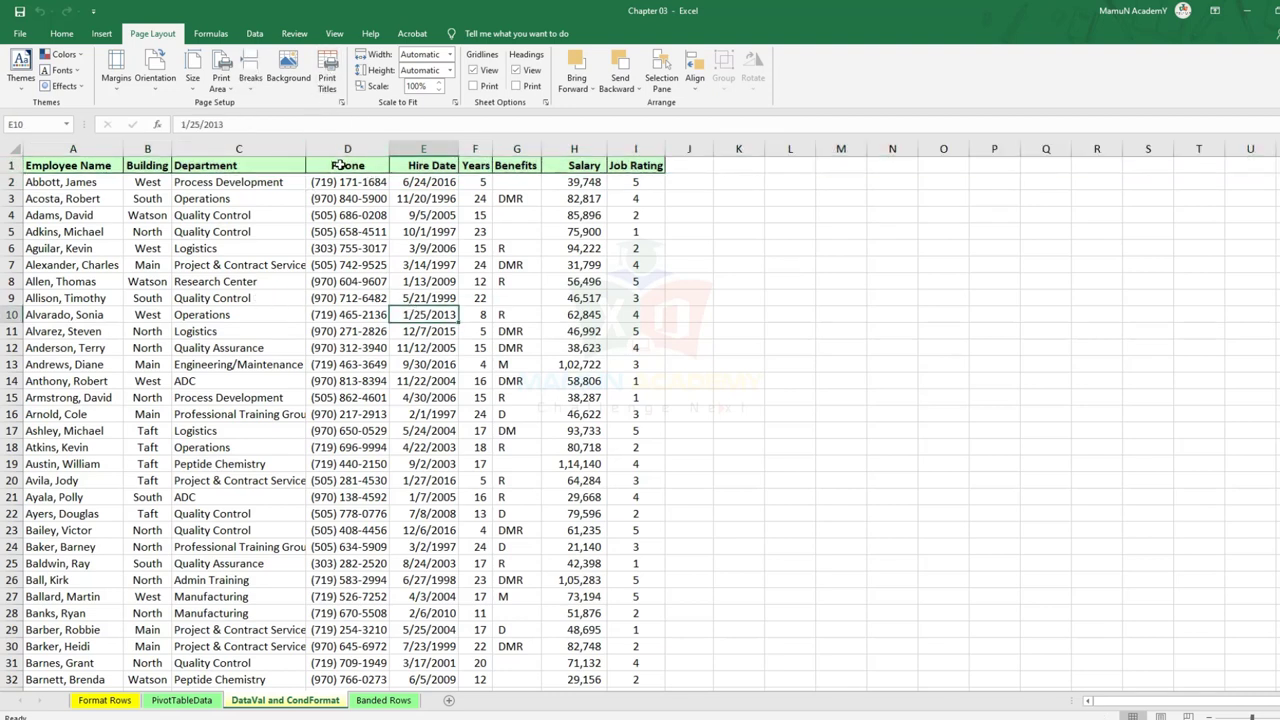
pyautogui.click(342, 166)
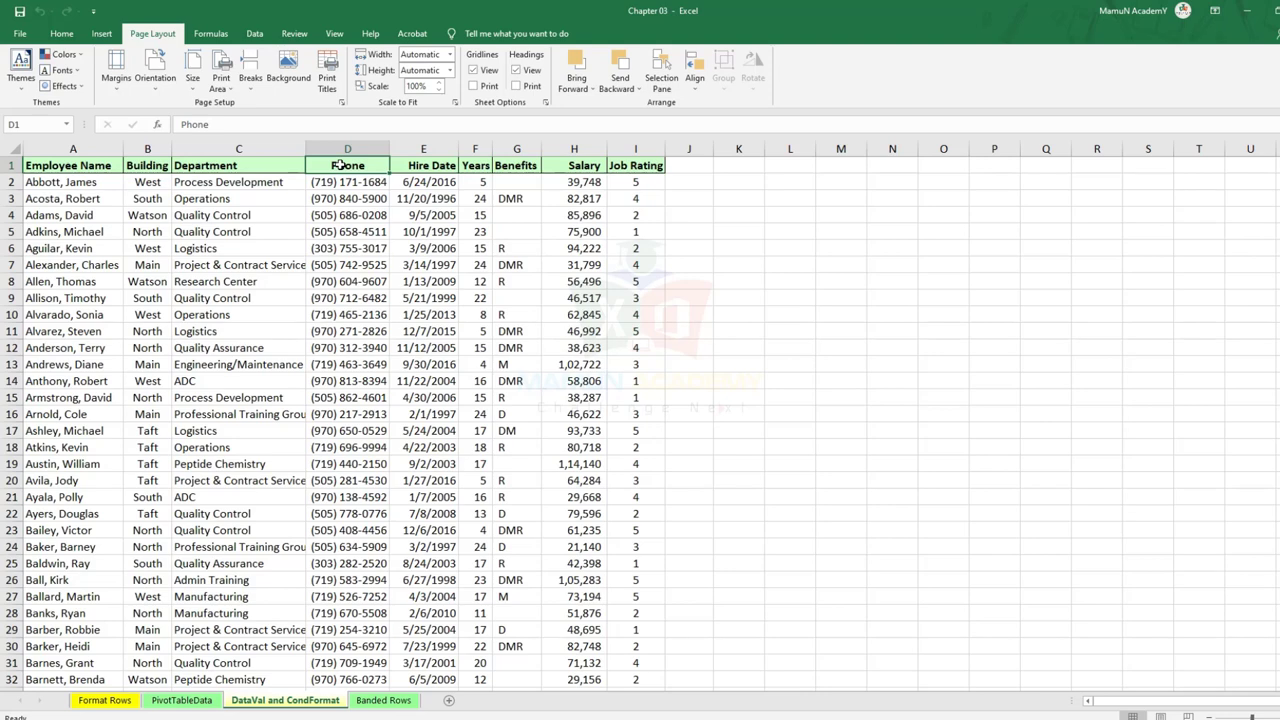
pyautogui.hotkey('ctrl', 'p')
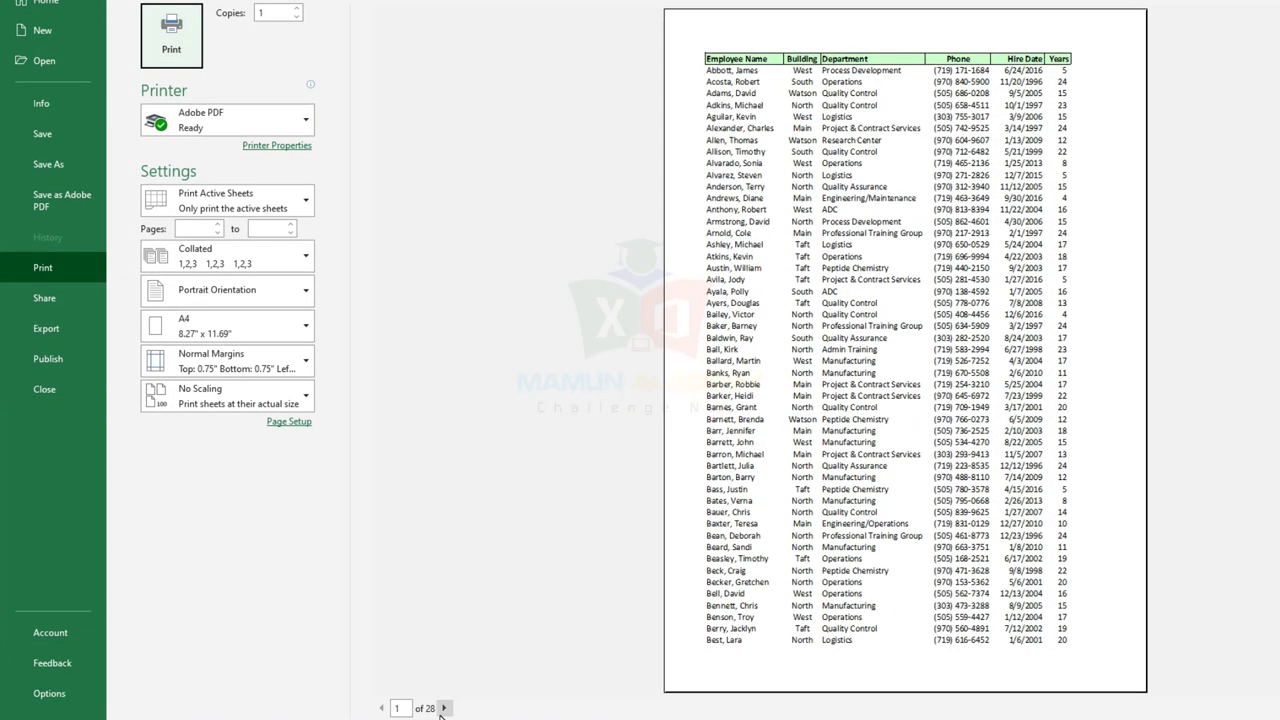
# Page through the print preview to the last page, 28 of 28.
pyautogui.click(446, 708)
pyautogui.click(446, 708)
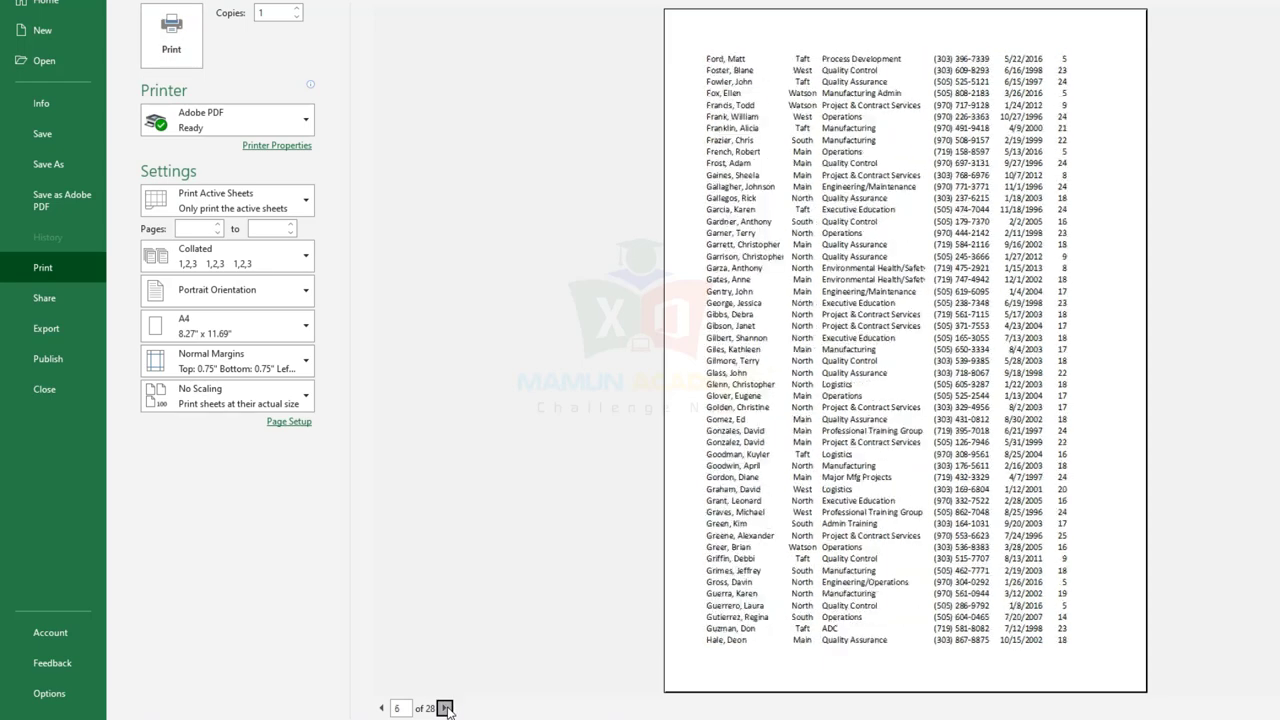
pyautogui.click(446, 708)
pyautogui.click(446, 708)
pyautogui.click(446, 708)
pyautogui.click(446, 708)
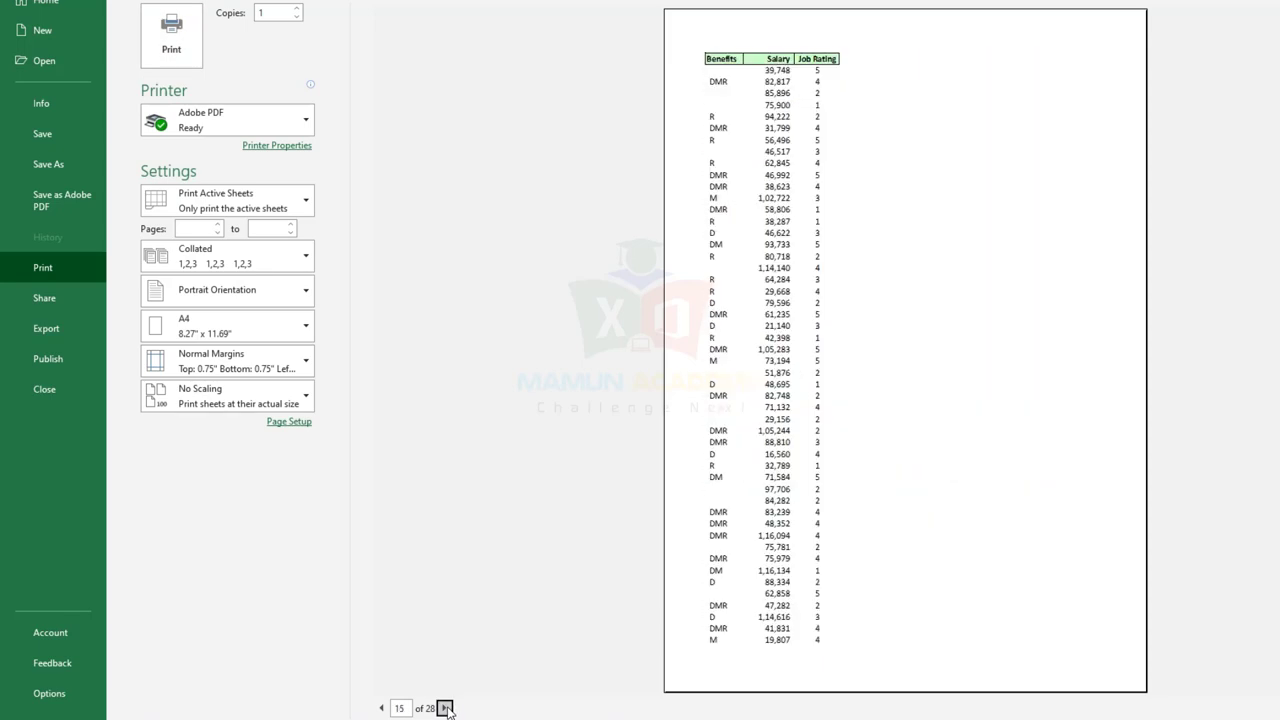
pyautogui.click(446, 708)
pyautogui.click(446, 708)
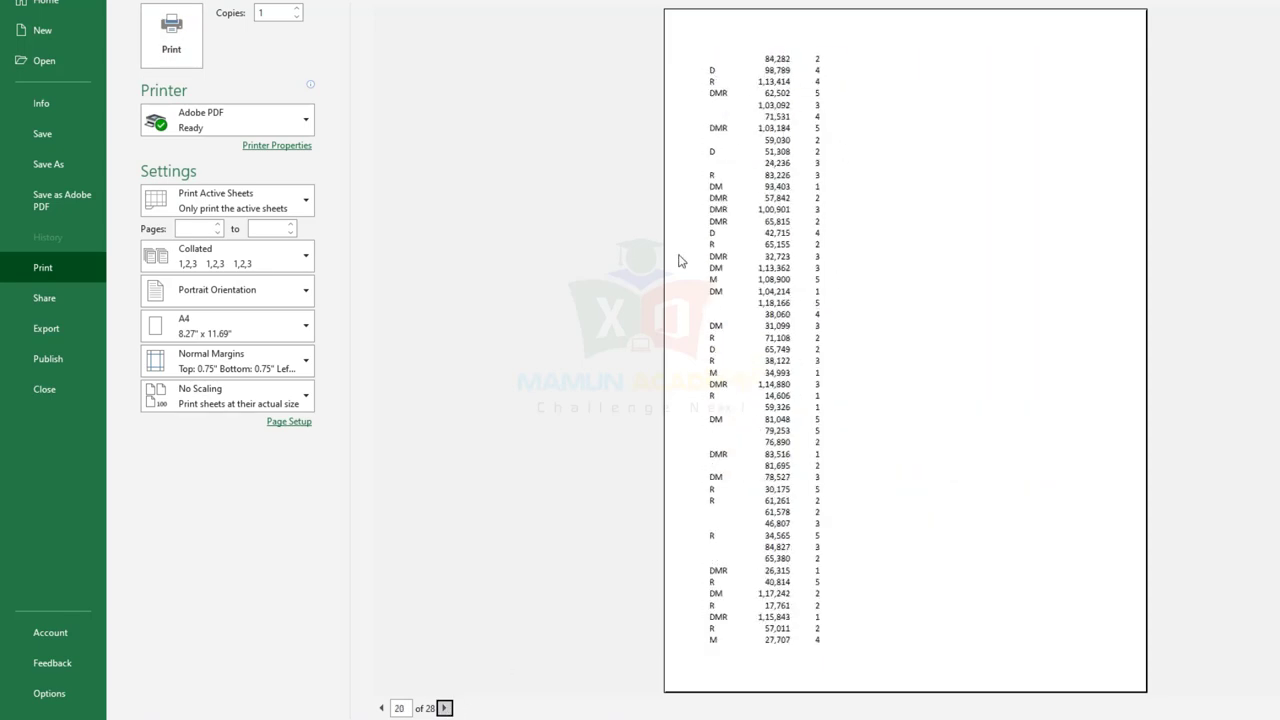
pyautogui.click(446, 708)
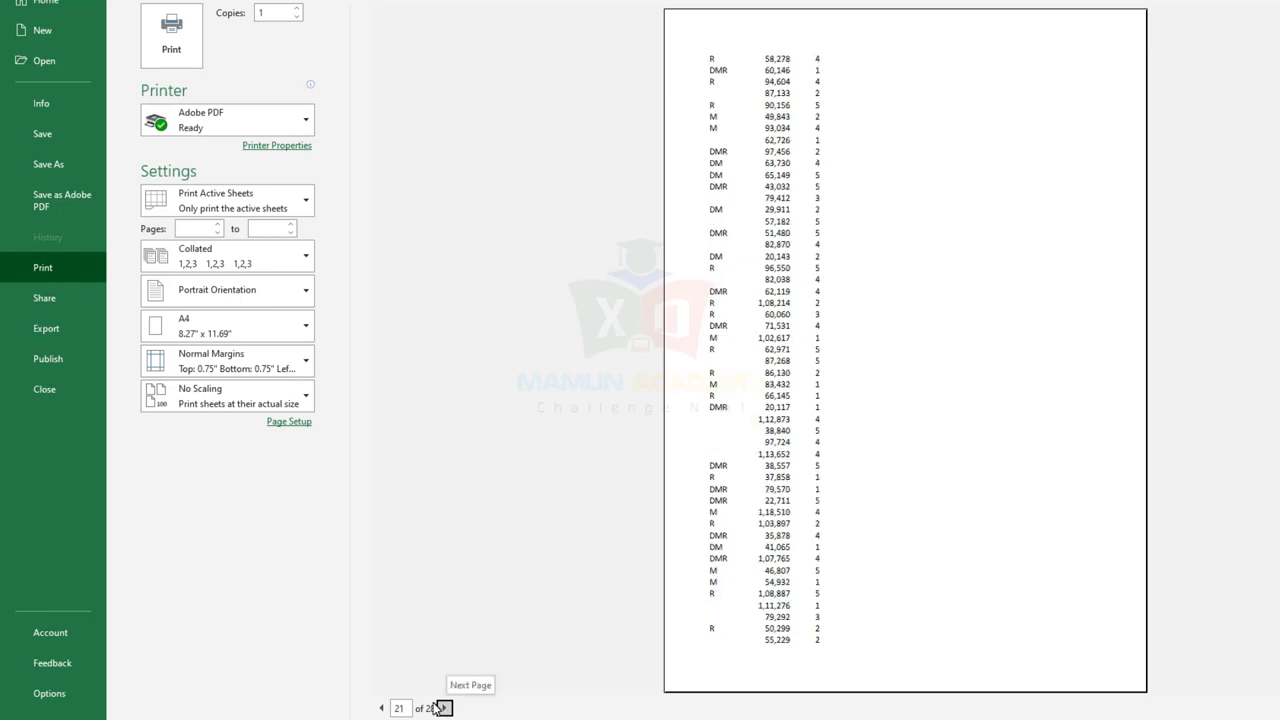
pyautogui.click(446, 708)
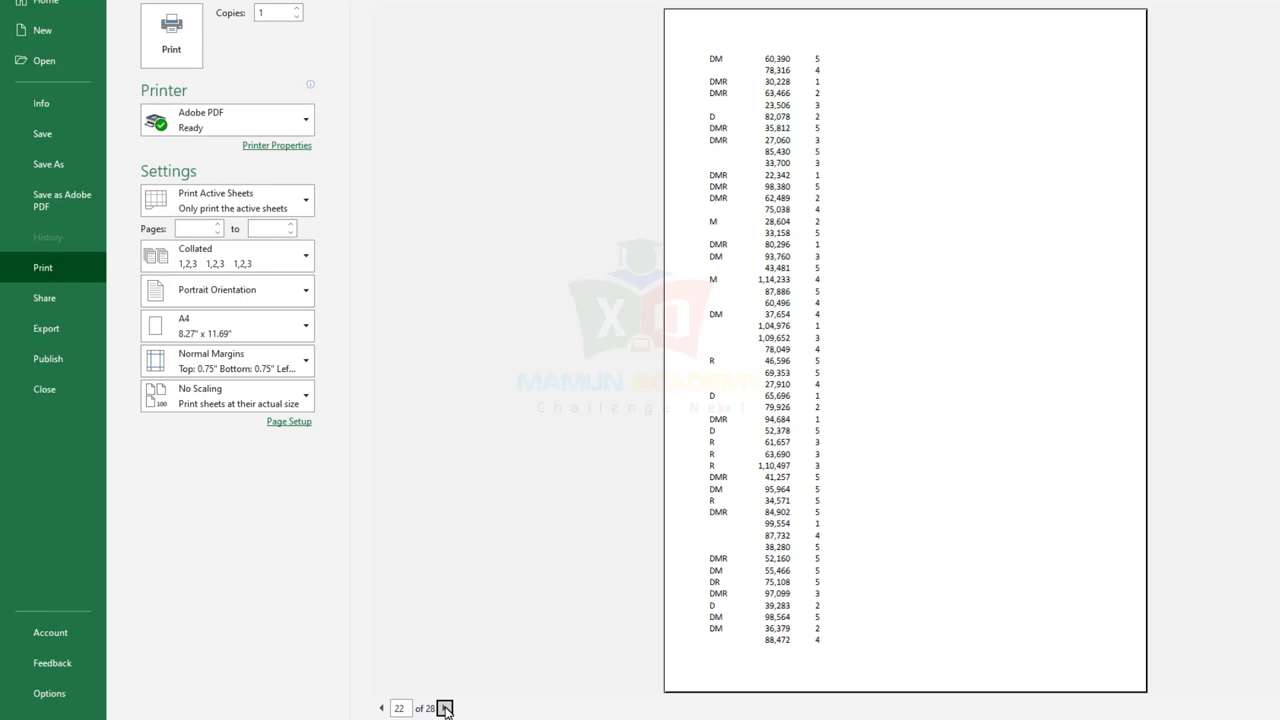
pyautogui.click(446, 708)
pyautogui.click(446, 708)
pyautogui.click(446, 708)
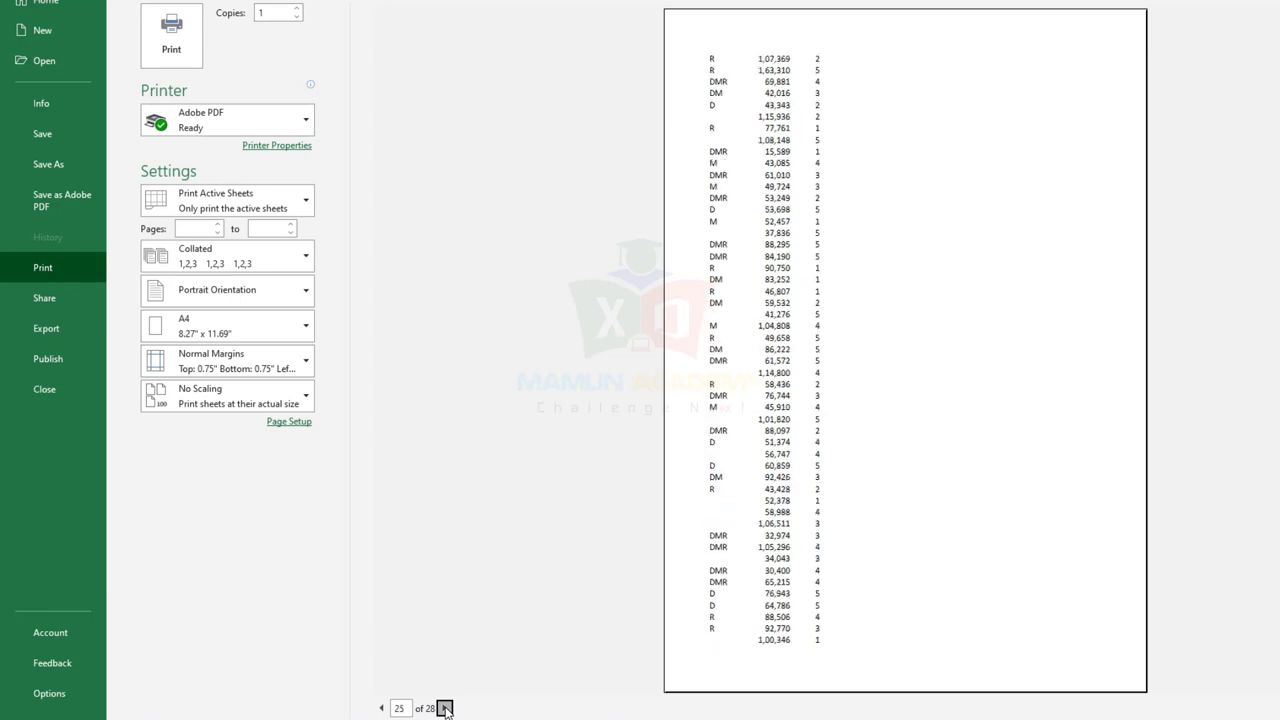
pyautogui.click(446, 708)
pyautogui.click(446, 708)
pyautogui.click(446, 708)
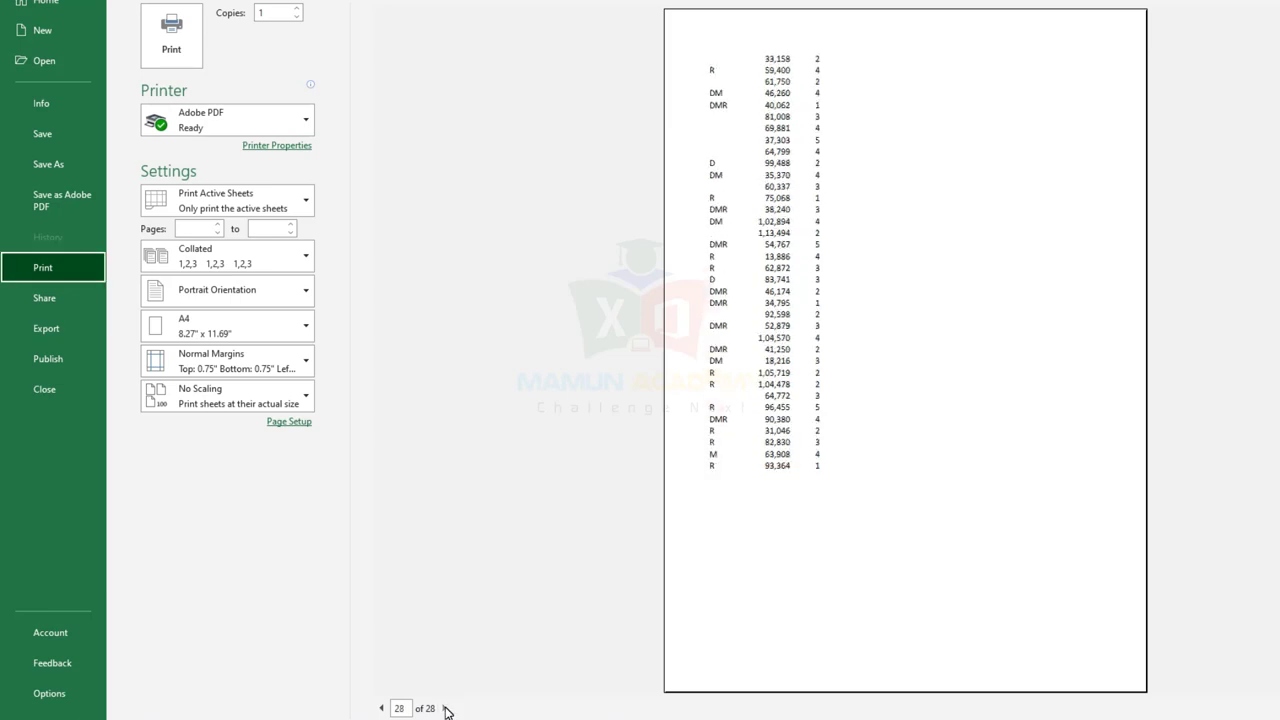
# Close and reopen the print preview to view page 2, which lacks a header row.
pyautogui.press('Escape')
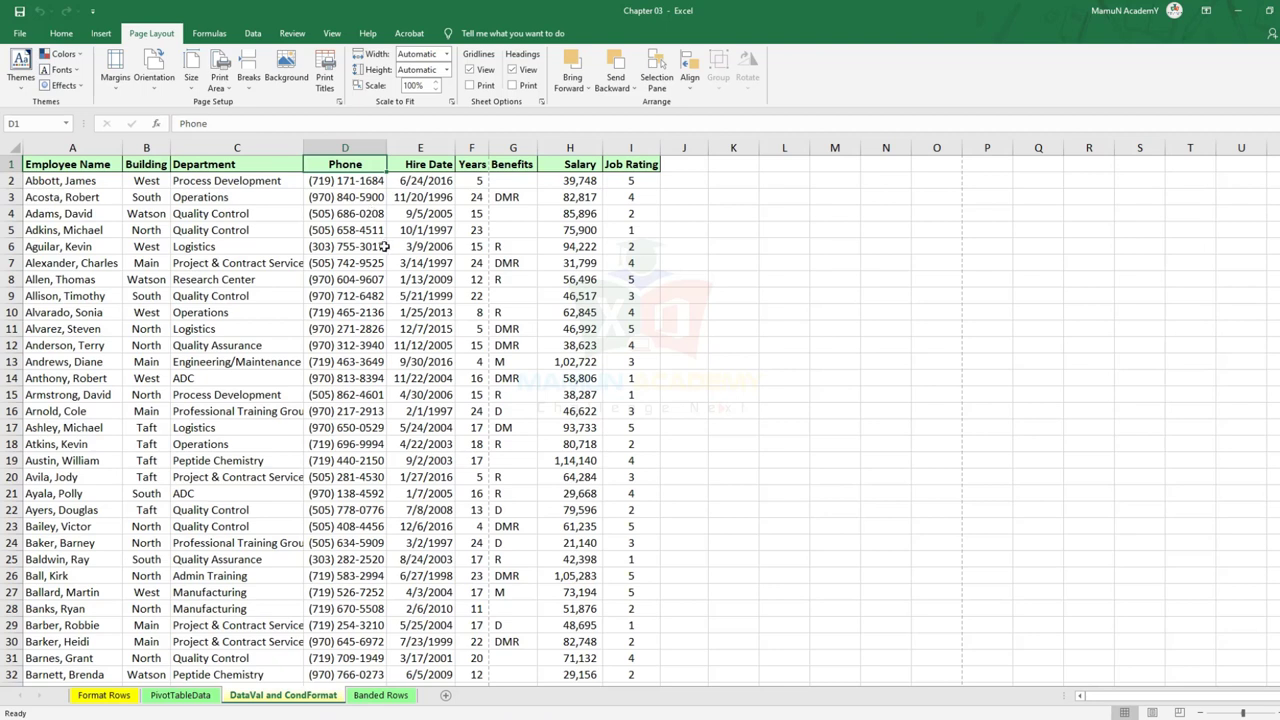
pyautogui.hotkey('ctrl', 'p')
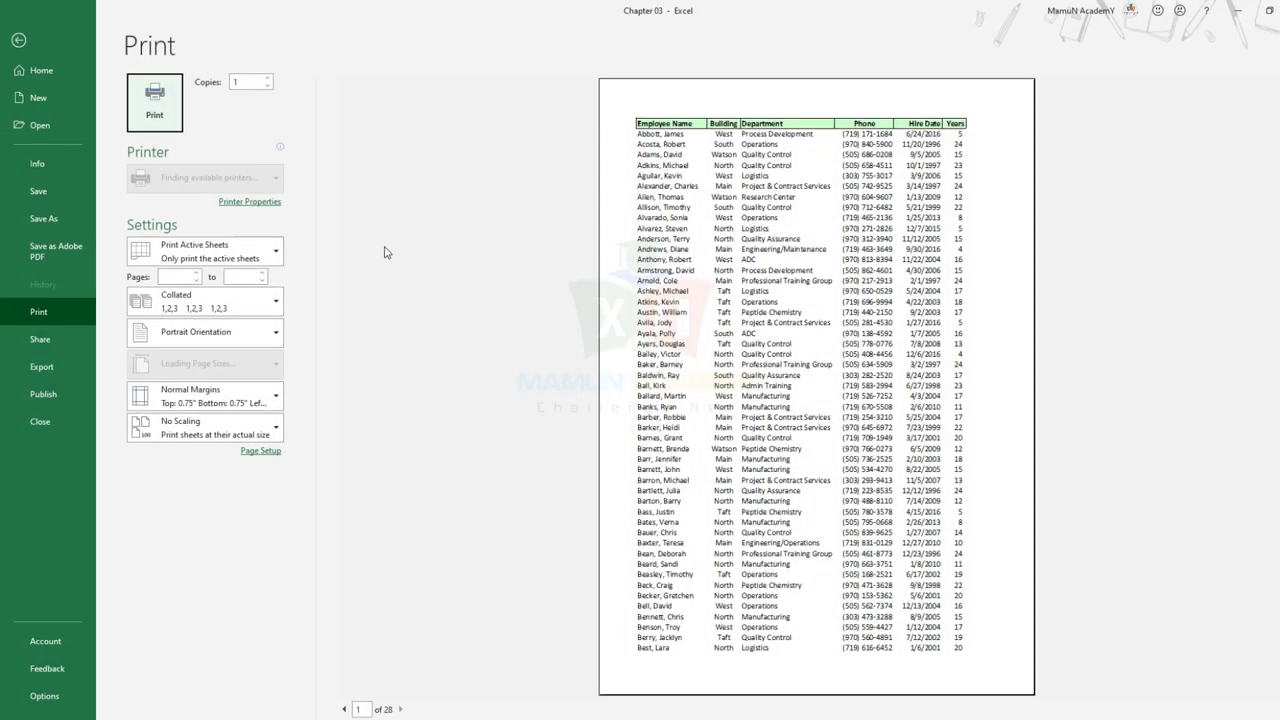
pyautogui.click(400, 708)
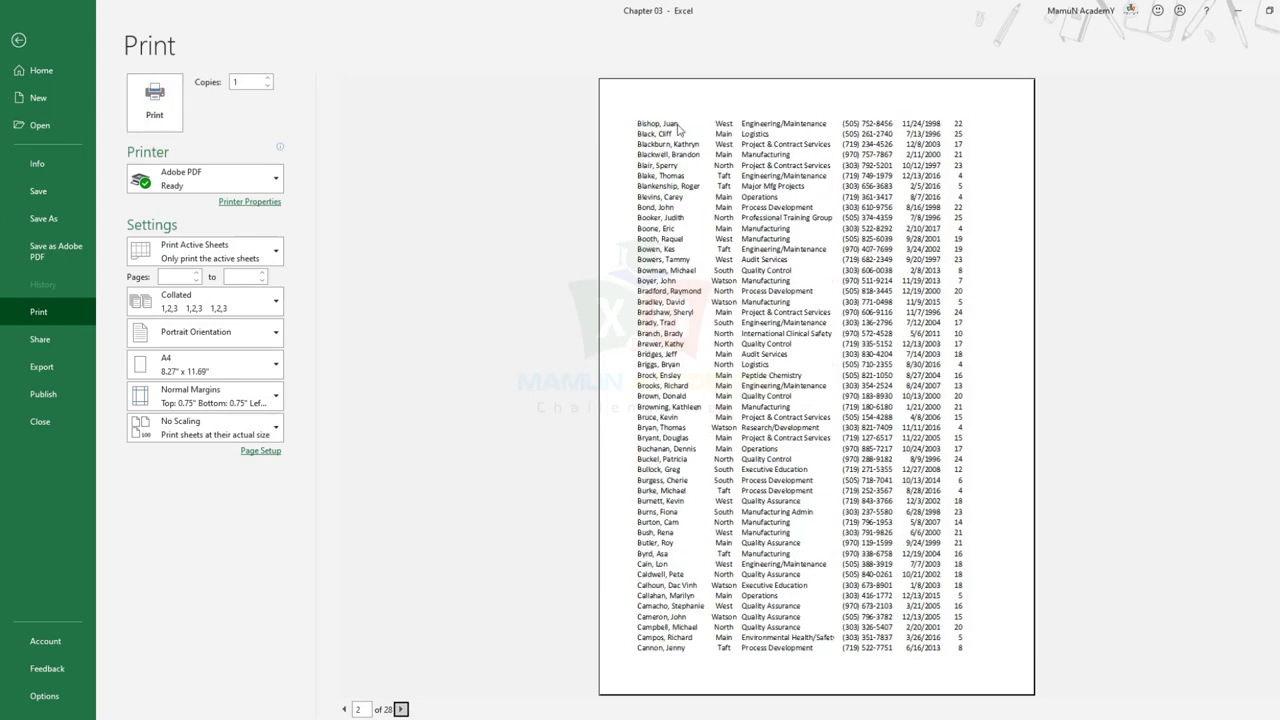
# Set Print Titles rows to repeat at top to $1:$1 and preview the 28 pages.
pyautogui.press('Escape')
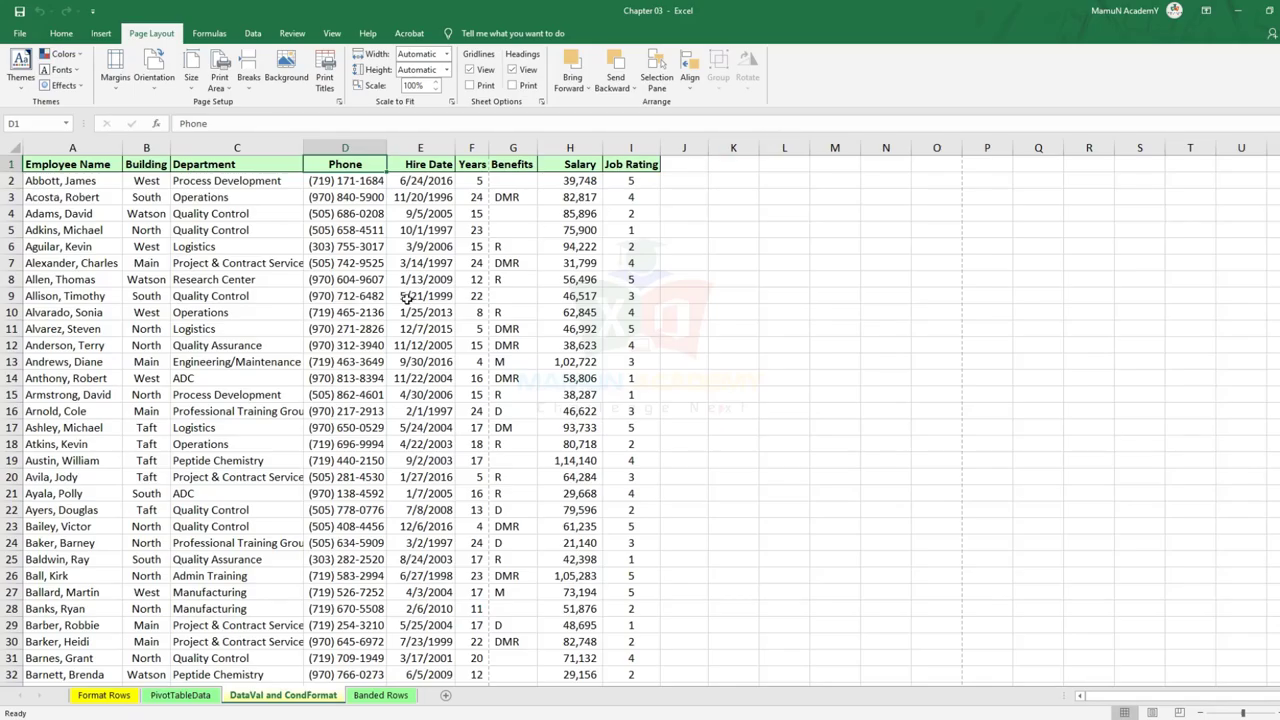
pyautogui.click(420, 296)
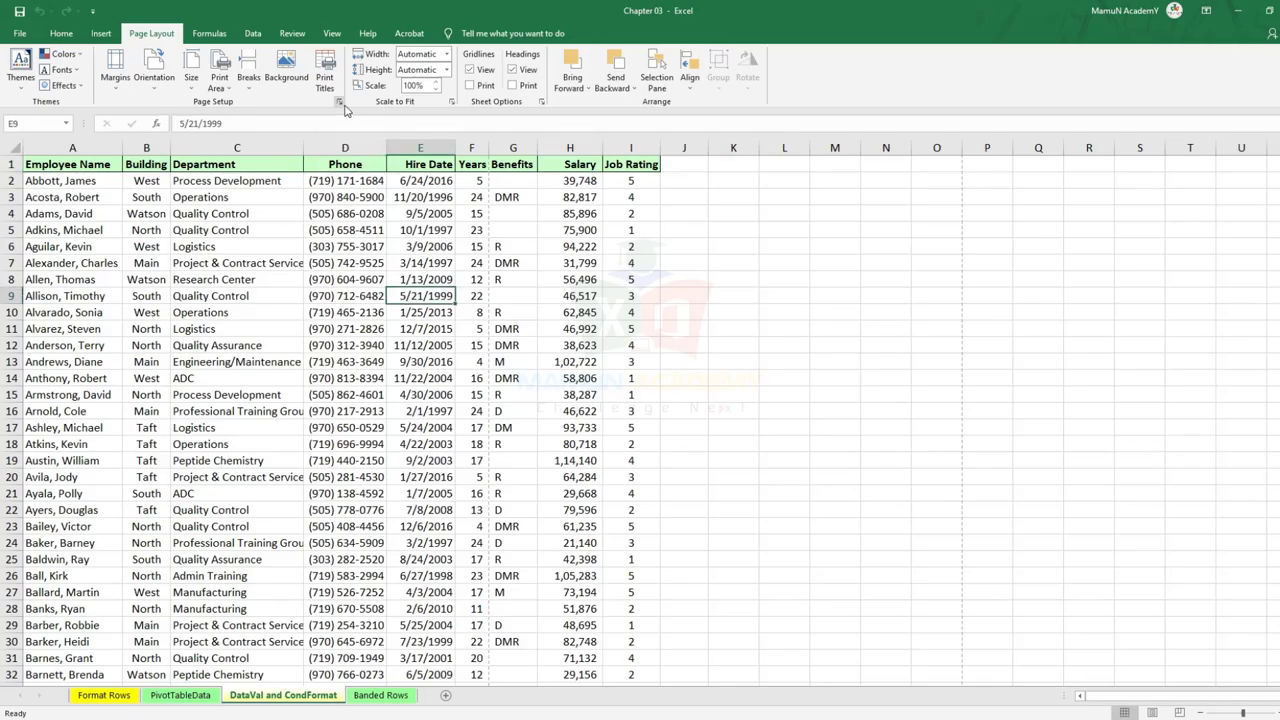
pyautogui.click(14, 164)
pyautogui.click(362, 213)
pyautogui.click(325, 82)
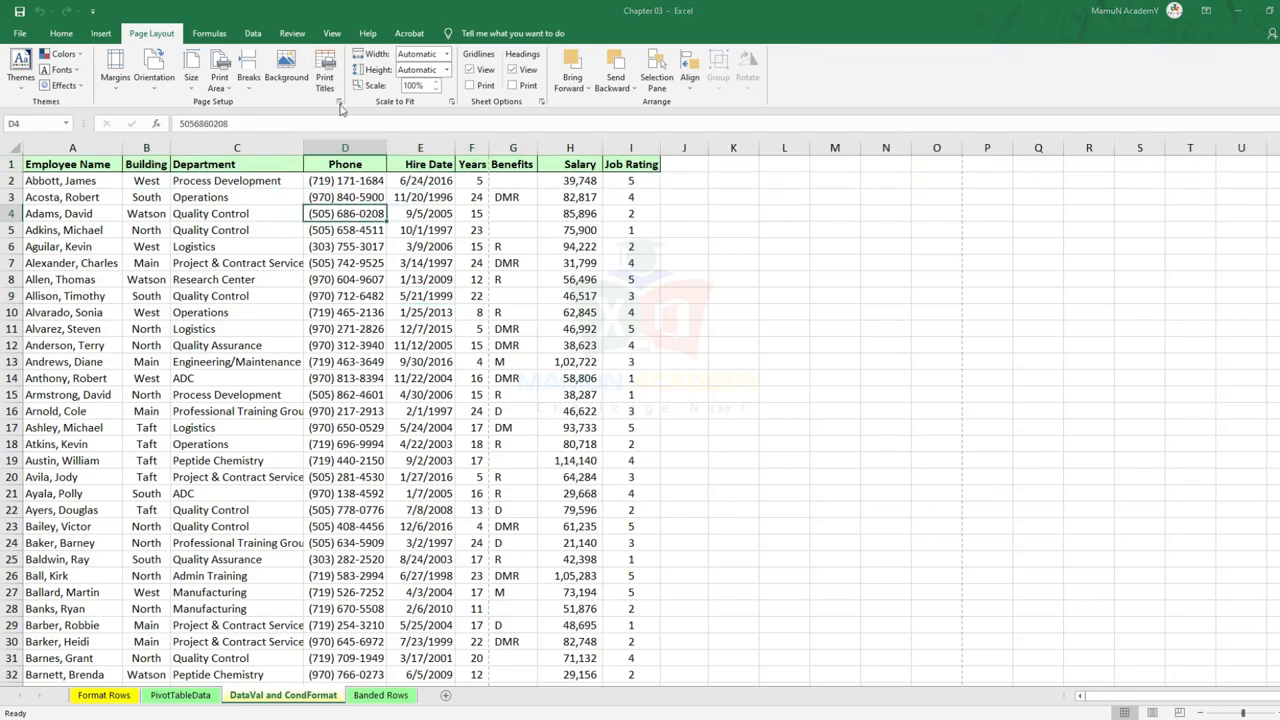
pyautogui.click(619, 298)
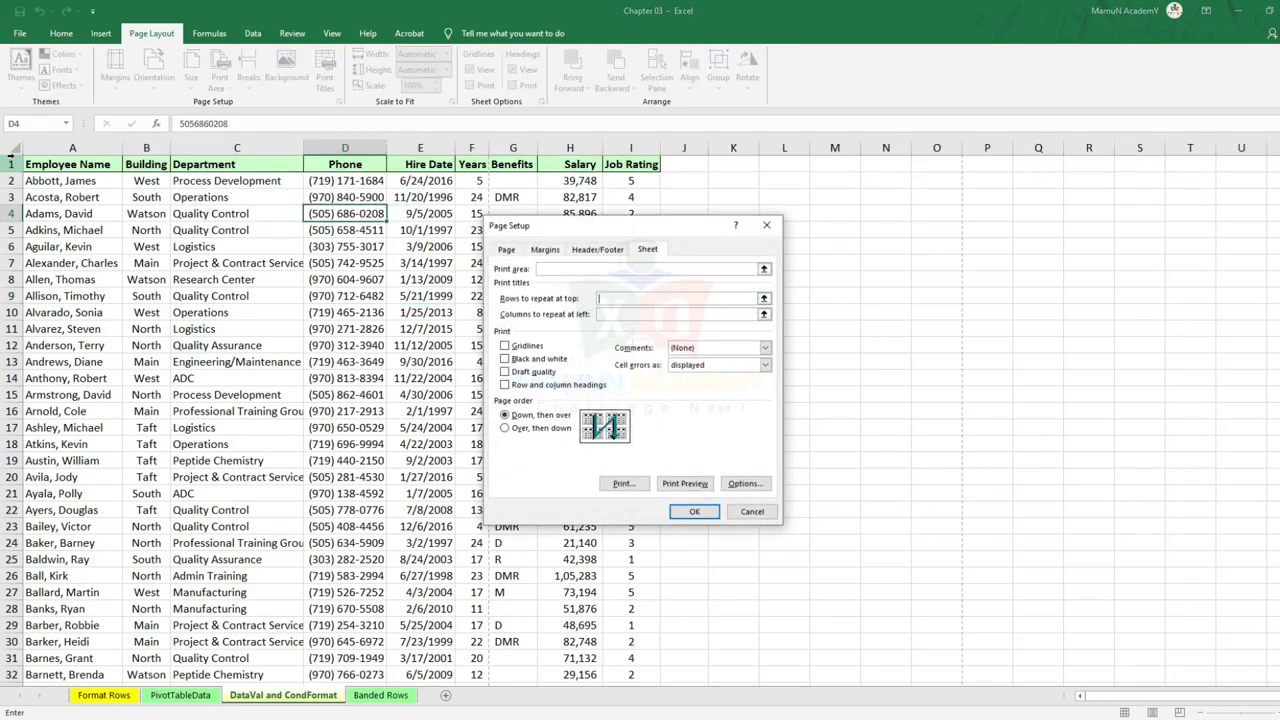
pyautogui.click(14, 164)
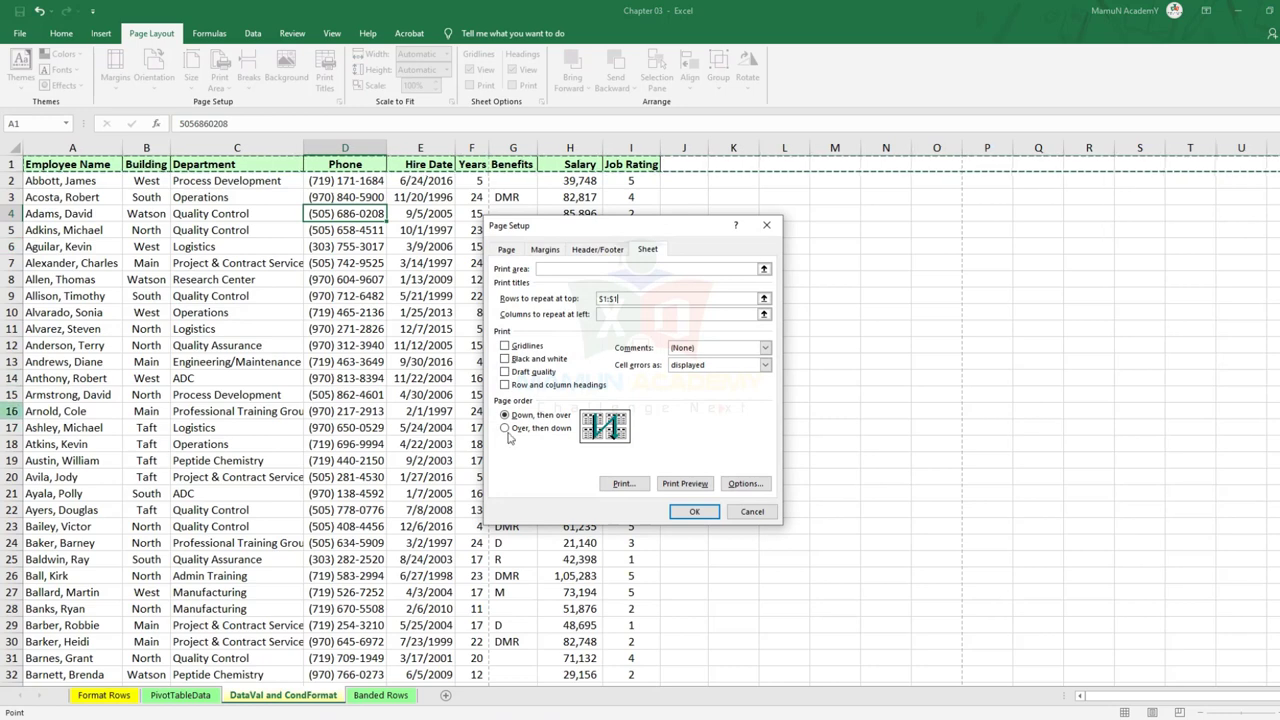
pyautogui.click(693, 511)
pyautogui.click(391, 328)
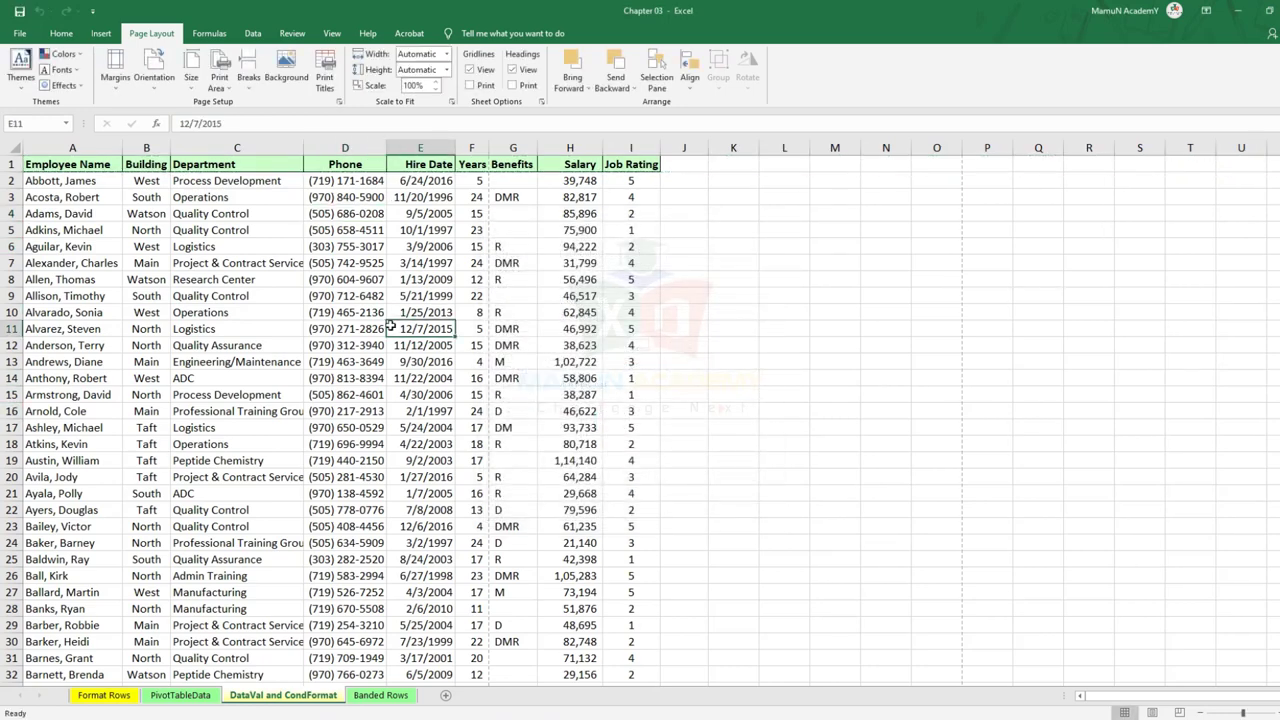
pyautogui.hotkey('ctrl', 'p')
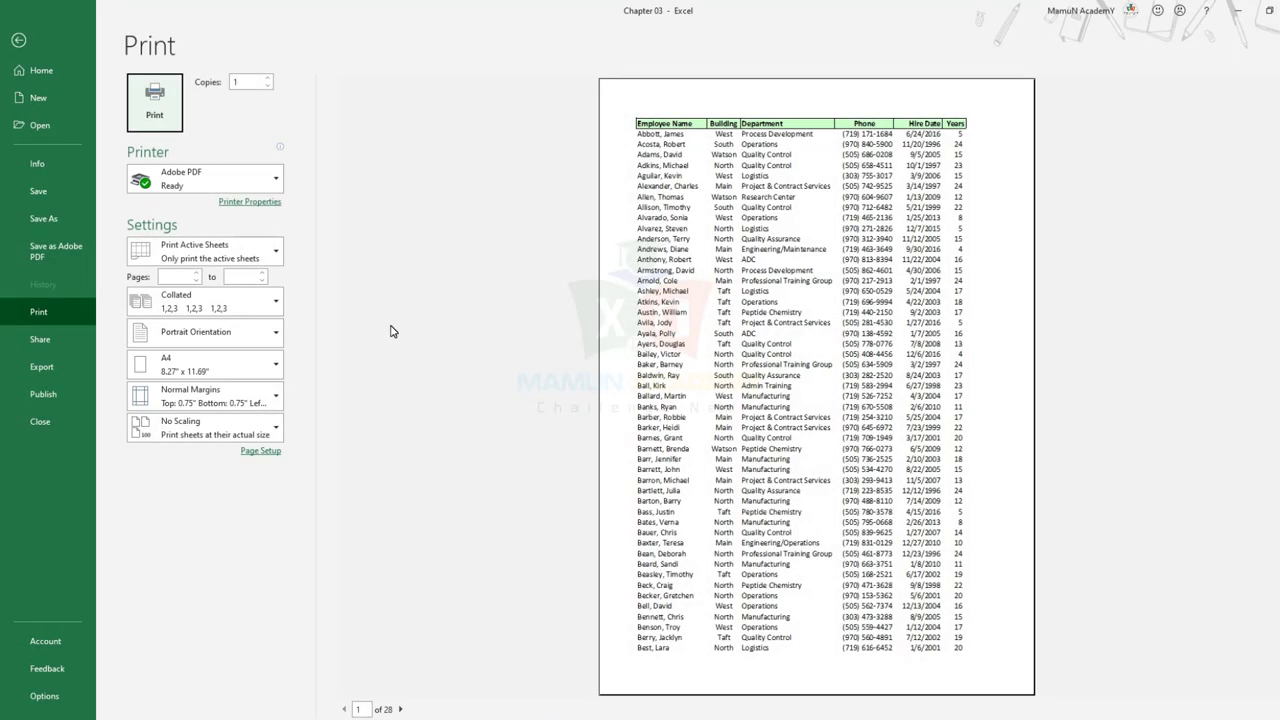
# Page forward nine times through the print preview, then return to the worksheet.
pyautogui.click(401, 709)
pyautogui.click(401, 709)
pyautogui.click(401, 709)
pyautogui.click(401, 709)
pyautogui.click(401, 709)
pyautogui.click(401, 709)
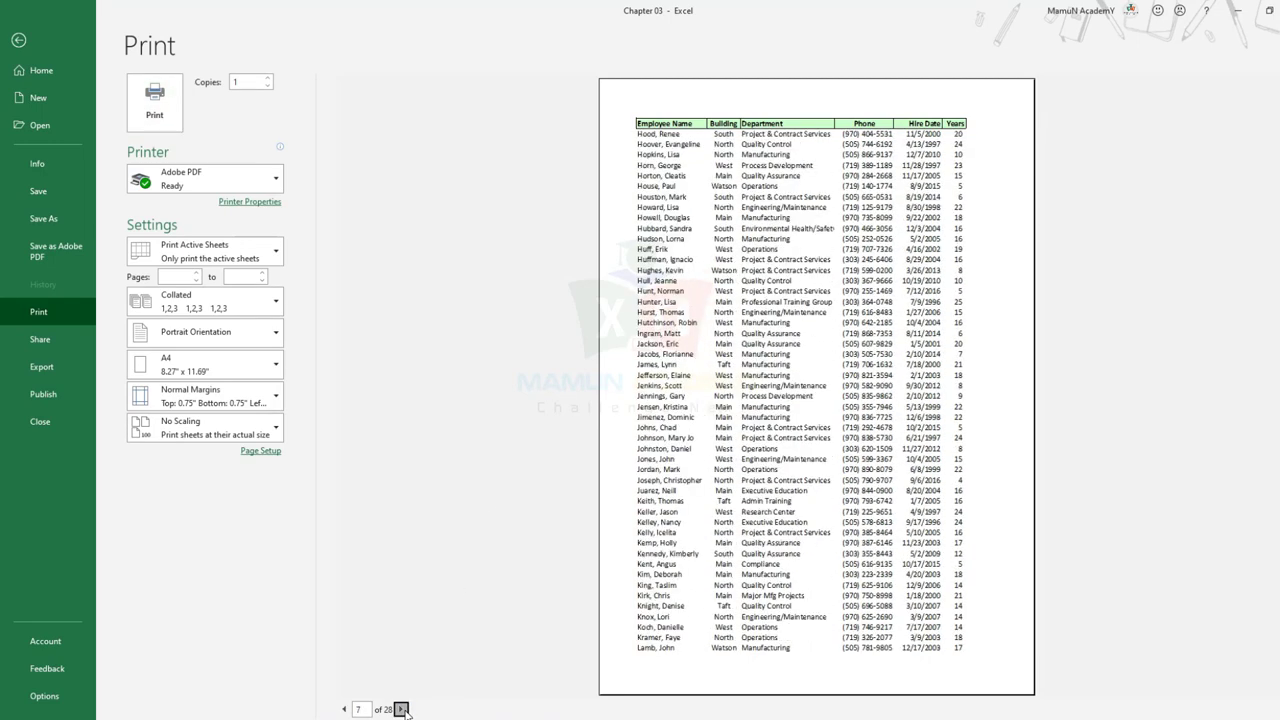
pyautogui.click(401, 709)
pyautogui.click(401, 709)
pyautogui.click(401, 709)
pyautogui.click(401, 709)
pyautogui.click(401, 709)
pyautogui.click(401, 709)
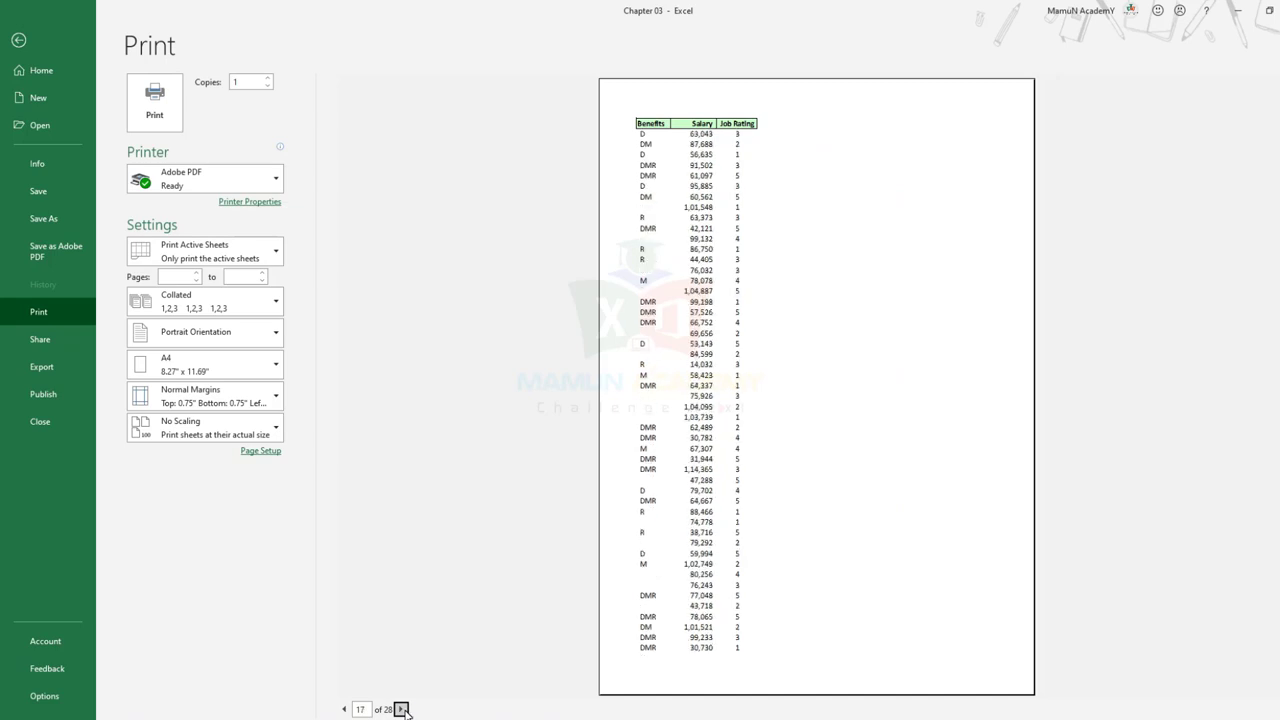
pyautogui.click(401, 709)
pyautogui.press('Escape')
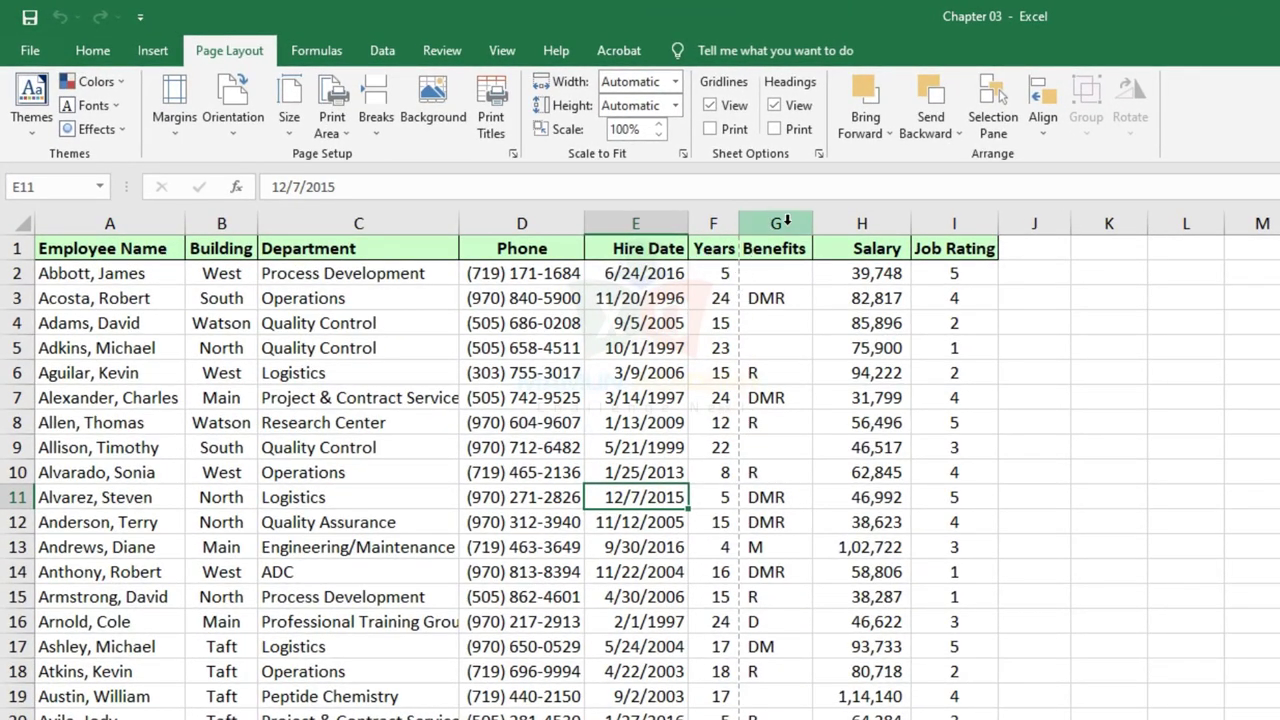
# Select and copy columns G through I, then check the print preview again.
pyautogui.moveTo(777, 221); pyautogui.dragTo(968, 230)
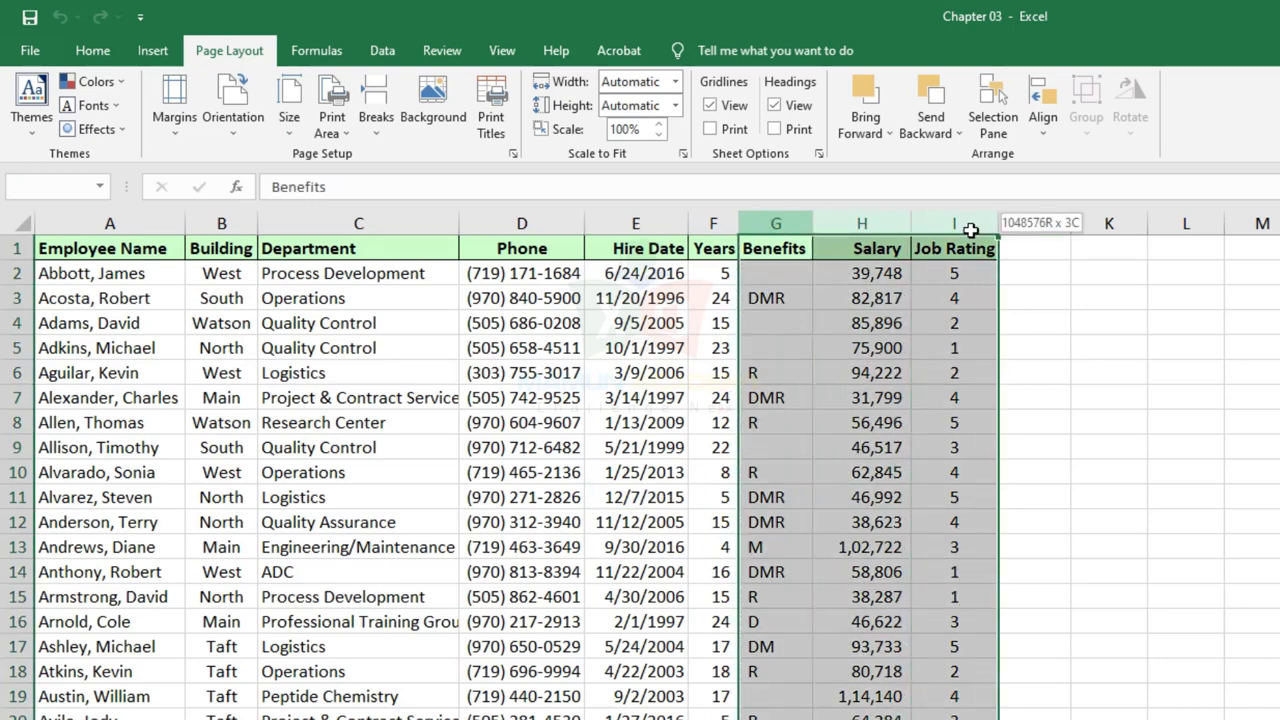
pyautogui.click(816, 276)
pyautogui.click(780, 223)
pyautogui.click(870, 272)
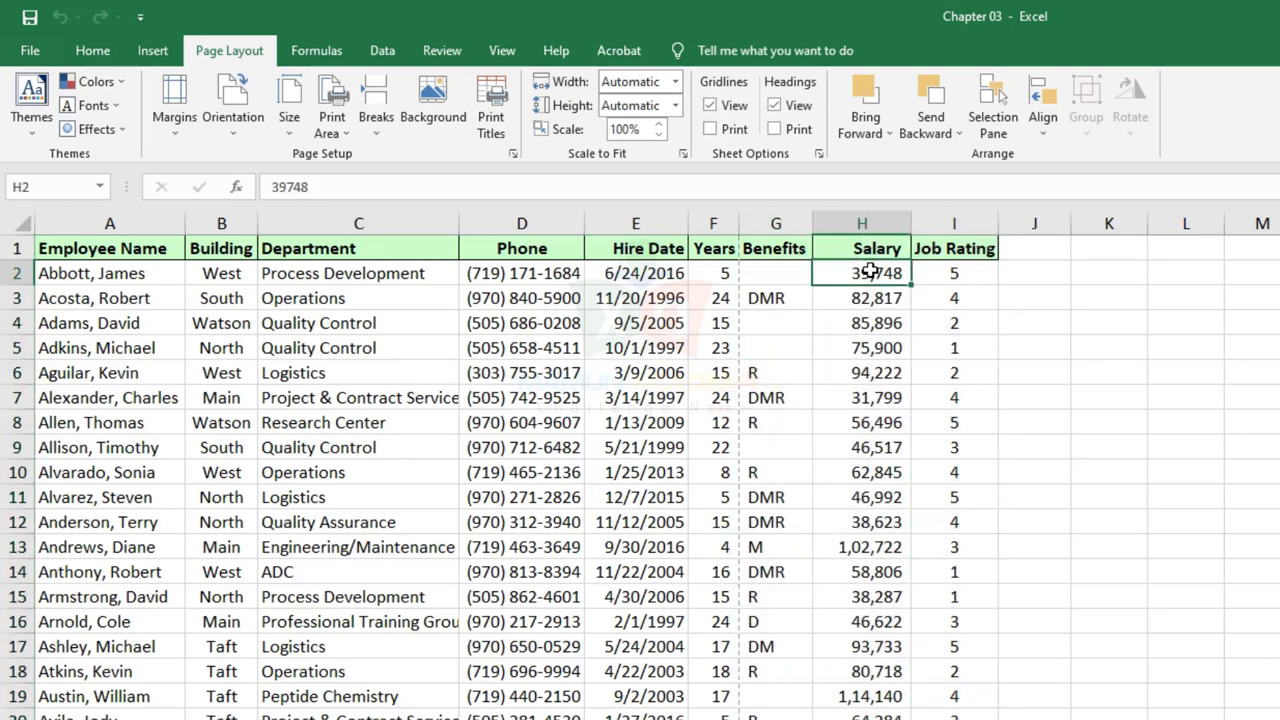
pyautogui.moveTo(786, 223); pyautogui.dragTo(954, 226)
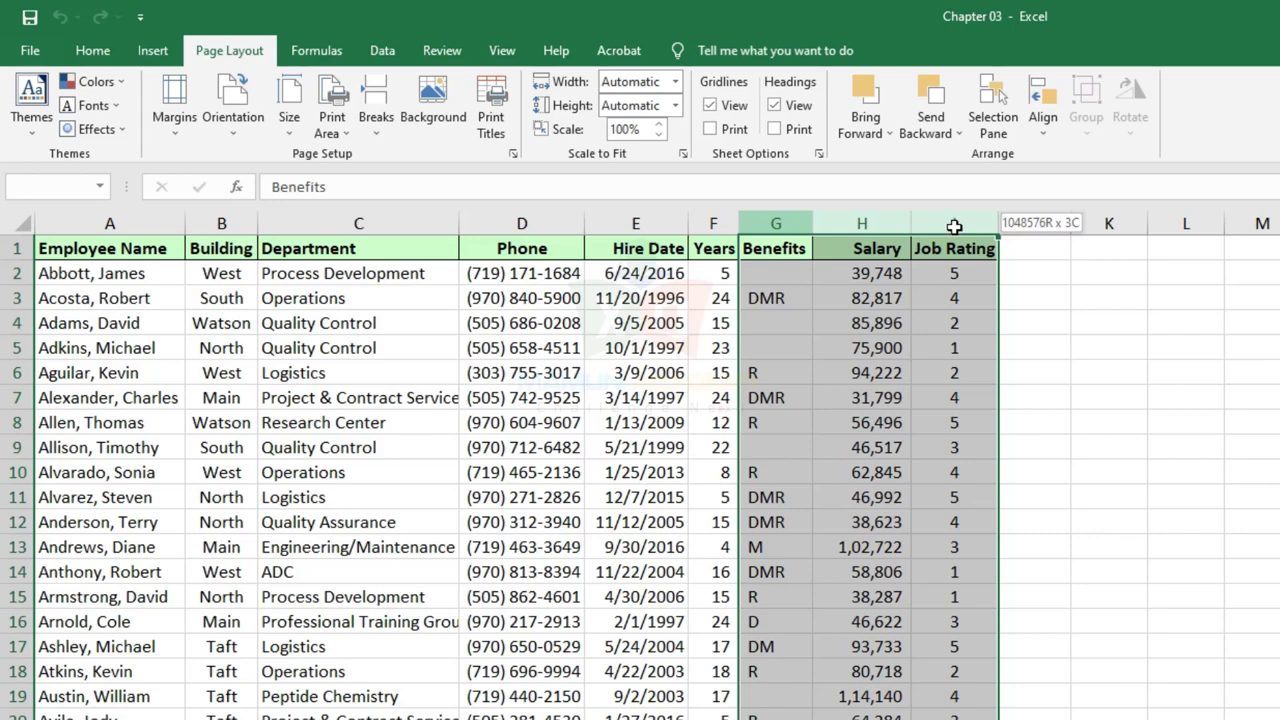
pyautogui.hotkey('ctrl', 'c')
pyautogui.click(617, 389)
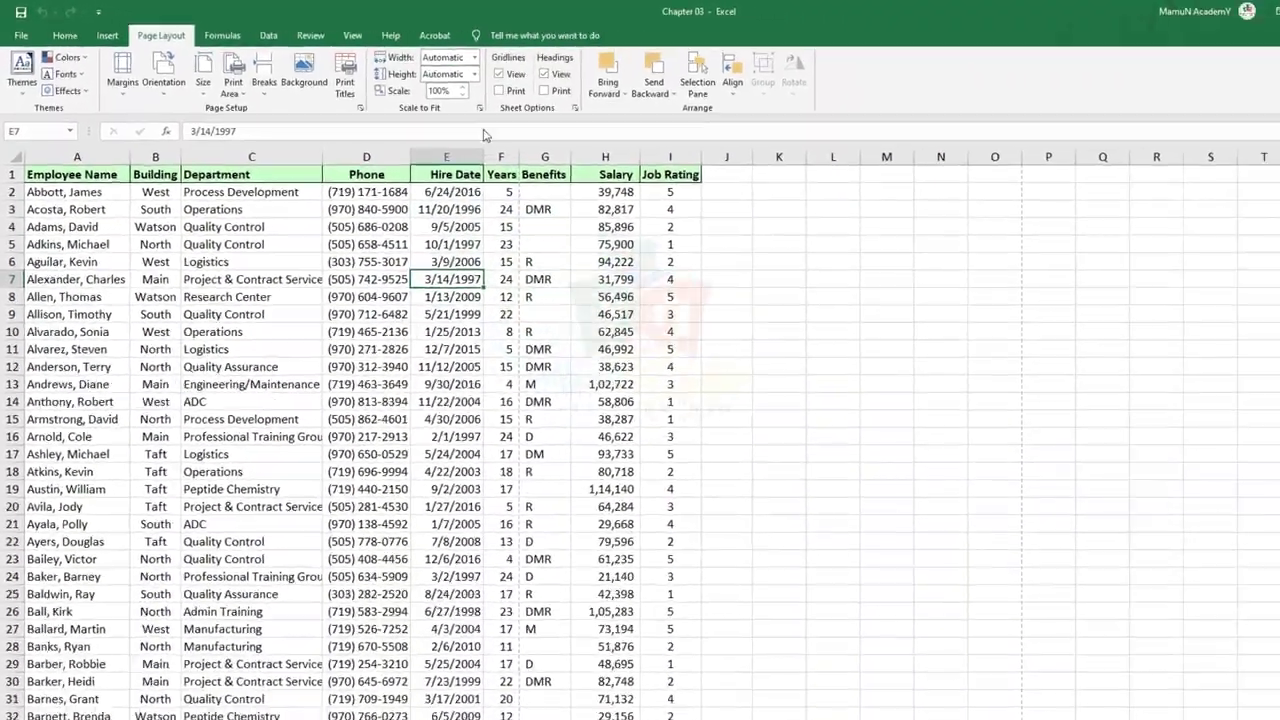
pyautogui.hotkey('ctrl', 'p')
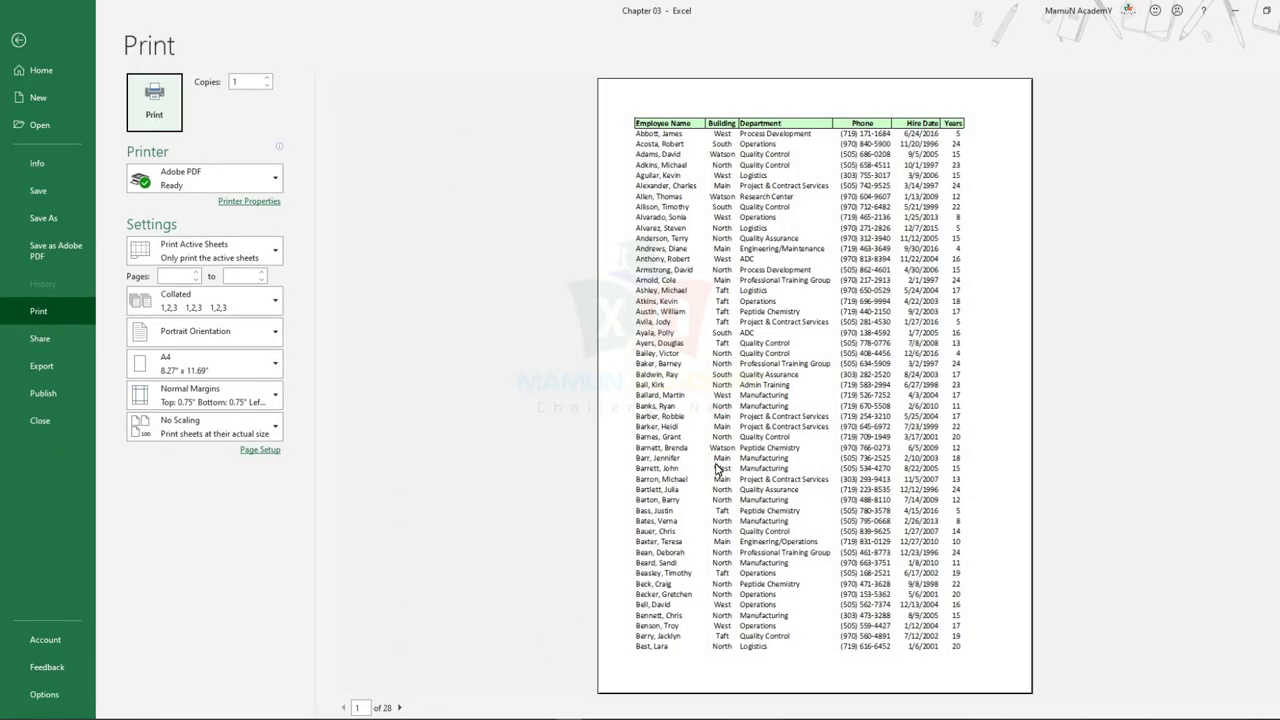
pyautogui.press('Escape')
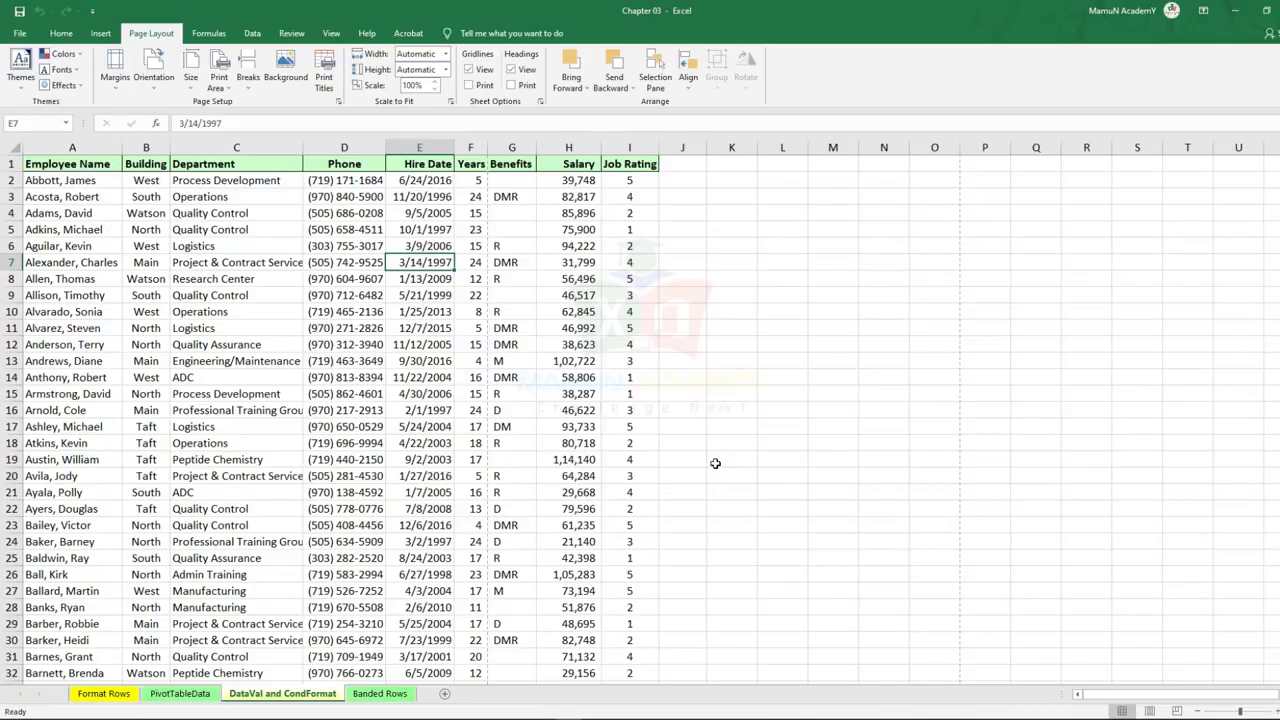
# Select columns A through I of the employee table and scroll to review them.
pyautogui.click(61, 33)
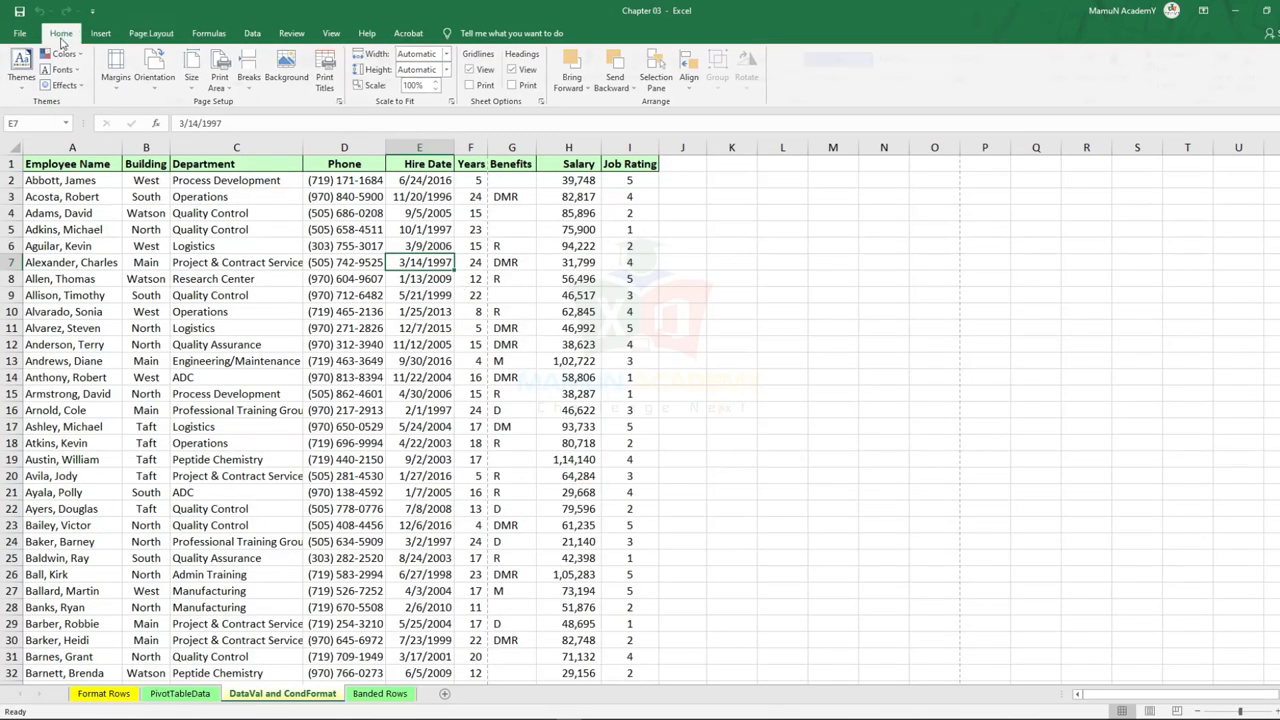
pyautogui.click(431, 281)
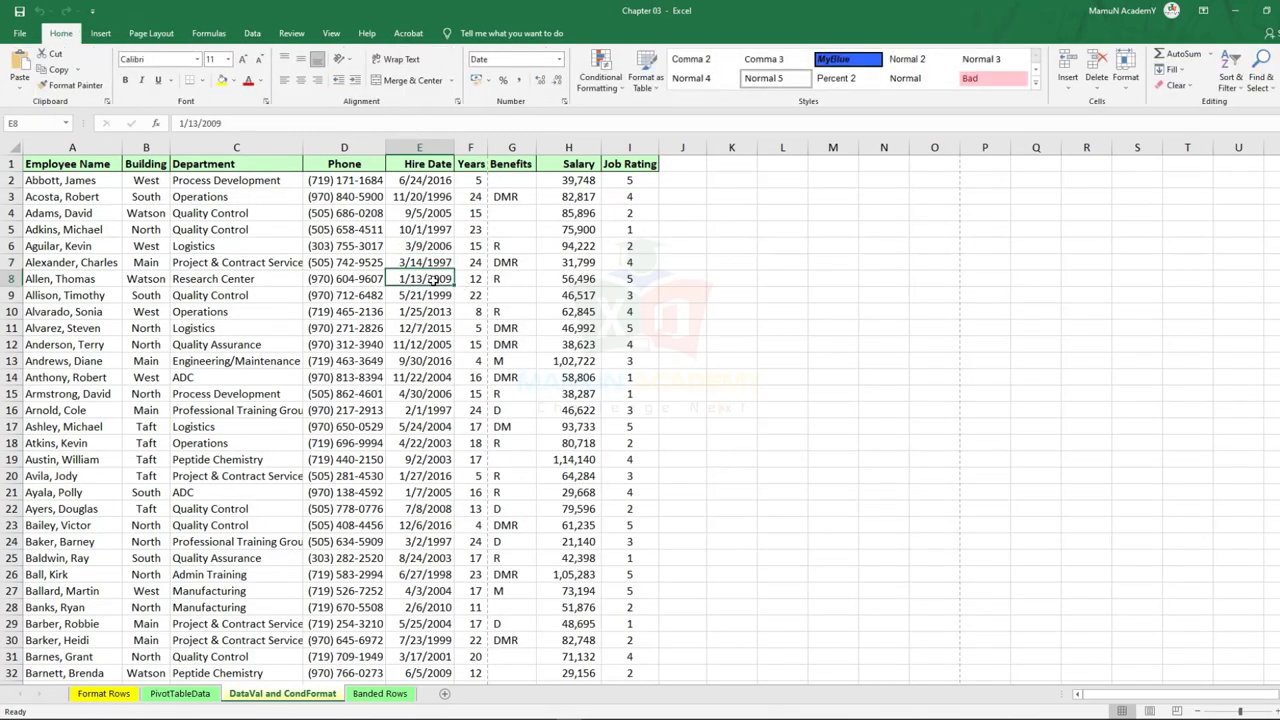
pyautogui.click(151, 33)
pyautogui.click(425, 229)
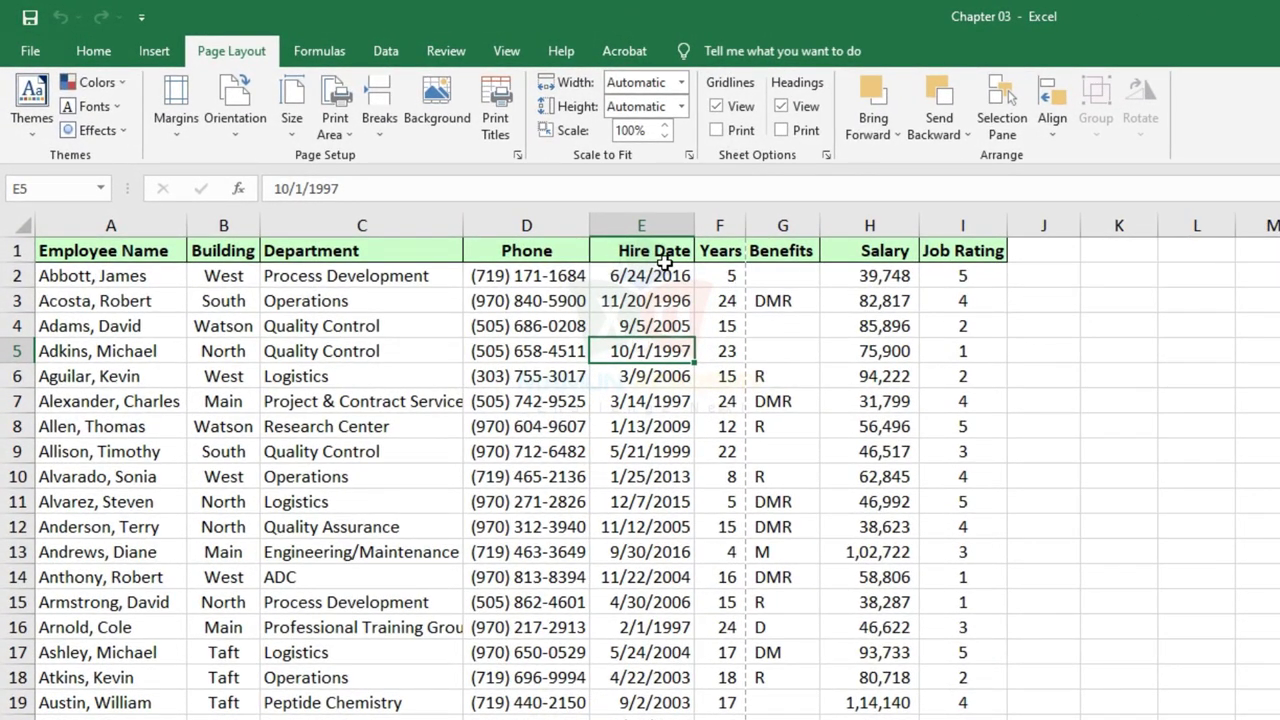
pyautogui.moveTo(150, 250)
pyautogui.mouseDown()
pyautogui.moveTo(810, 330)
pyautogui.moveTo(975, 715)
pyautogui.mouseUp()
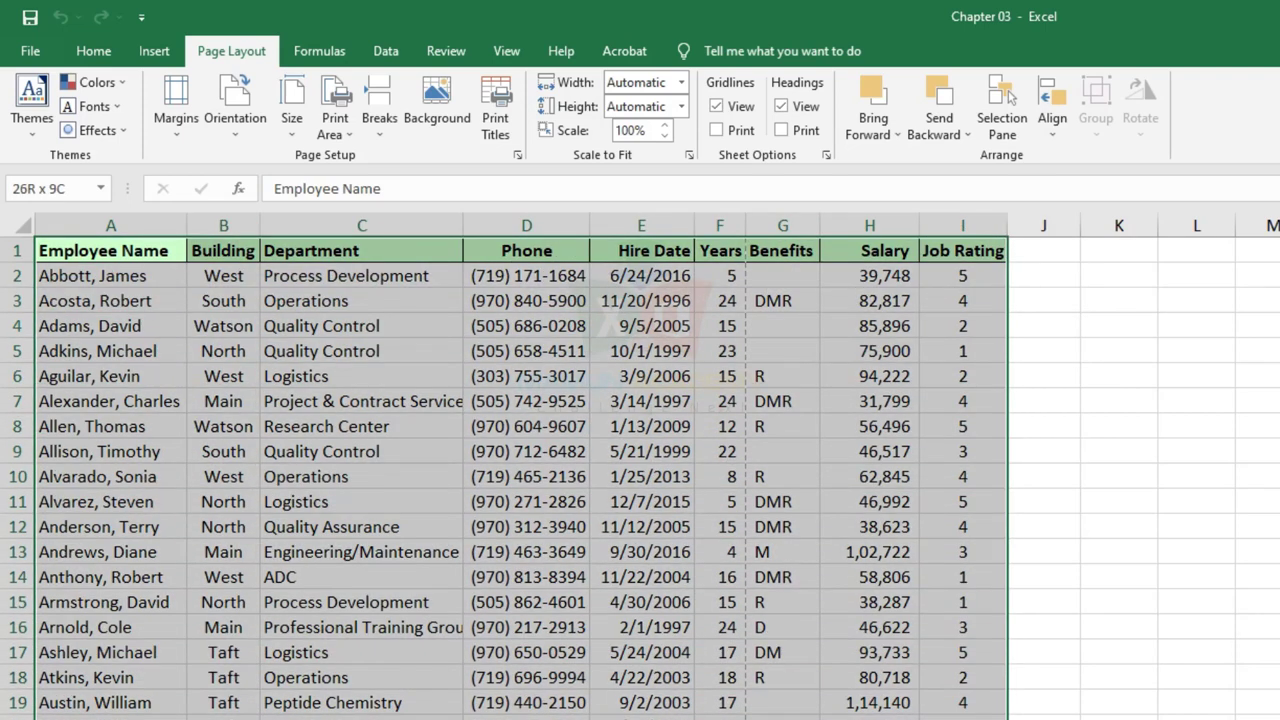
pyautogui.click(215, 285)
pyautogui.moveTo(110, 225); pyautogui.dragTo(998, 268)
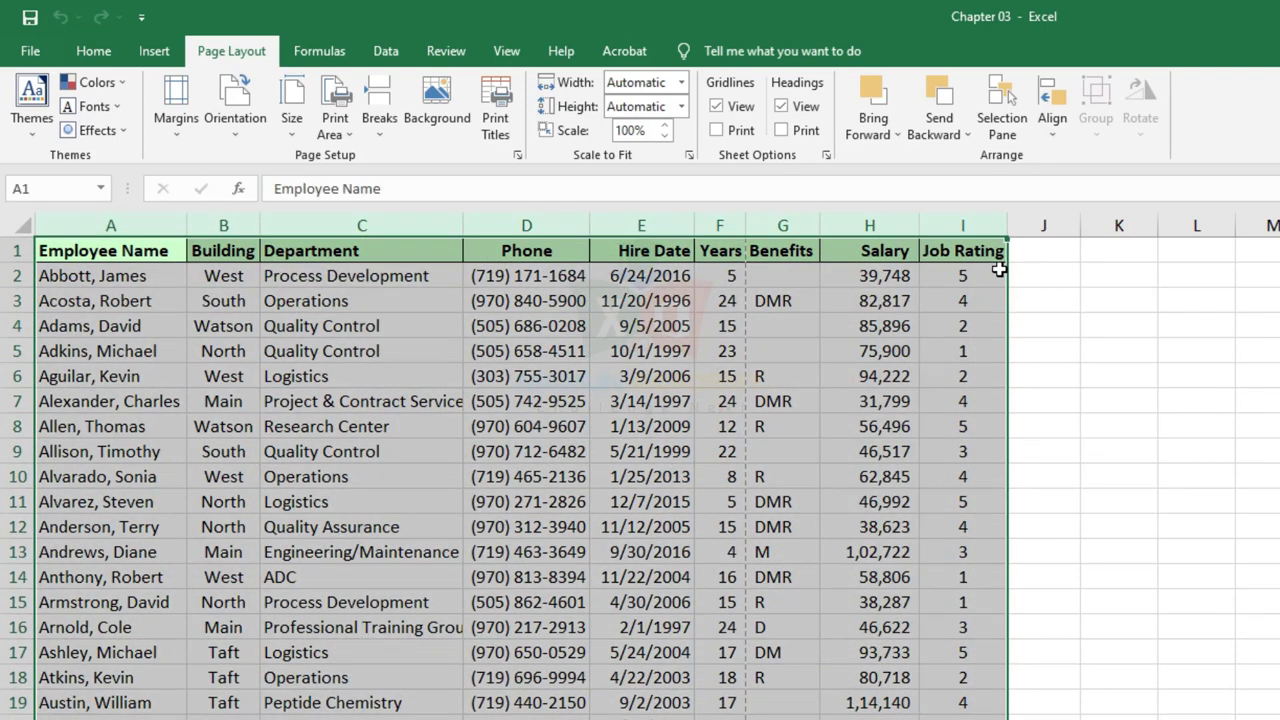
pyautogui.scroll(-9, 709, 497)
pyautogui.scroll(-16, 709, 503)
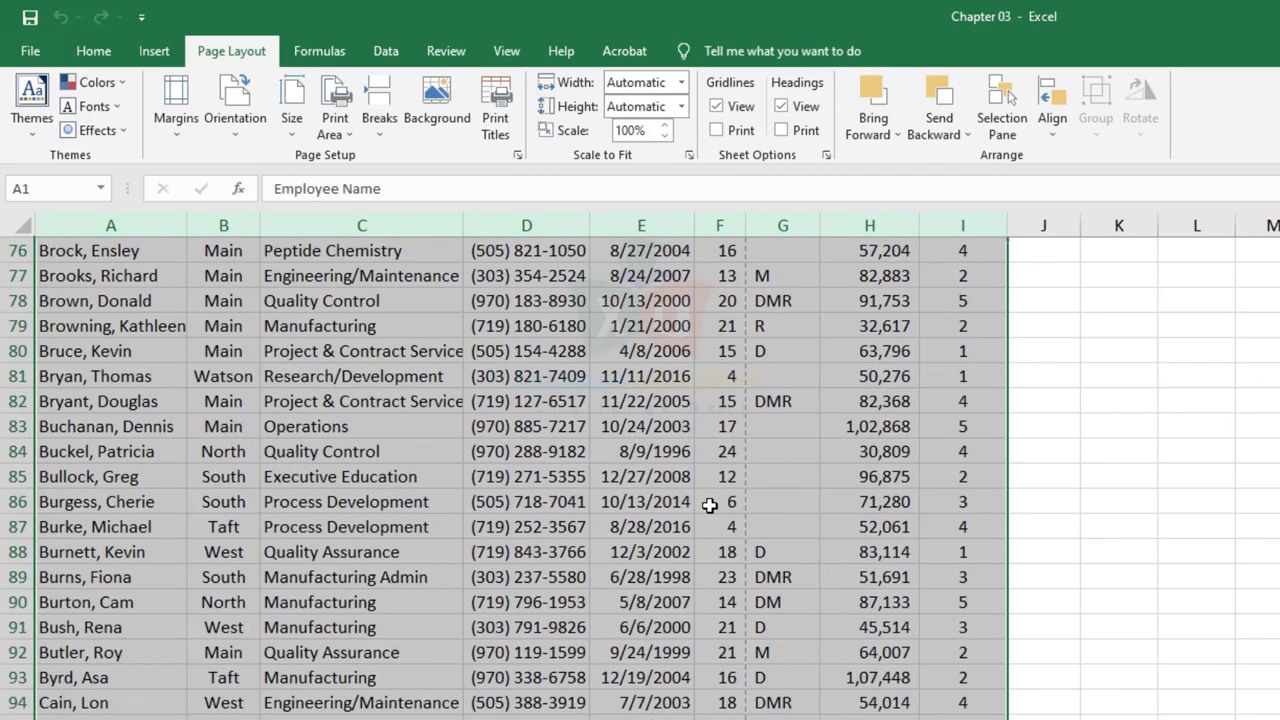
pyautogui.scroll(10, 709, 505)
pyautogui.scroll(15, 709, 505)
pyautogui.click(662, 455)
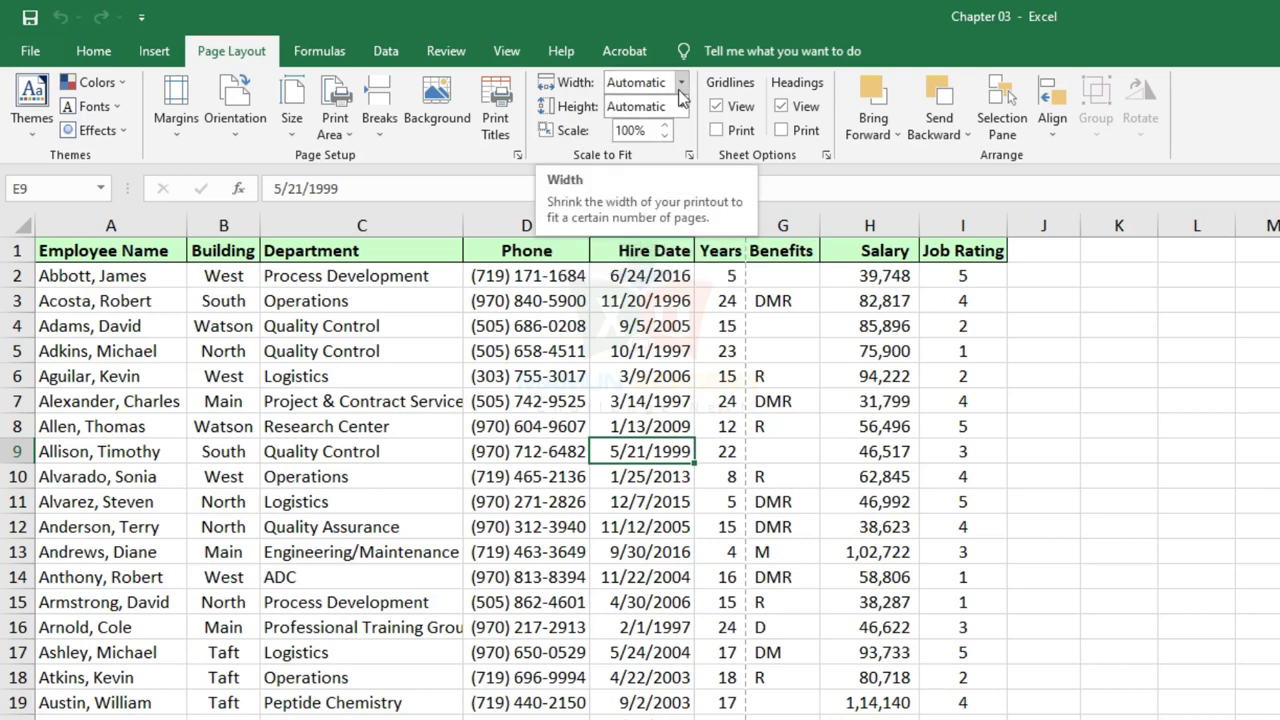
# Inspect columns F through I and the formula in cell F4.
pyautogui.click(650, 401)
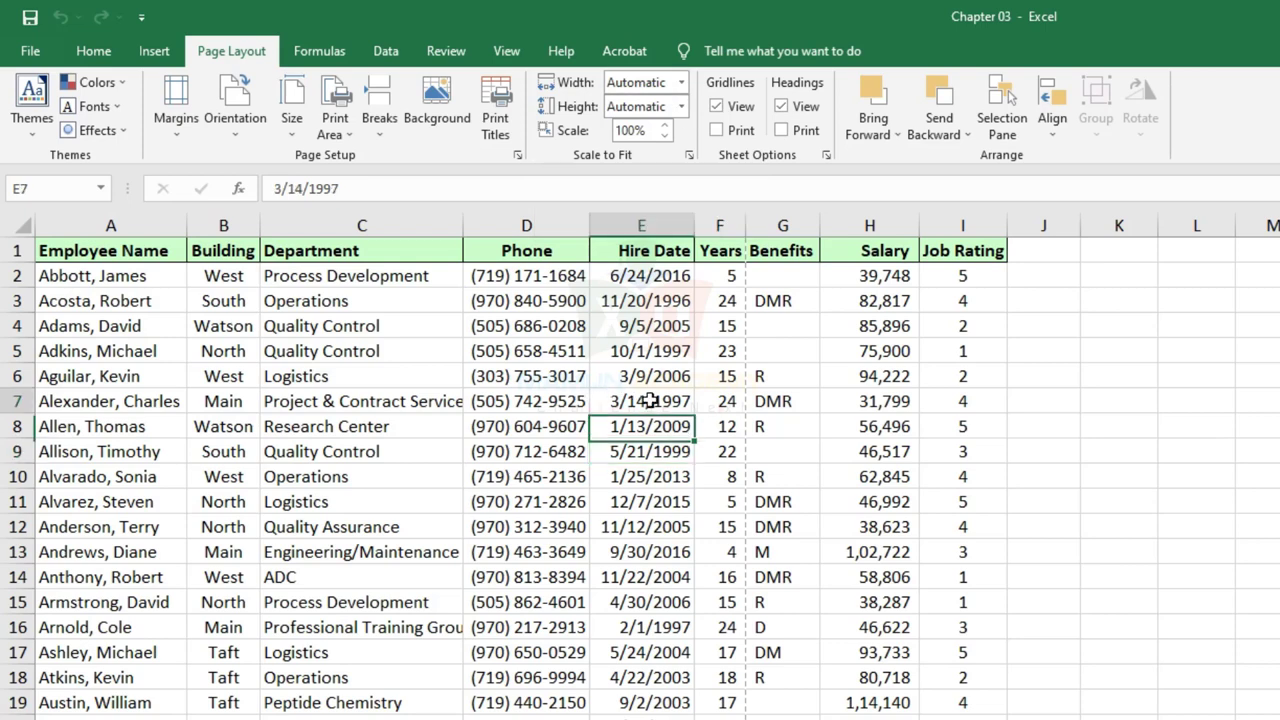
pyautogui.click(727, 226)
pyautogui.click(727, 277)
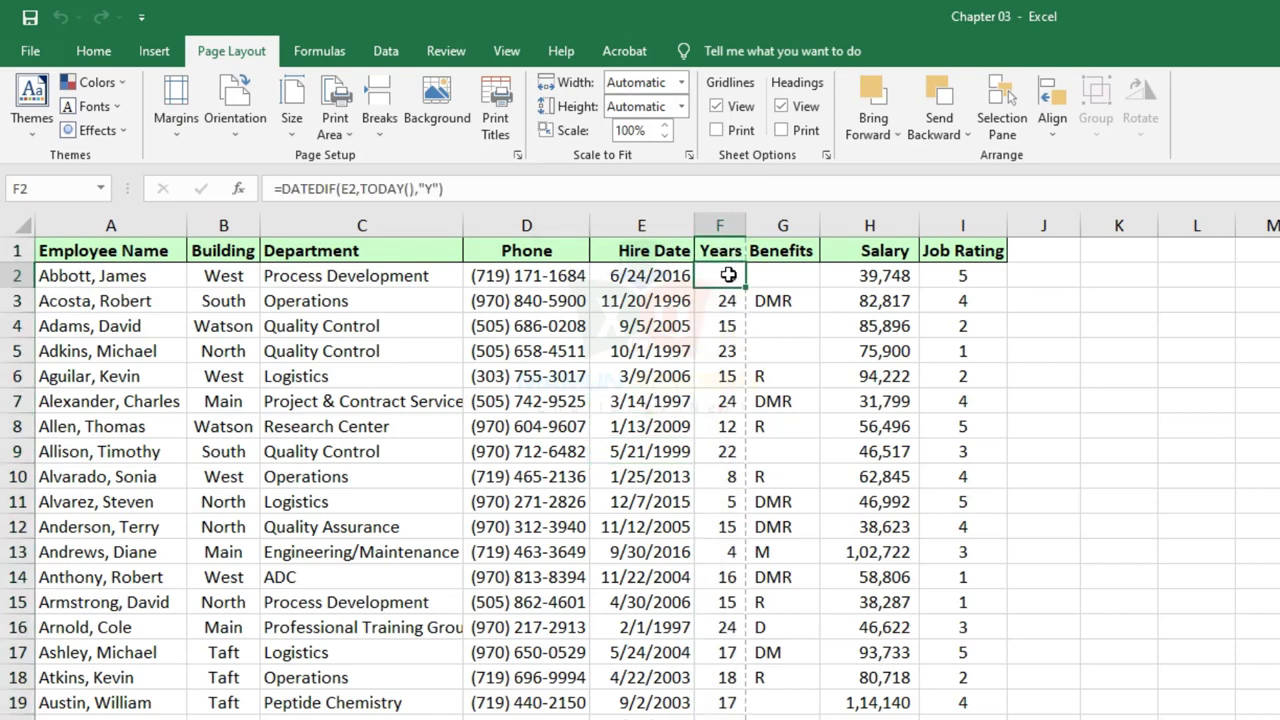
pyautogui.moveTo(782, 226); pyautogui.dragTo(959, 230)
pyautogui.click(703, 330)
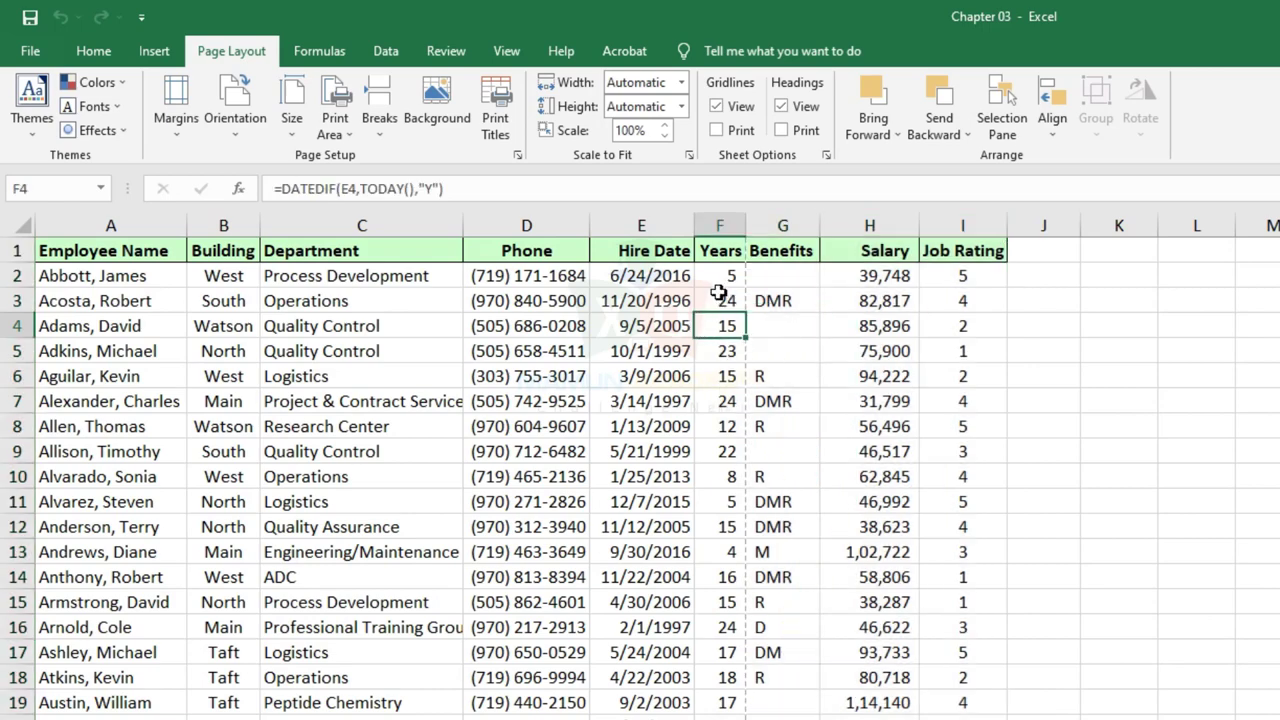
pyautogui.moveTo(782, 226); pyautogui.dragTo(527, 226)
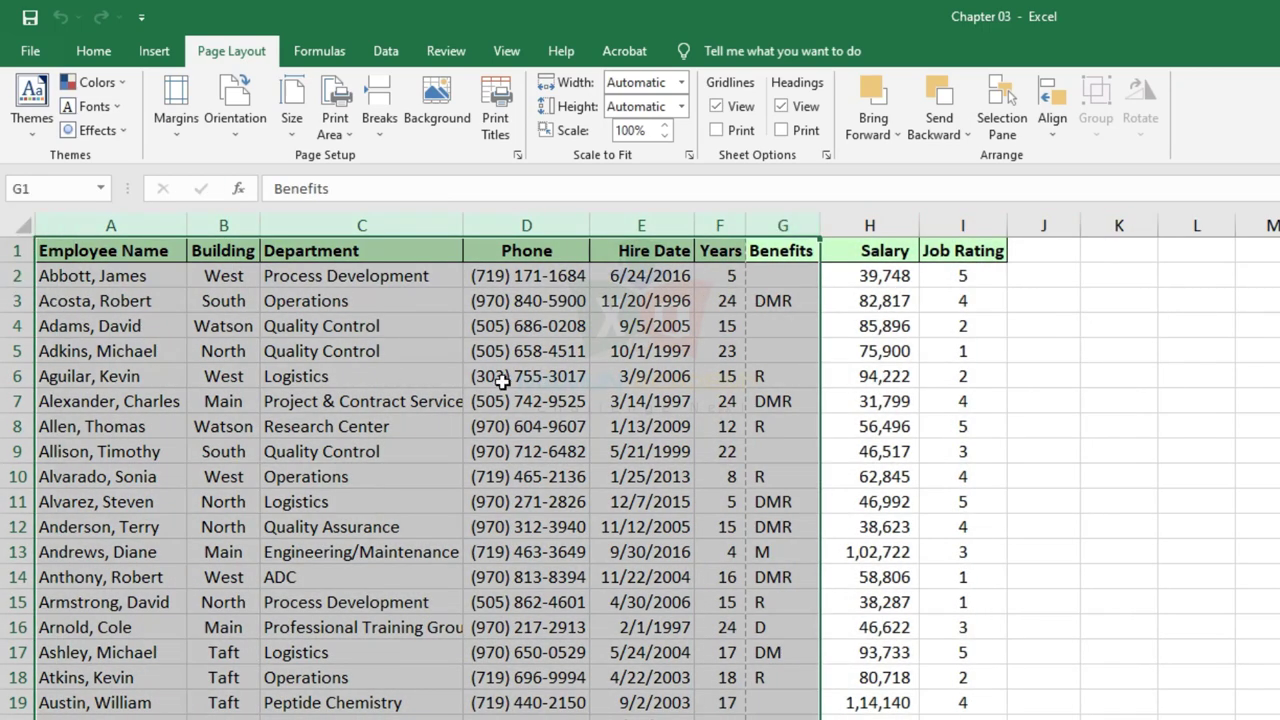
pyautogui.click(527, 376)
# Set the Scale to Fit width to 1 page (79%) and preview the result.
pyautogui.click(682, 84)
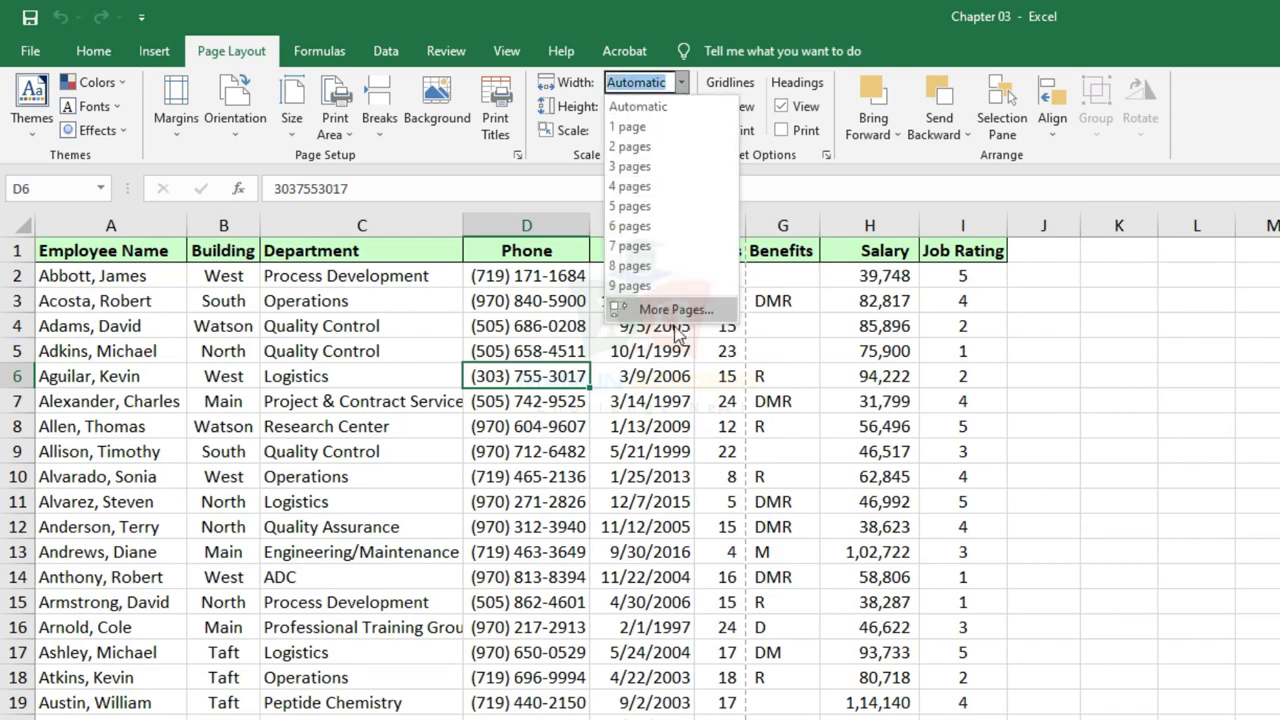
pyautogui.click(630, 127)
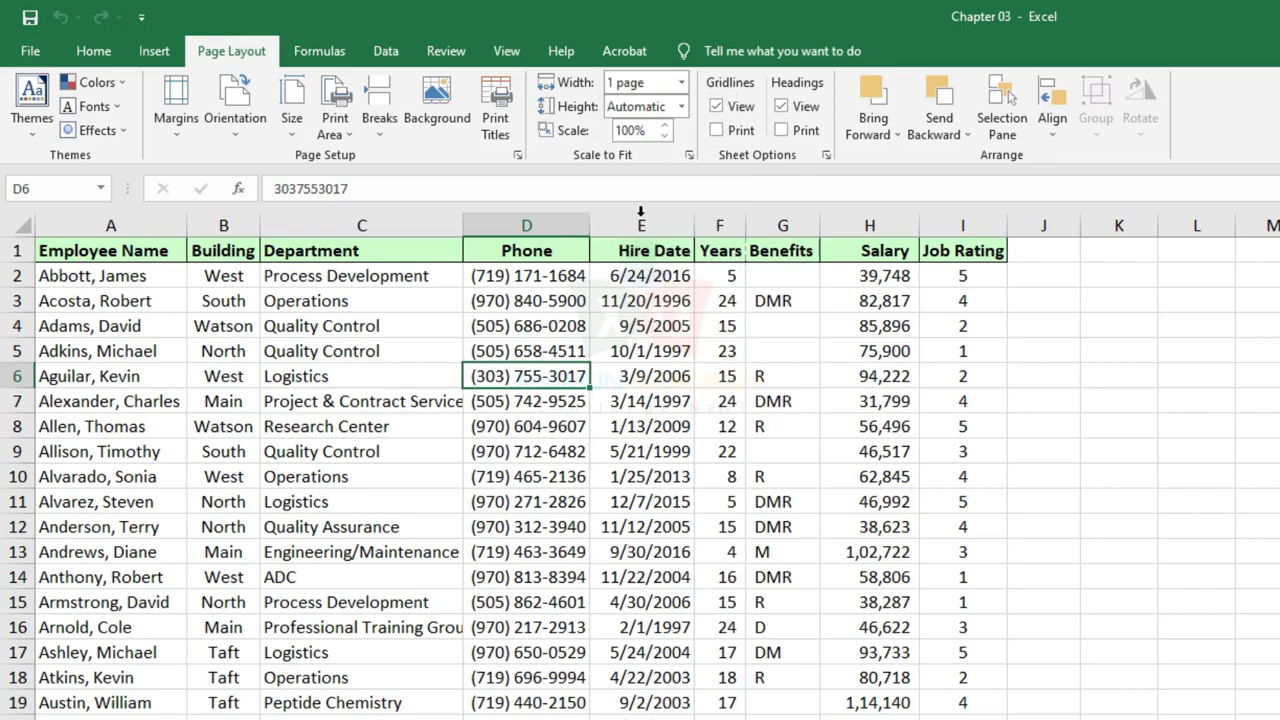
pyautogui.click(640, 373)
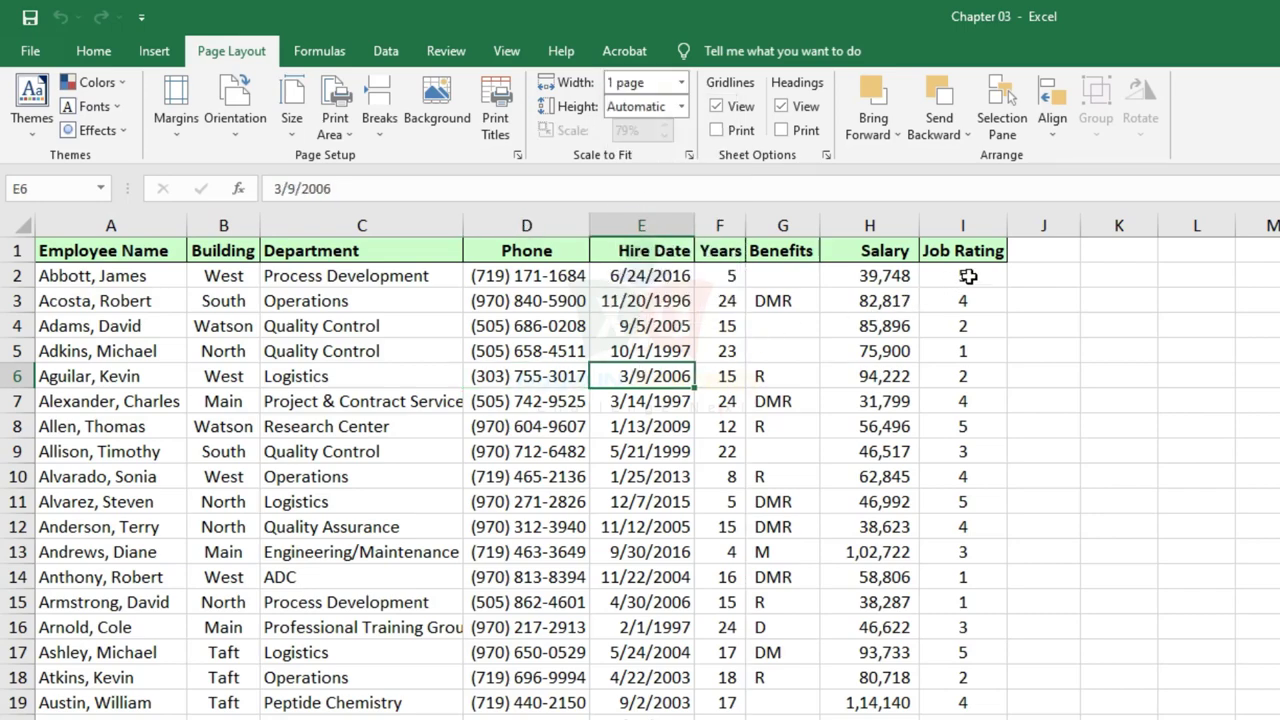
pyautogui.hotkey('ctrl', 'p')
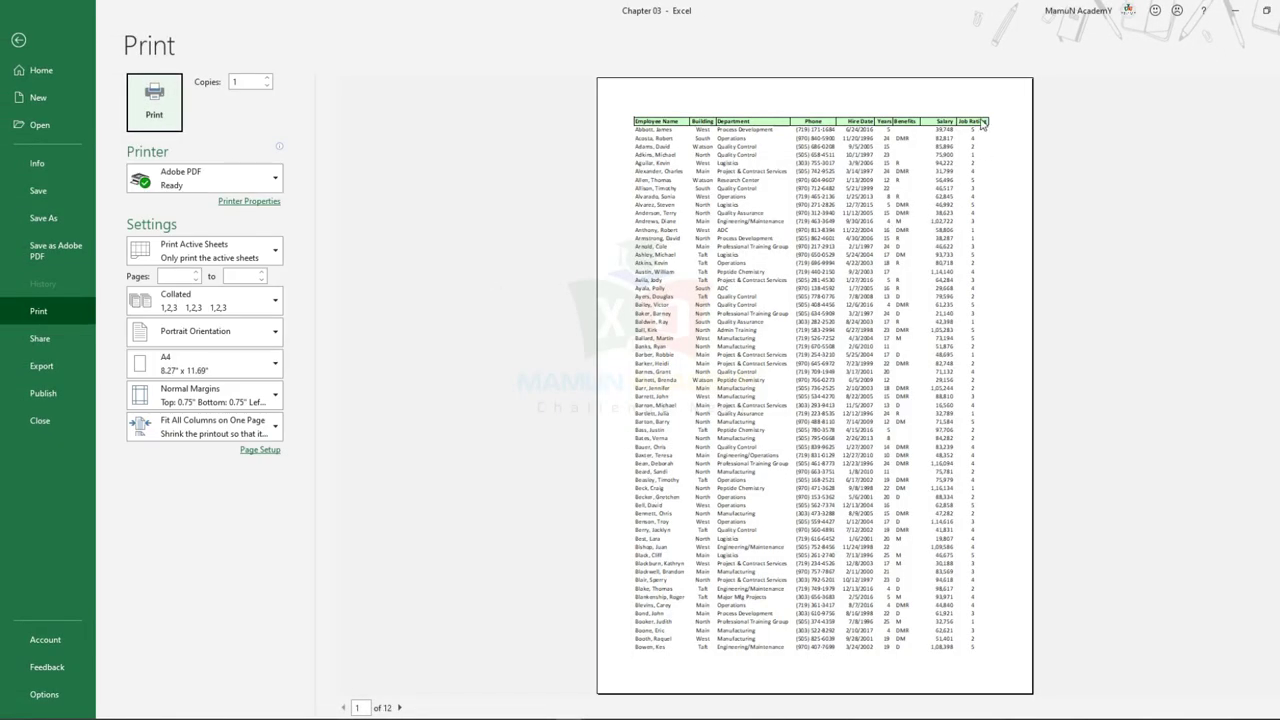
pyautogui.press('Escape')
pyautogui.click(642, 164)
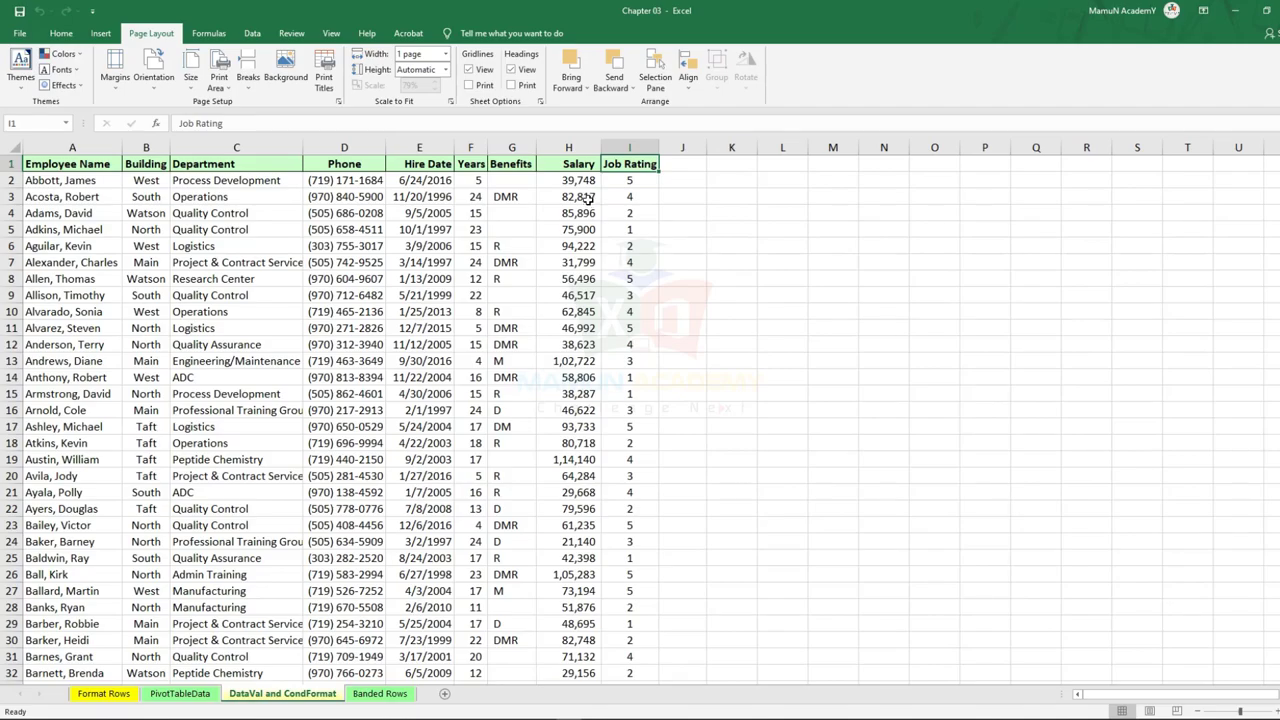
pyautogui.hotkey('ctrl', 'p')
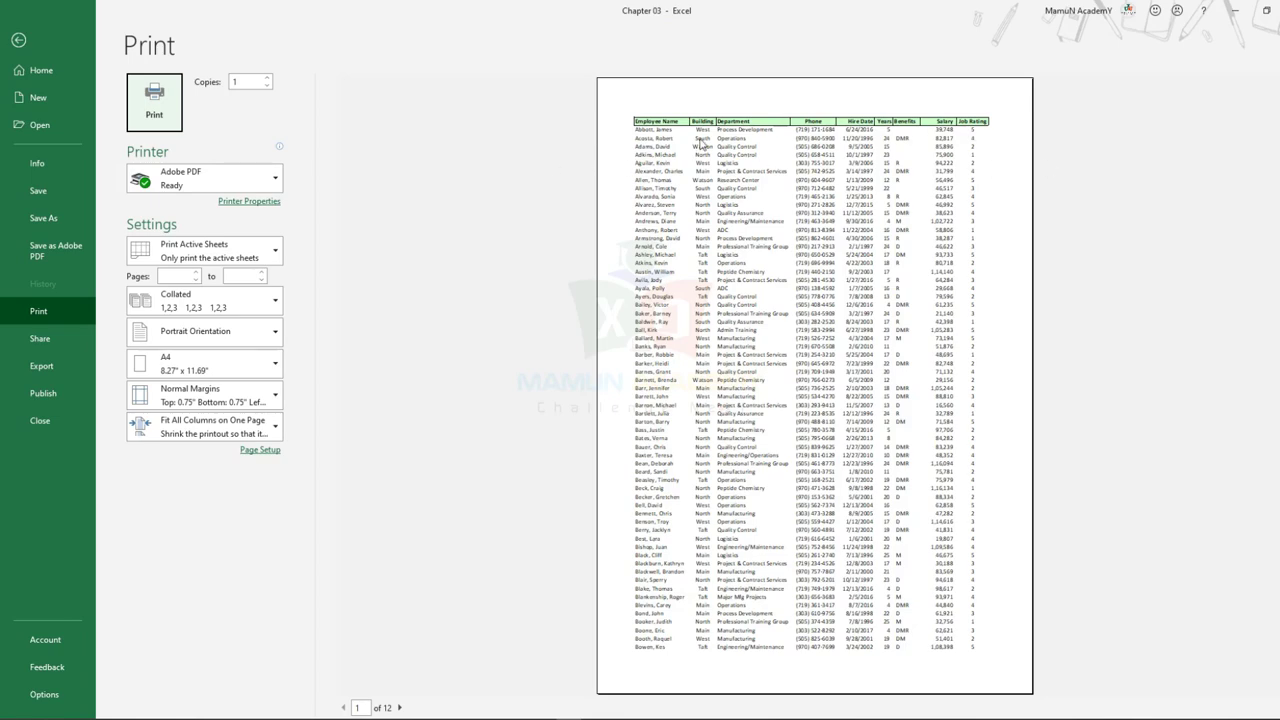
pyautogui.press('Escape')
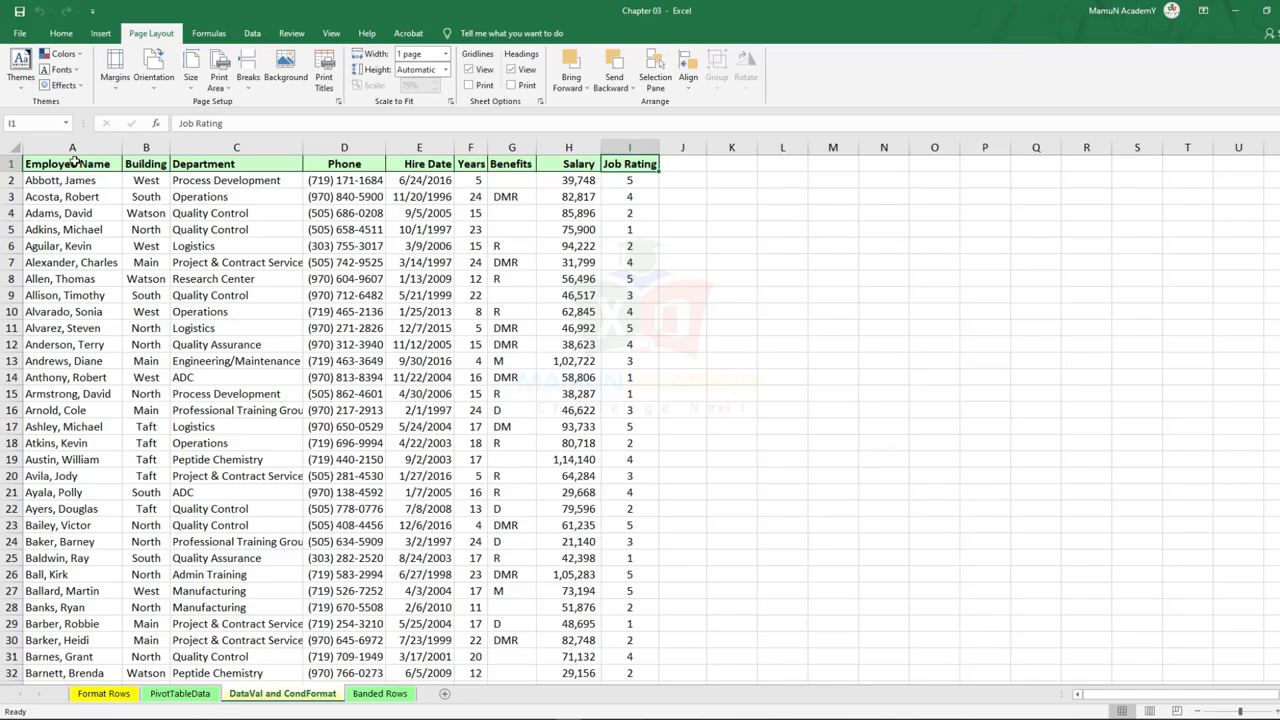
pyautogui.moveTo(72, 162); pyautogui.dragTo(633, 303)
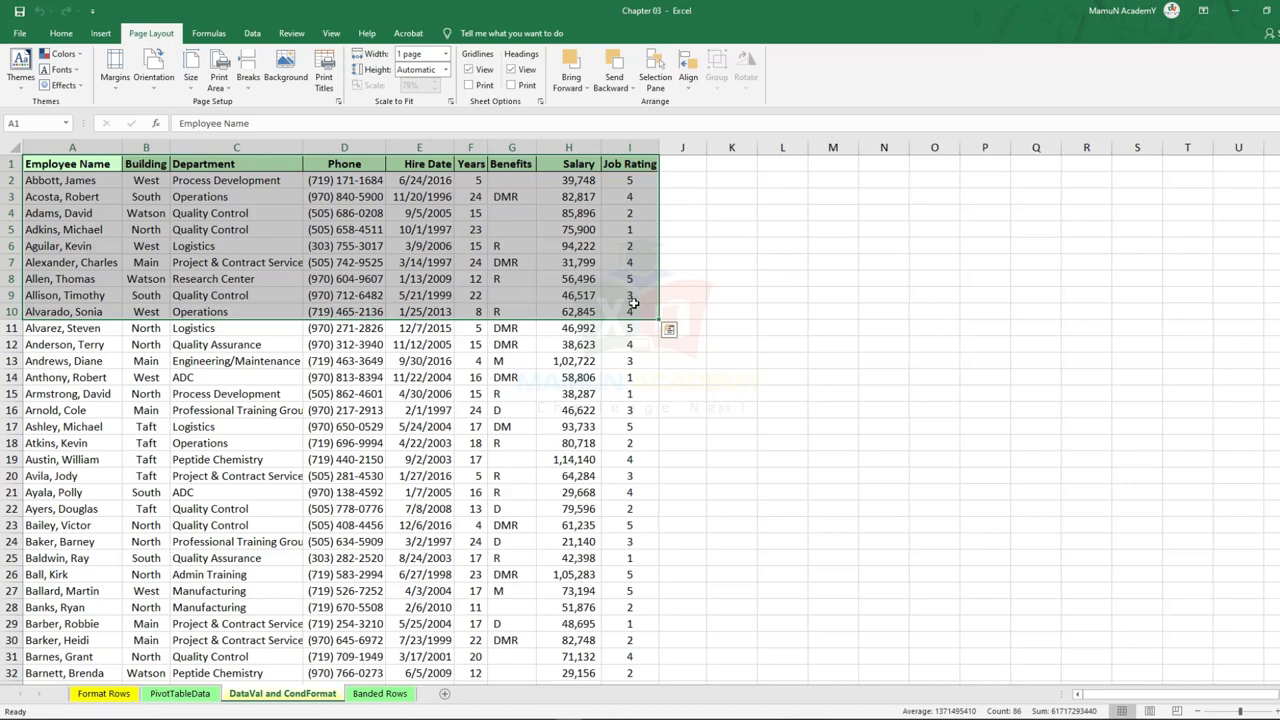
pyautogui.hotkey('ctrl', 'p')
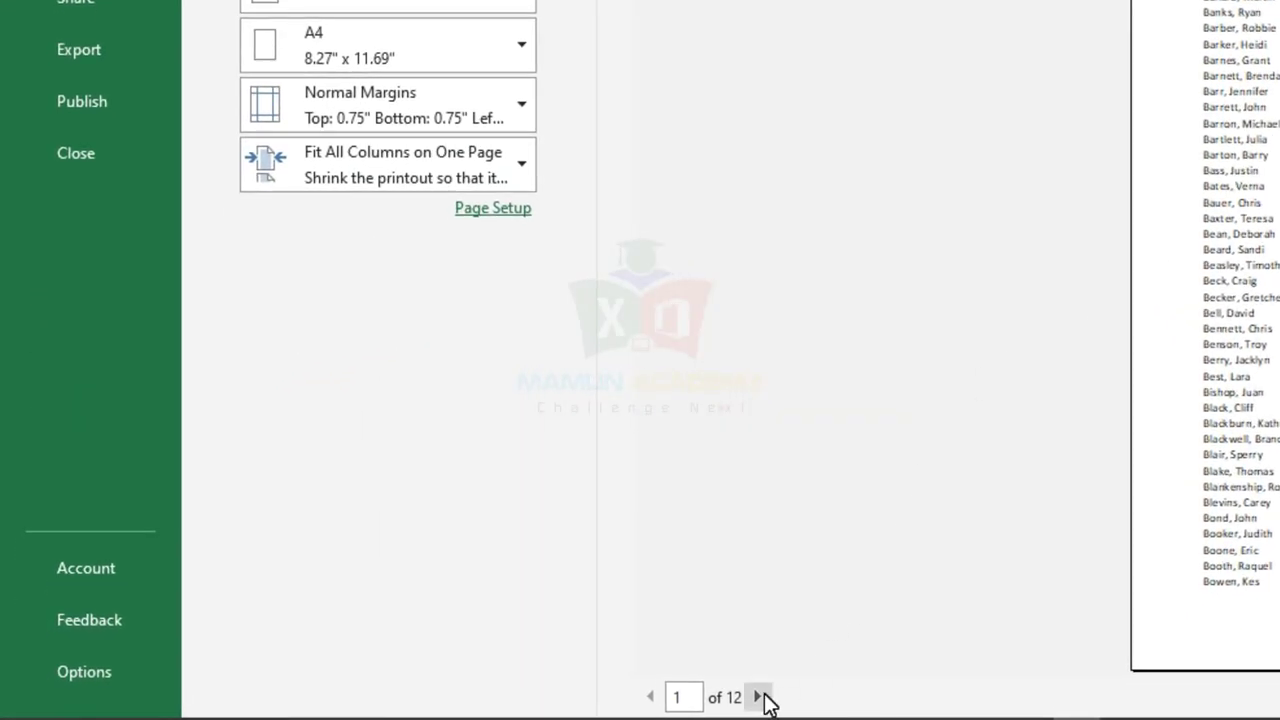
pyautogui.click(765, 699)
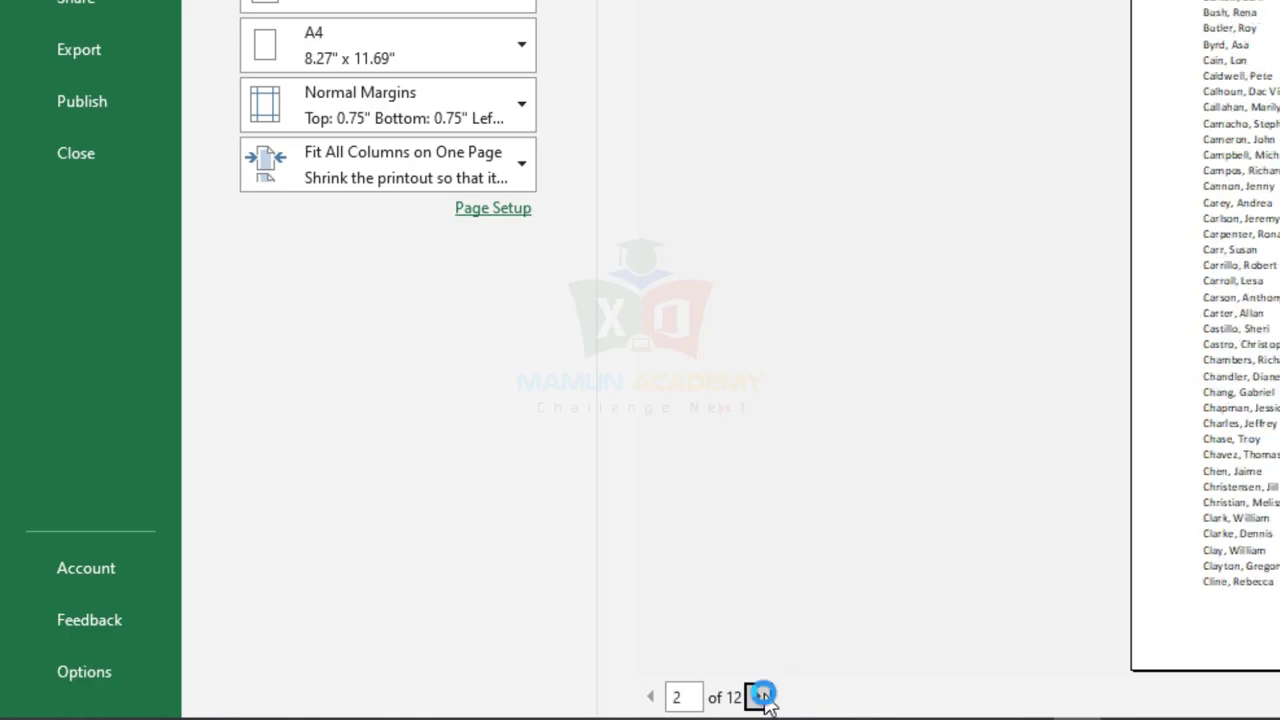
pyautogui.click(763, 696)
pyautogui.click(762, 694)
pyautogui.click(762, 695)
pyautogui.click(762, 695)
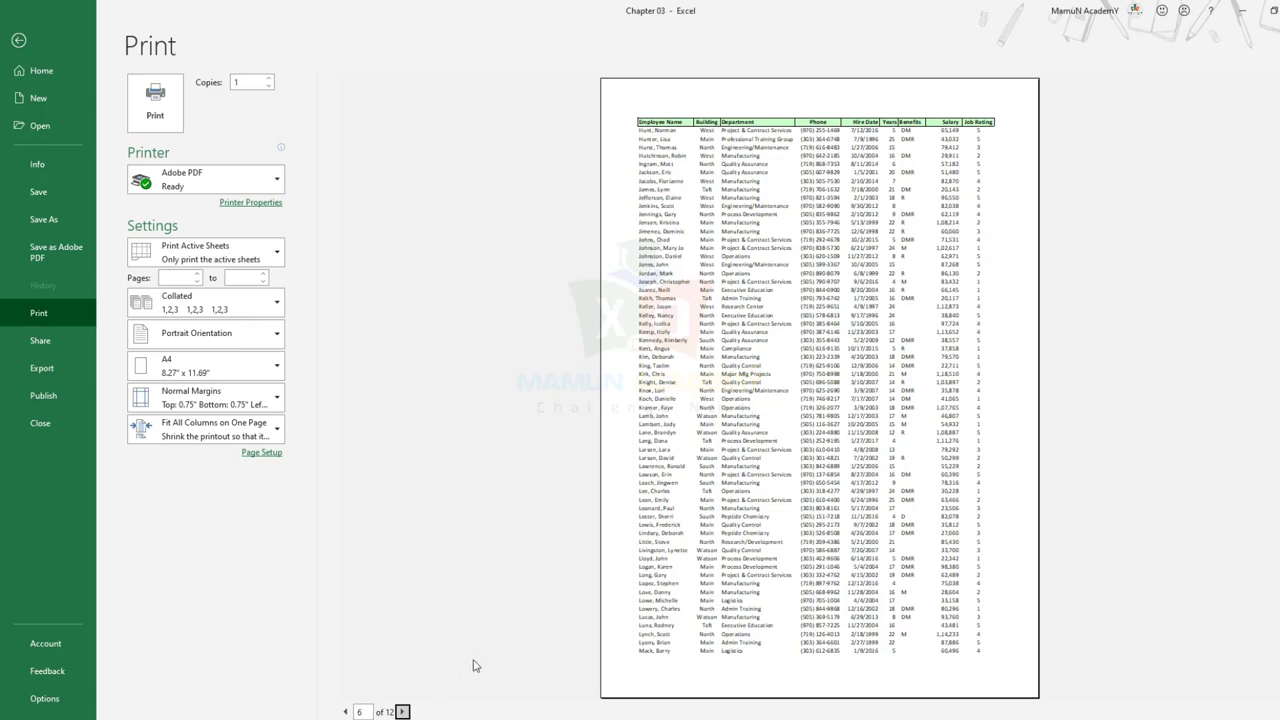
pyautogui.press('Escape')
pyautogui.click(515, 429)
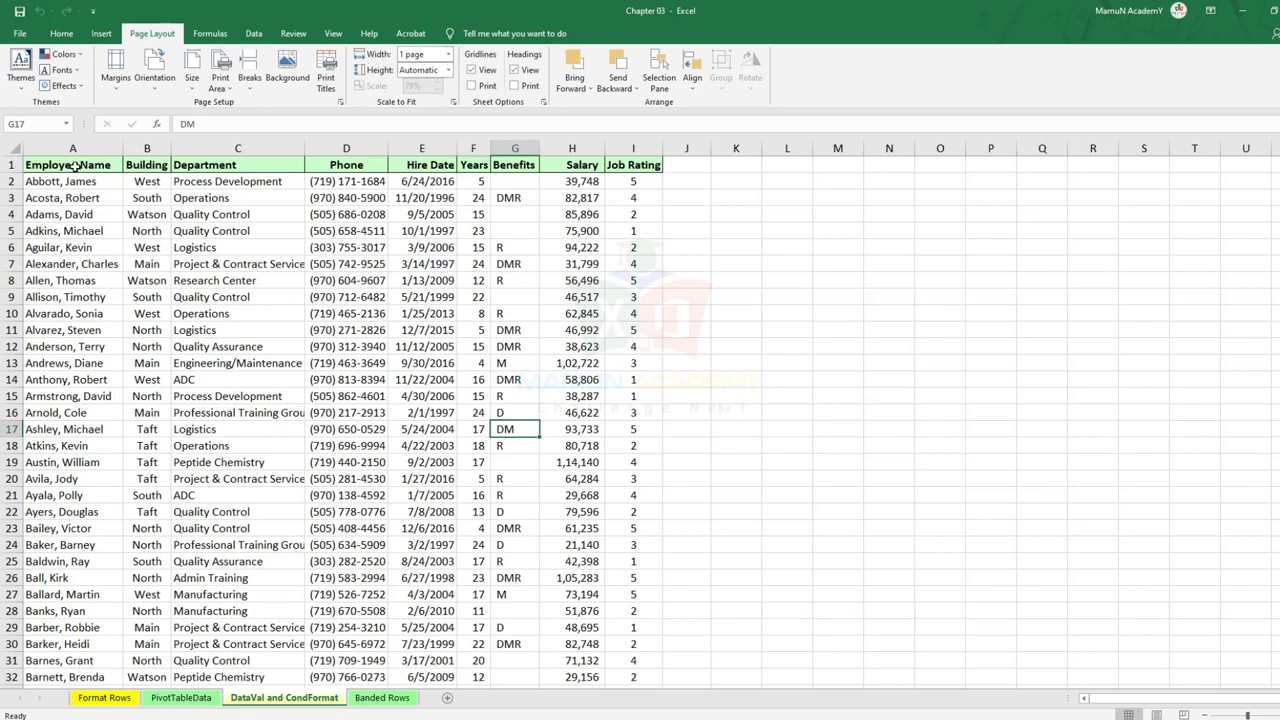
pyautogui.moveTo(72, 168); pyautogui.dragTo(257, 165)
# Reset the print width to Automatic and the scale to 100%.
pyautogui.click(448, 54)
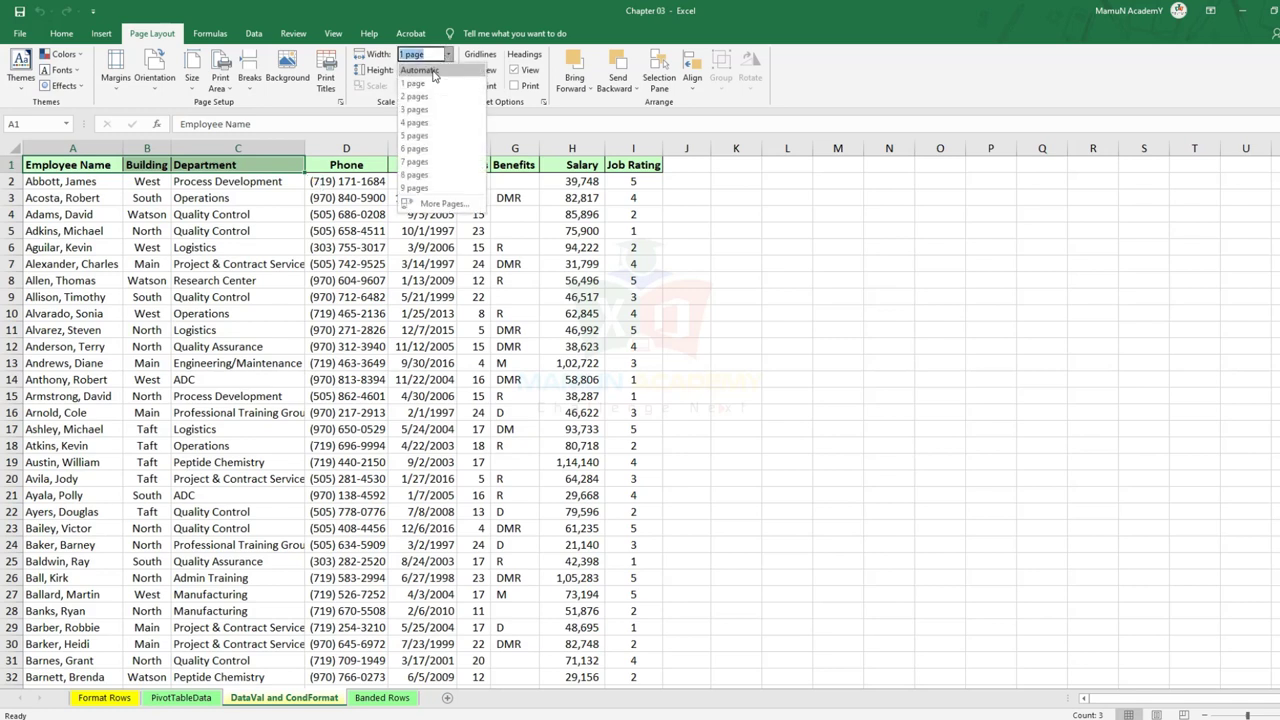
pyautogui.click(420, 70)
pyautogui.click(572, 214)
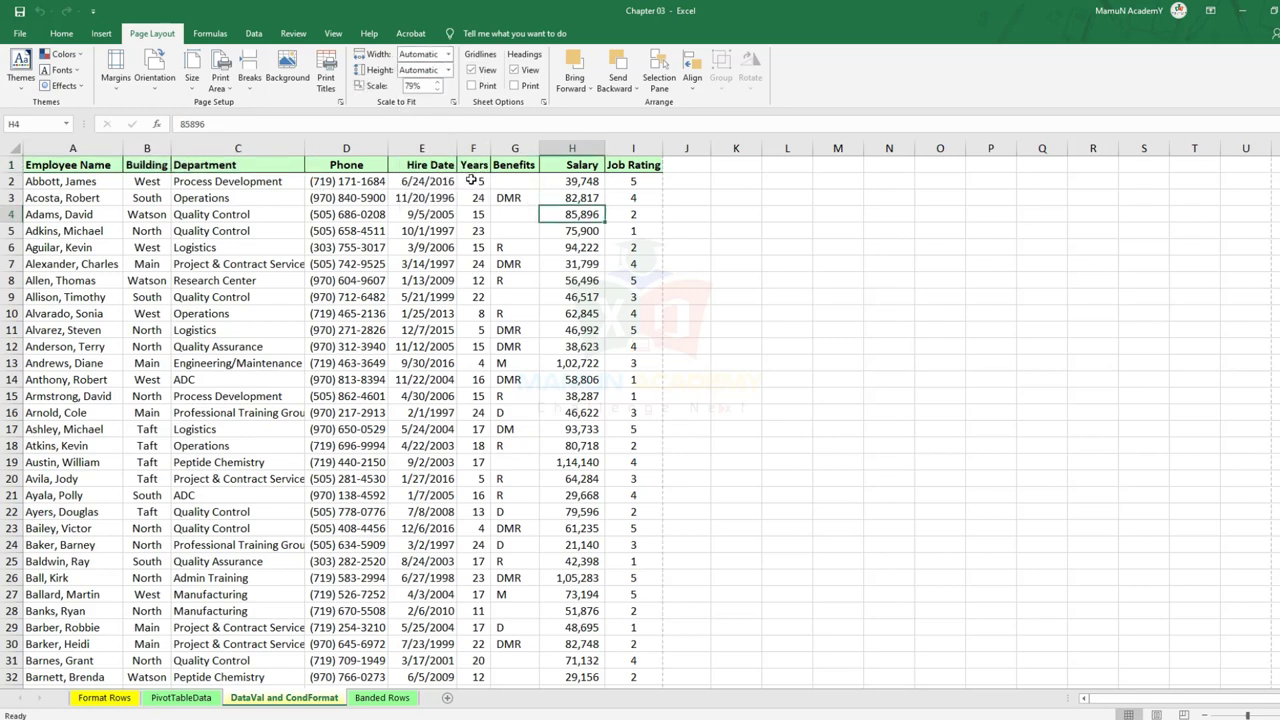
pyautogui.hotkey('ctrl', 'p')
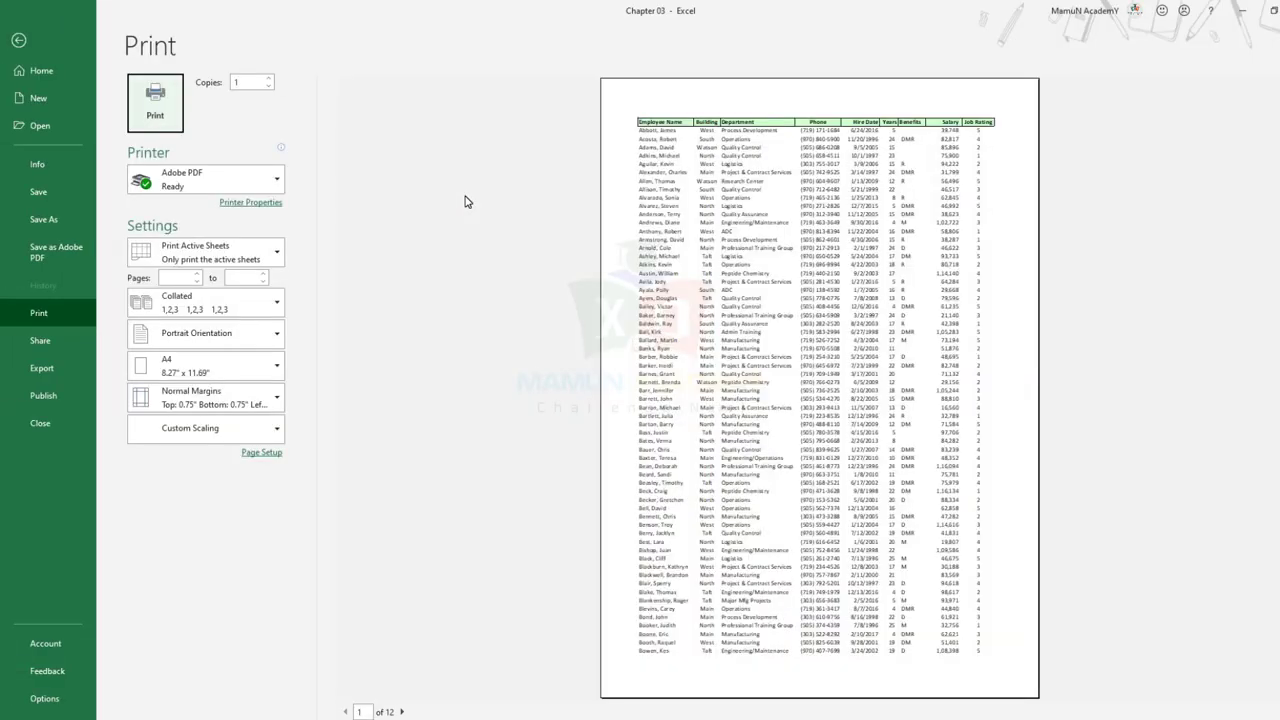
pyautogui.press('Escape')
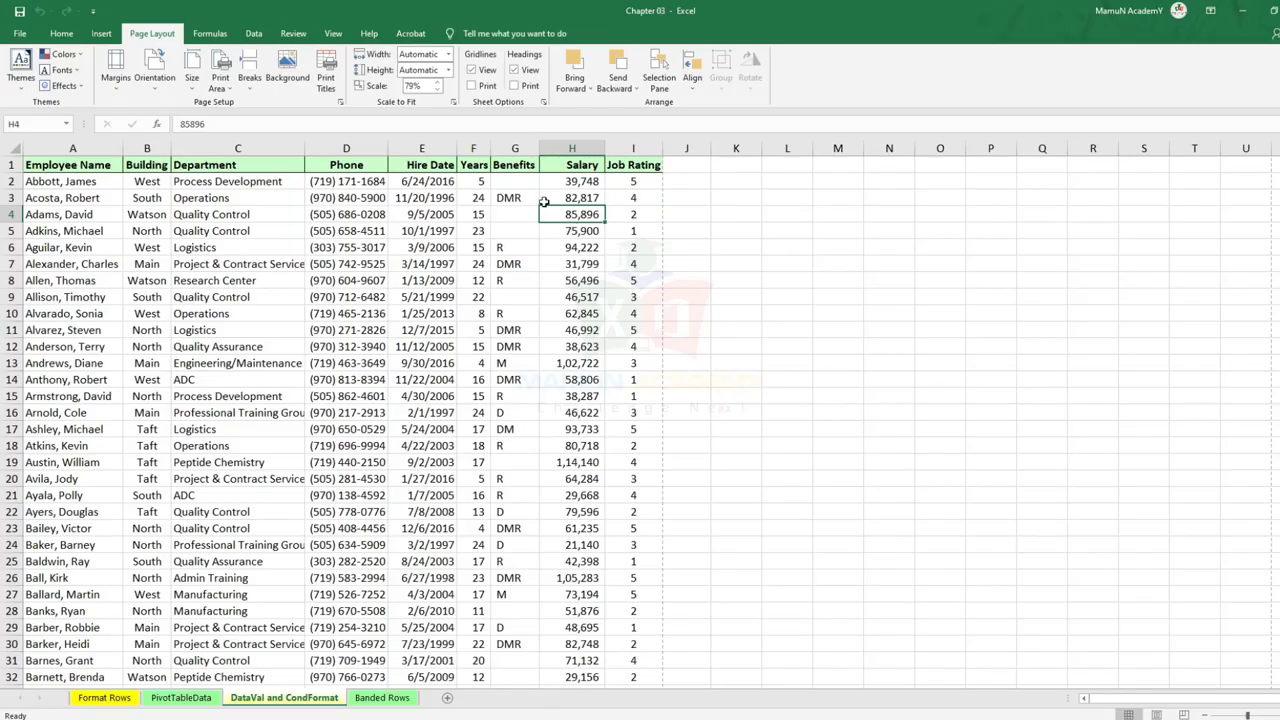
pyautogui.click(416, 86)
pyautogui.write('100')
pyautogui.click(492, 278)
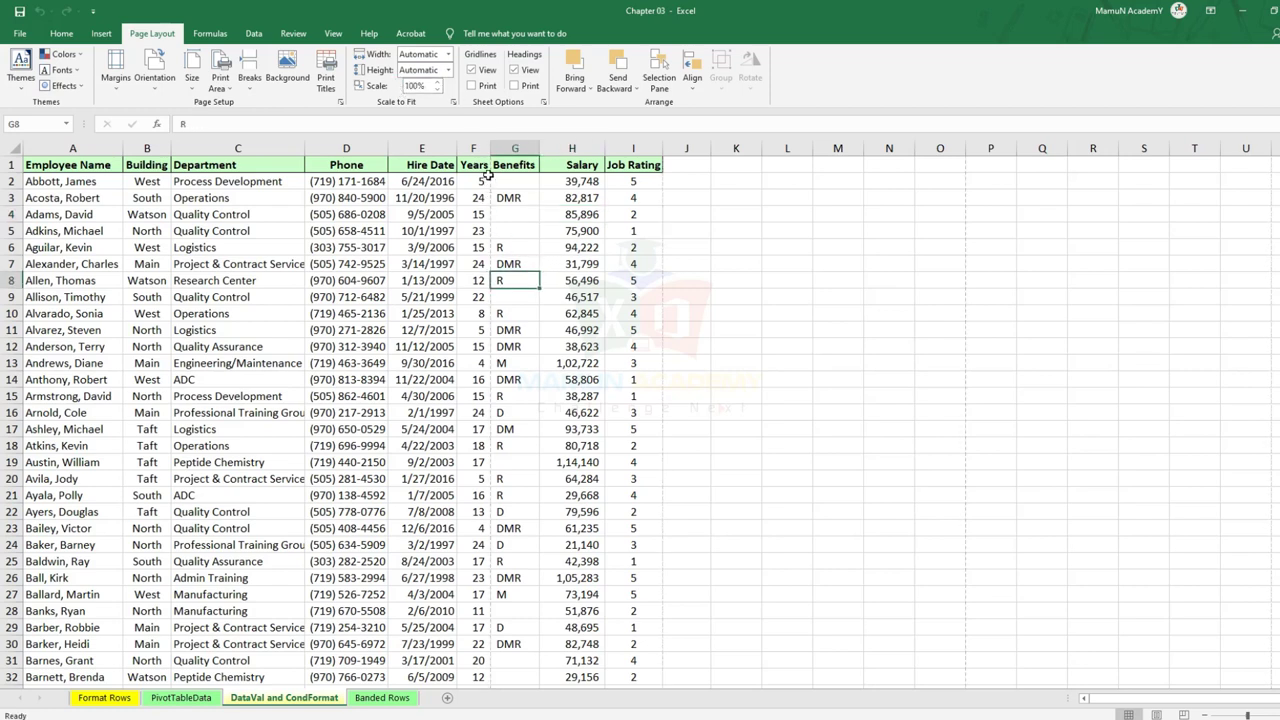
pyautogui.click(487, 181)
# Preview the 28 pages, paging between the Employee Name and Benefits/Salary pages.
pyautogui.hotkey('ctrl', 'p')
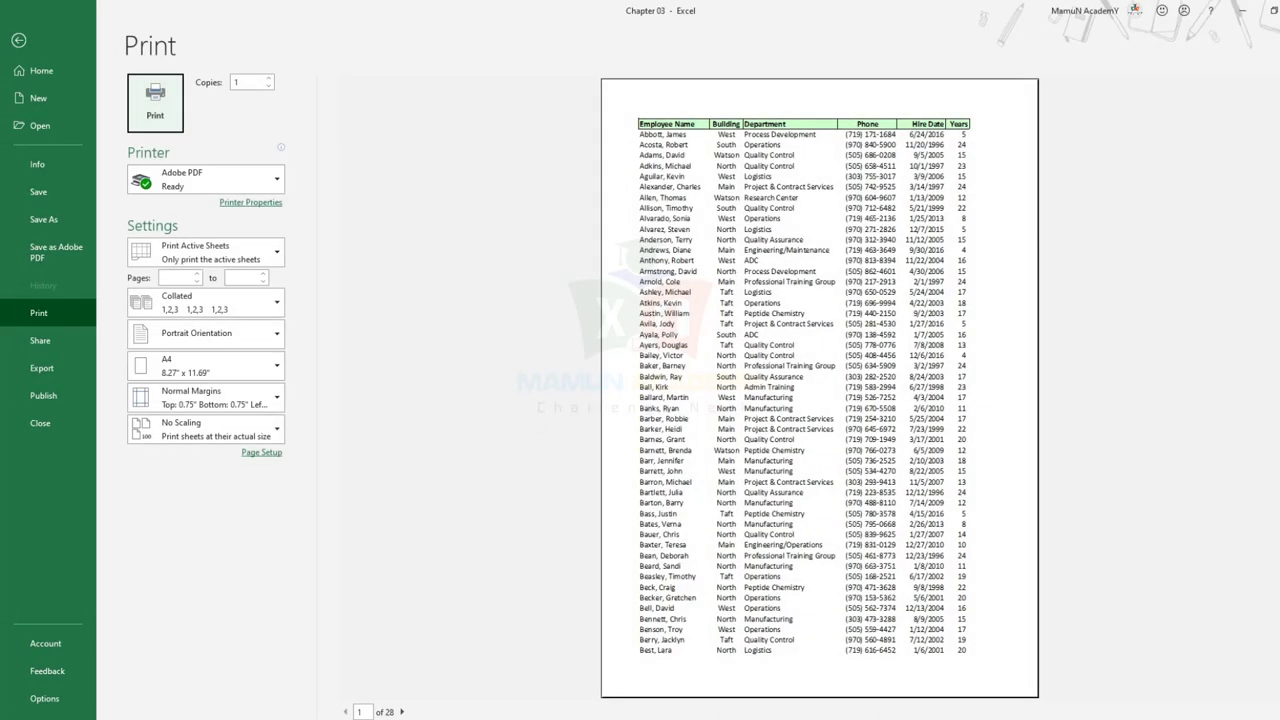
pyautogui.click(403, 711)
pyautogui.click(403, 711)
pyautogui.click(403, 711)
pyautogui.click(403, 711)
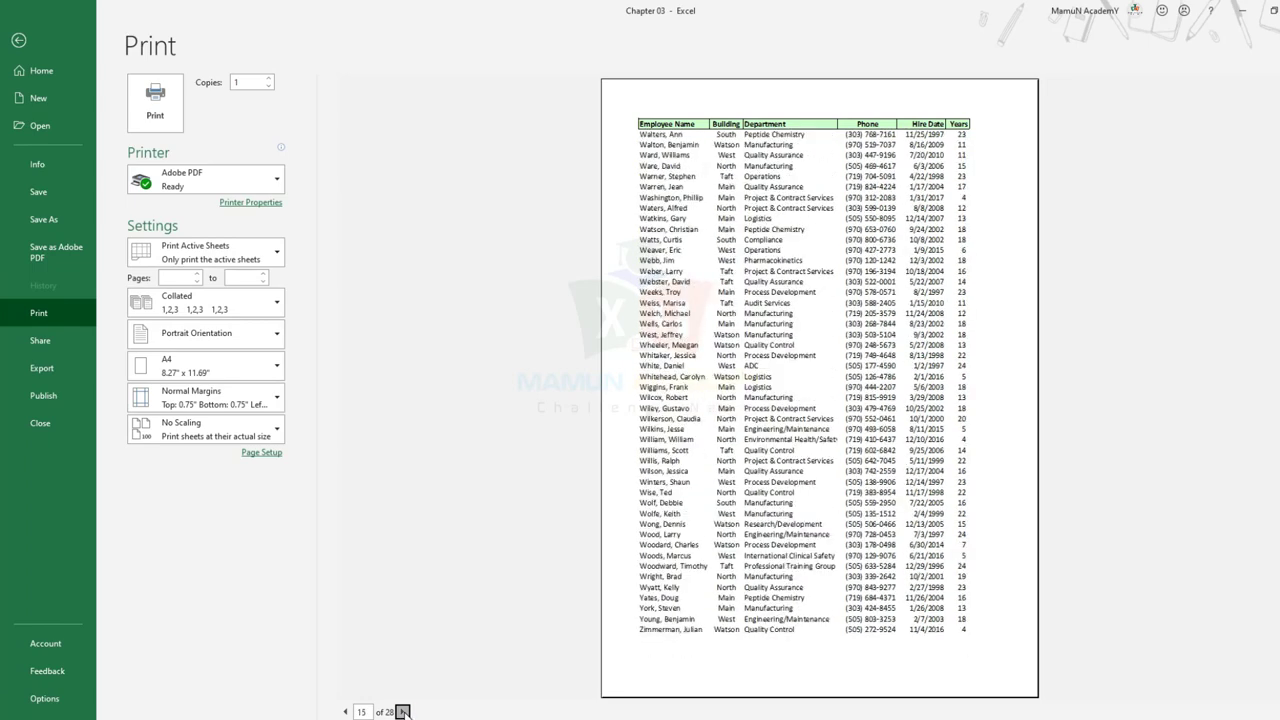
pyautogui.click(403, 711)
pyautogui.click(344, 712)
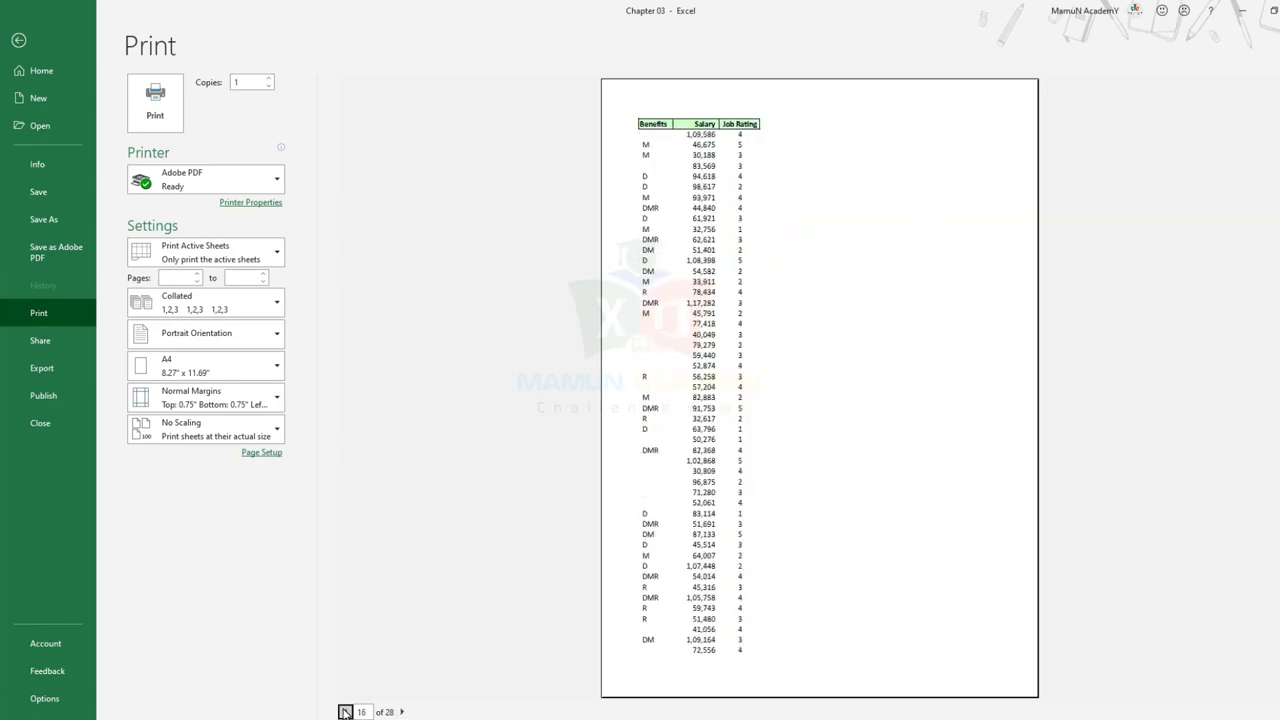
pyautogui.click(344, 712)
pyautogui.click(344, 712)
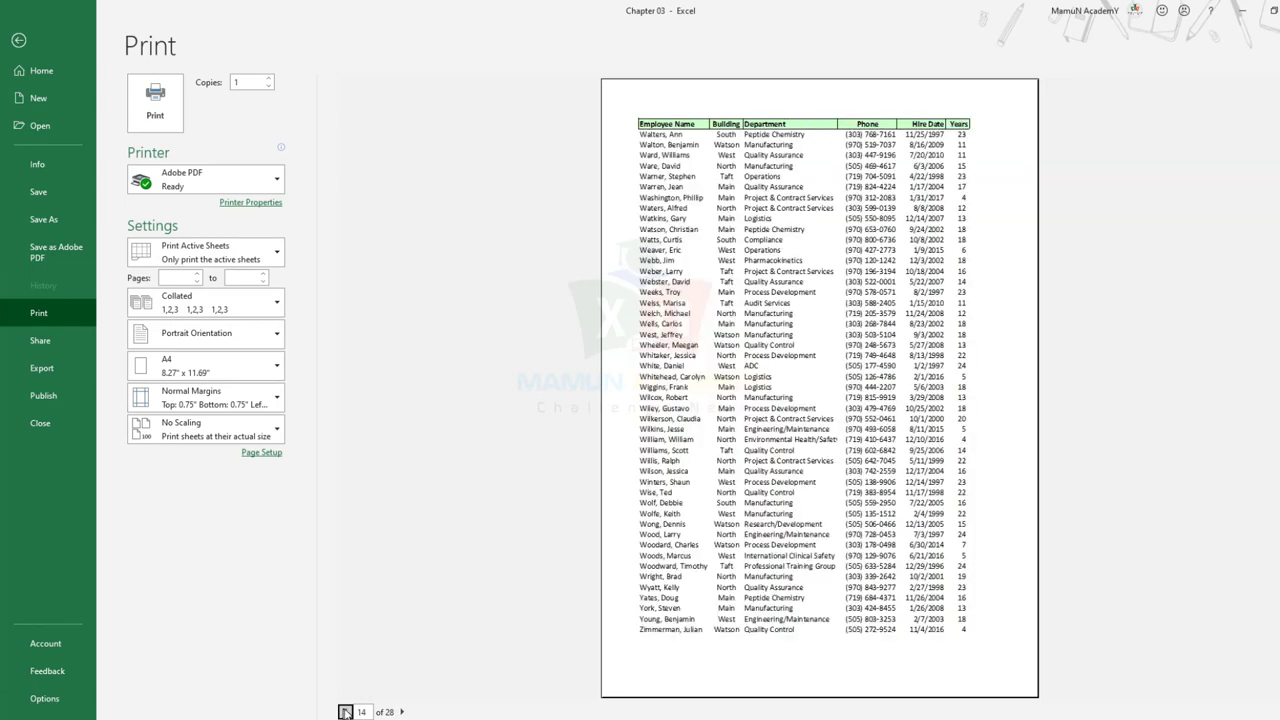
pyautogui.click(403, 711)
pyautogui.click(403, 711)
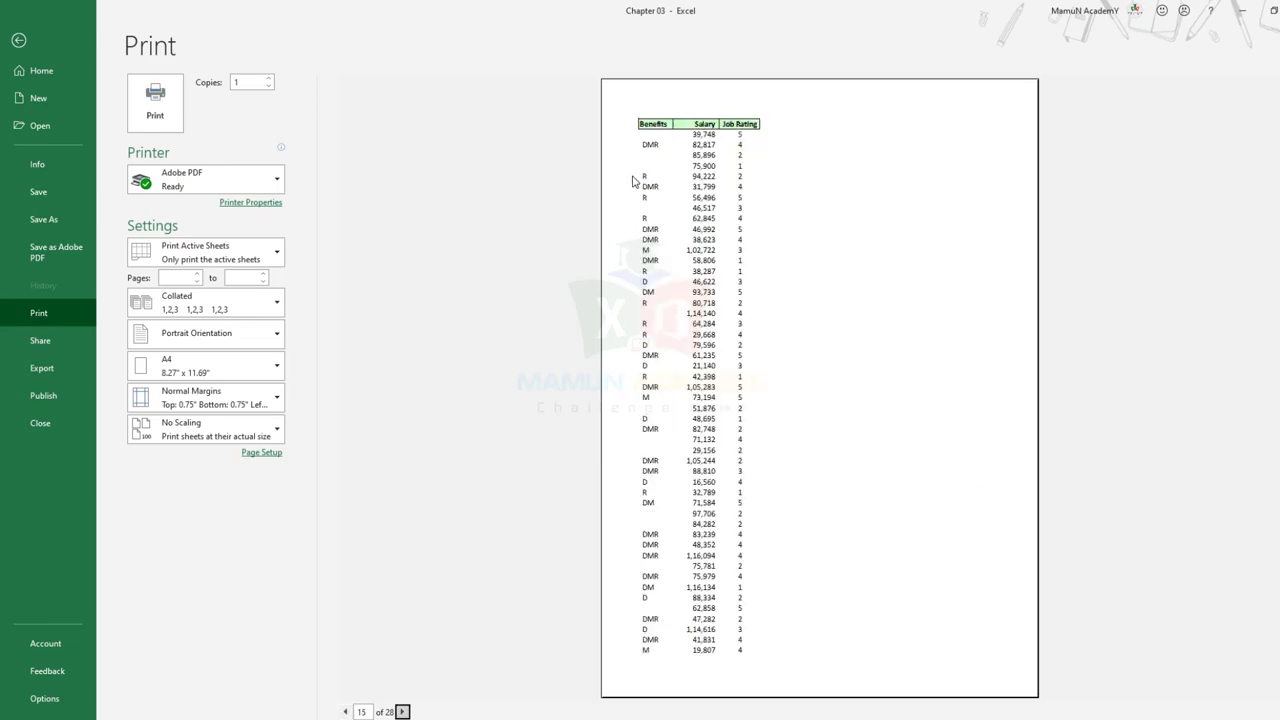
pyautogui.press('Escape')
# Select header cells G1 through I1, then the Years header F1.
pyautogui.click(502, 165)
pyautogui.hotkey('shift', 'Right')
pyautogui.hotkey('shift', 'Right')
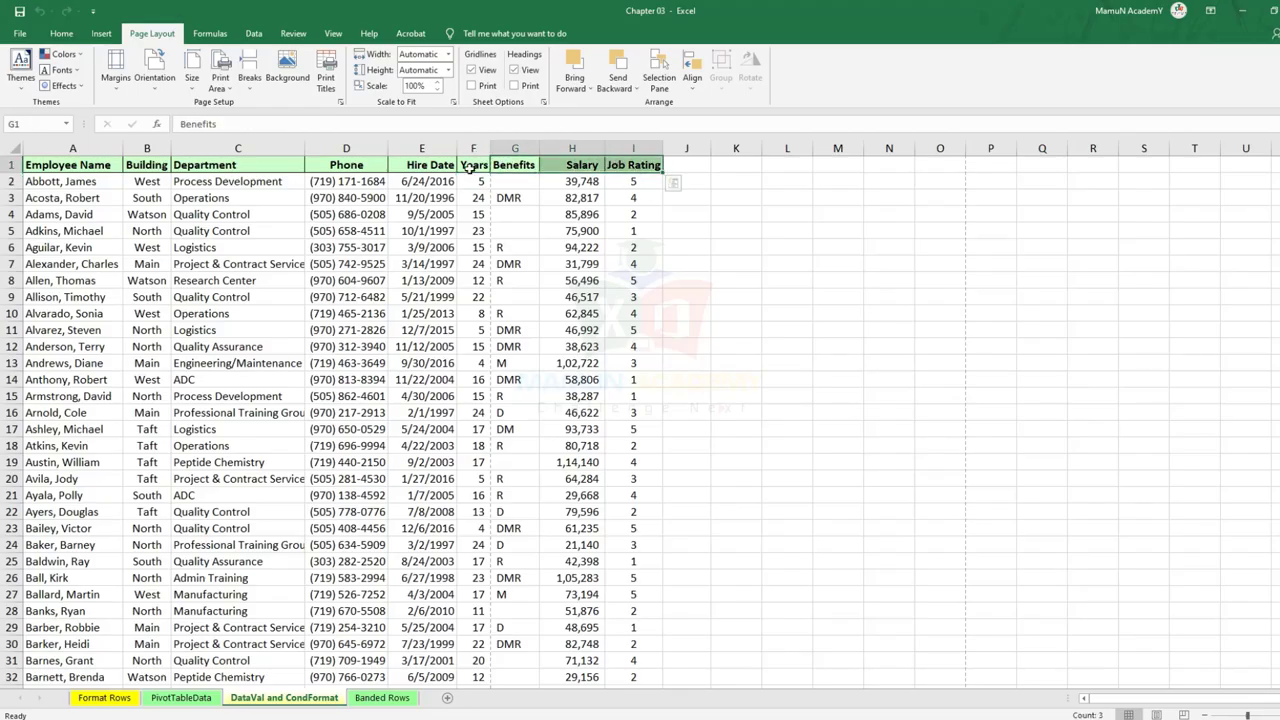
pyautogui.click(470, 168)
# Fit all columns on one page width, then select the header row and columns E through J.
pyautogui.click(448, 54)
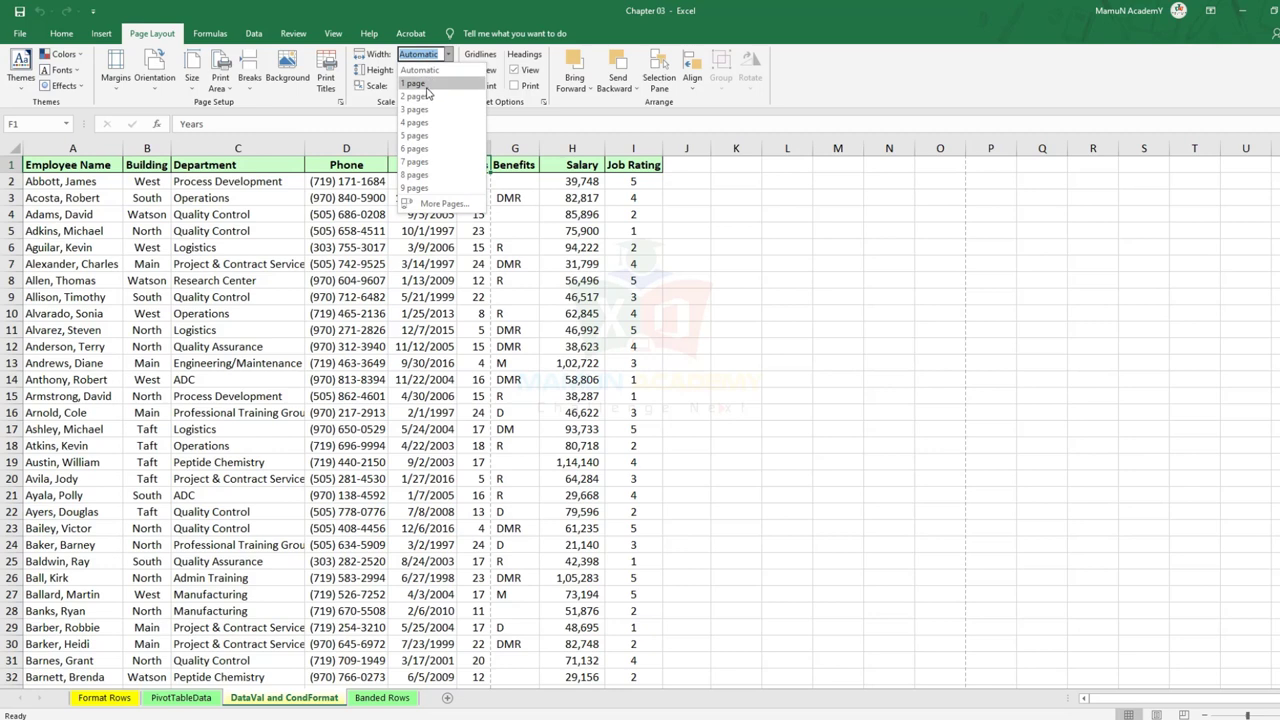
pyautogui.click(426, 89)
pyautogui.click(430, 315)
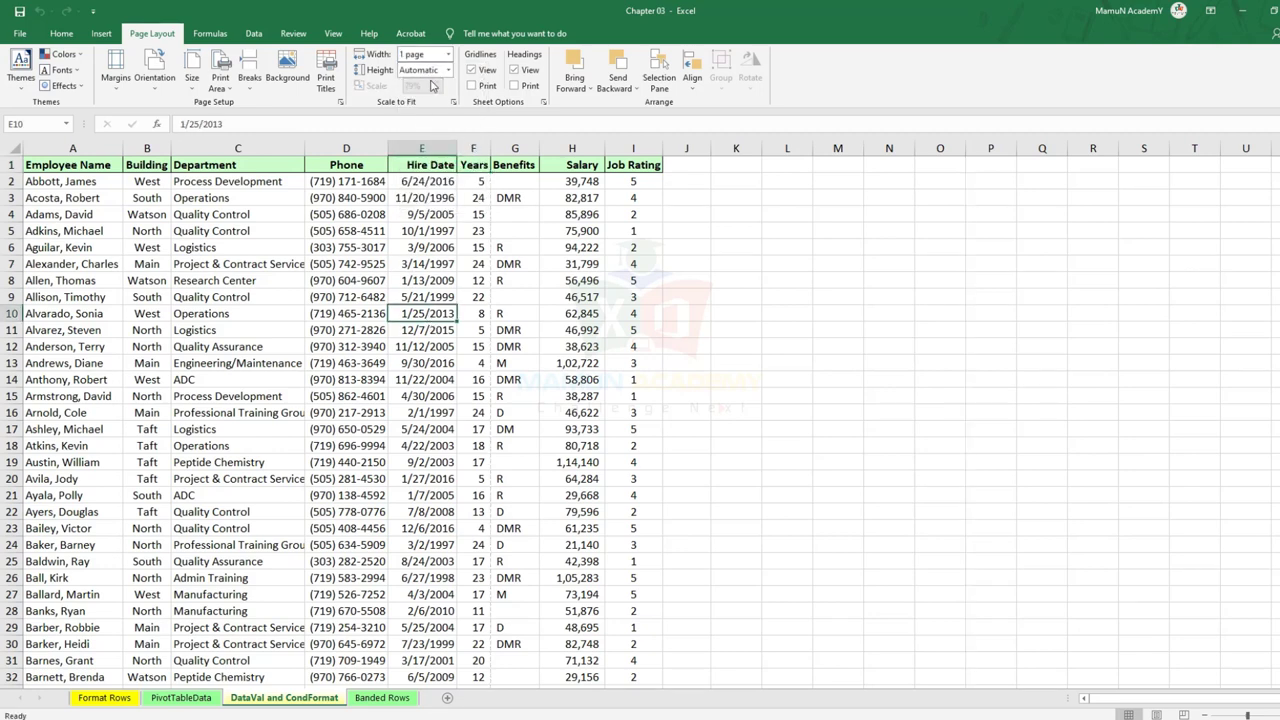
pyautogui.moveTo(110, 166); pyautogui.dragTo(848, 166)
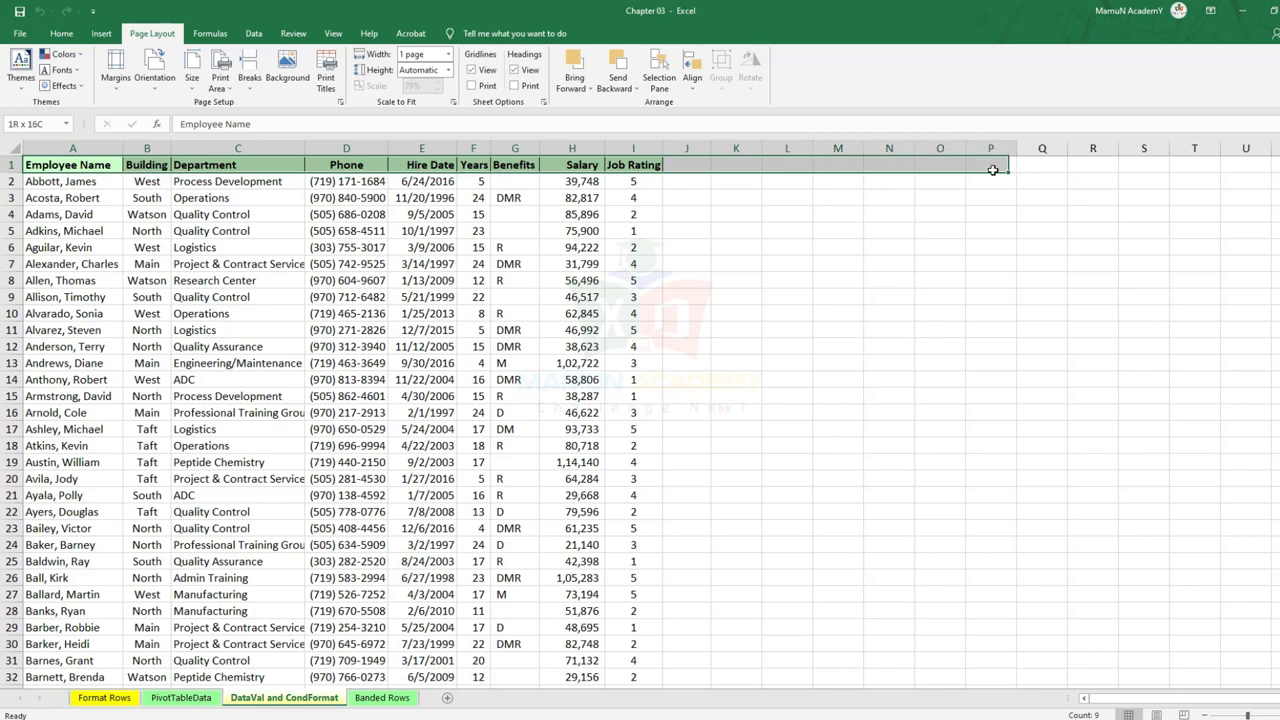
pyautogui.moveTo(848, 166); pyautogui.dragTo(705, 167)
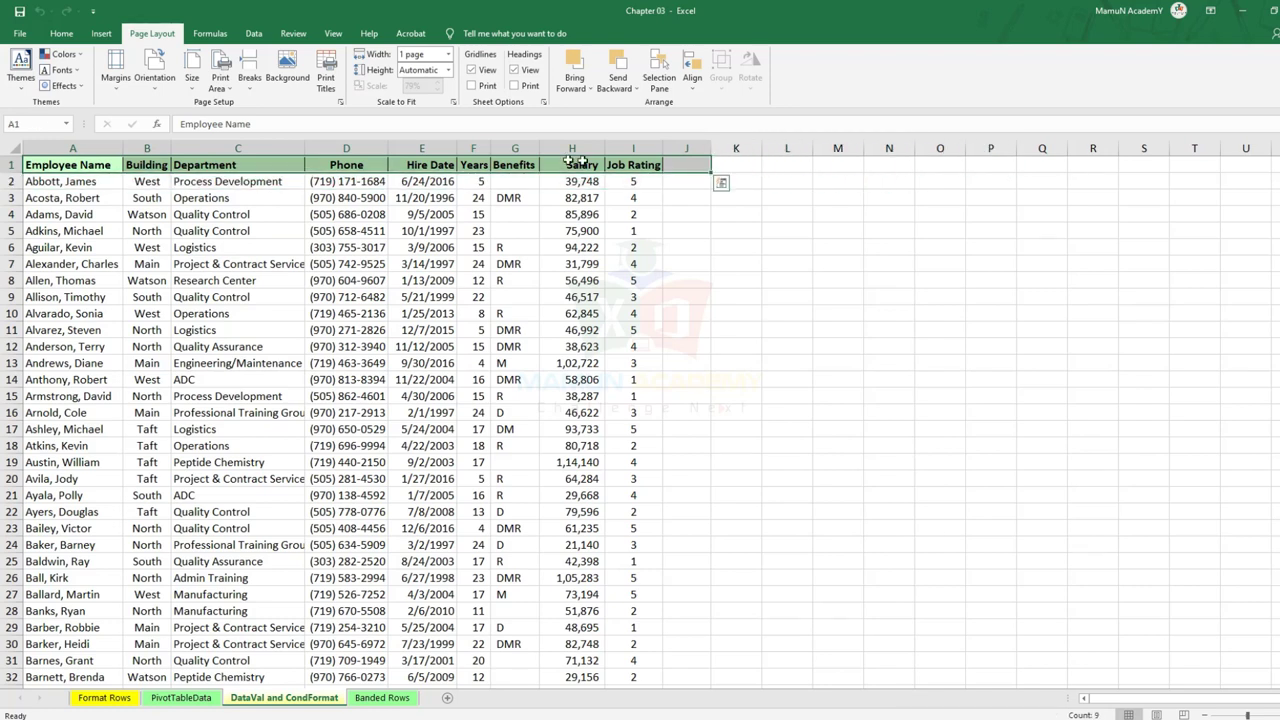
pyautogui.click(423, 231)
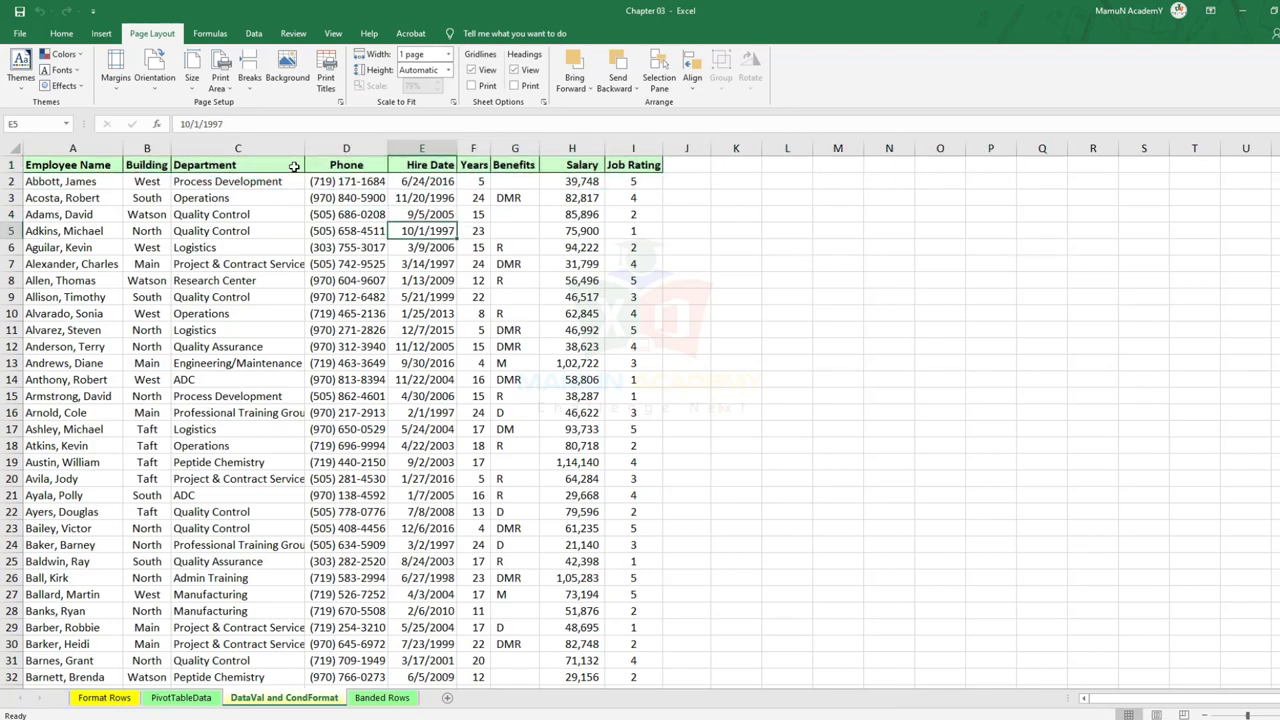
pyautogui.click(346, 148)
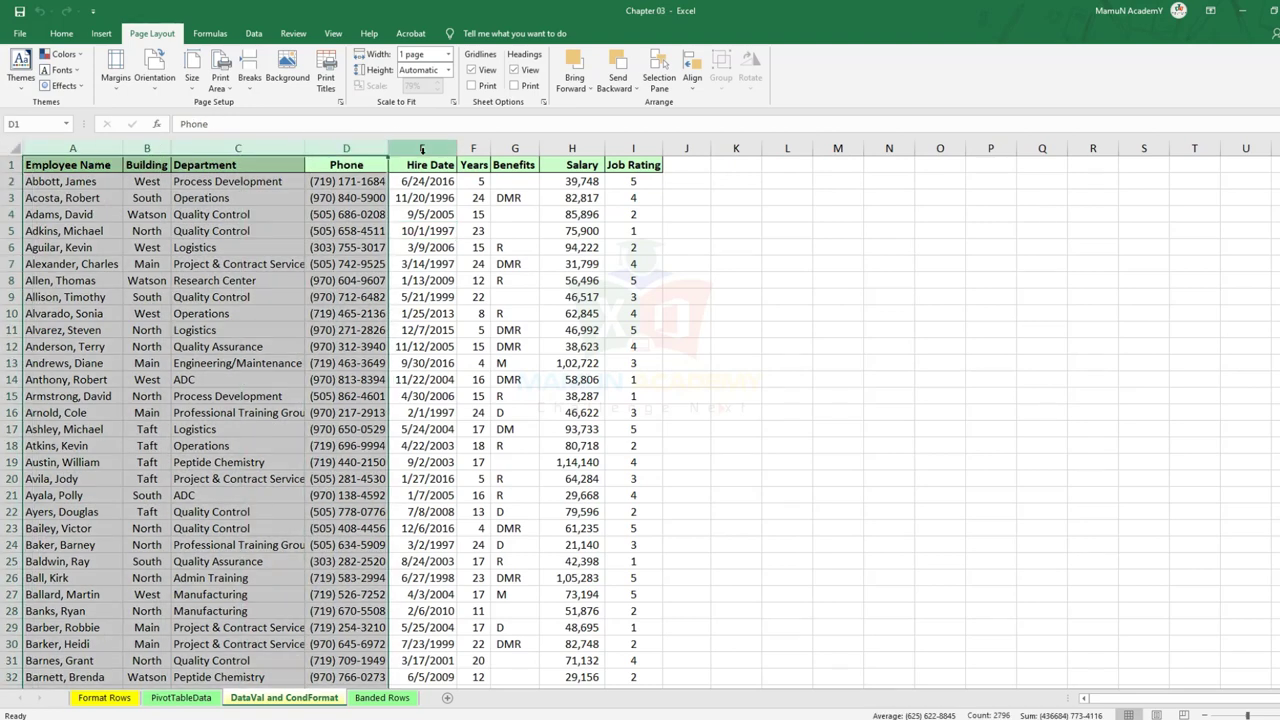
pyautogui.moveTo(421, 148); pyautogui.dragTo(700, 147)
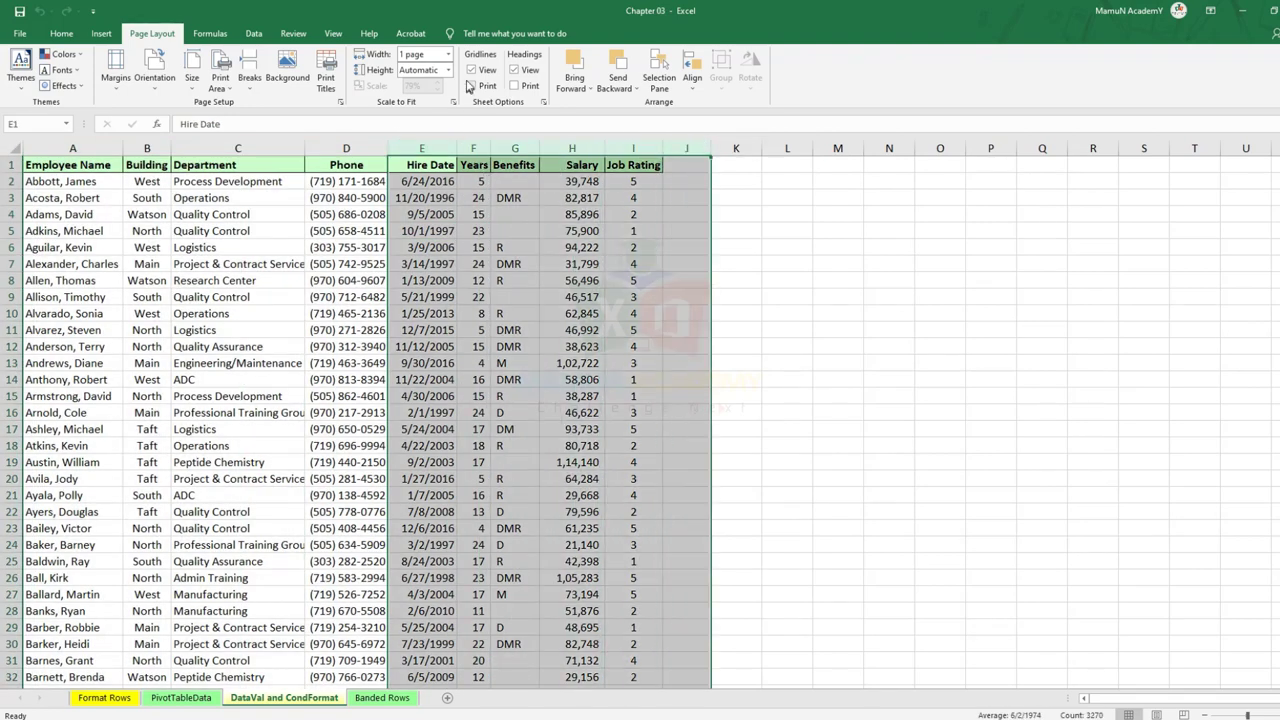
# Confirm the 1-page width in a 12-page preview, then list the page-height choices.
pyautogui.click(448, 54)
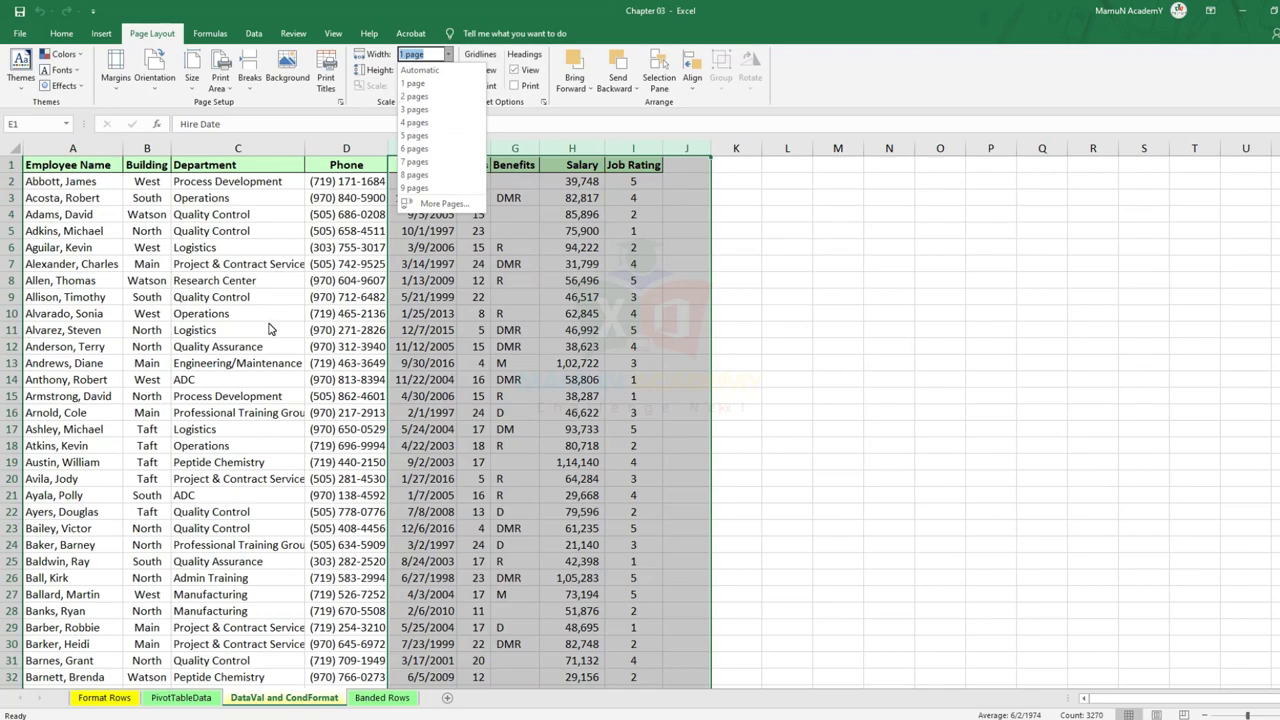
pyautogui.click(397, 313)
pyautogui.hotkey('ctrl', 'p')
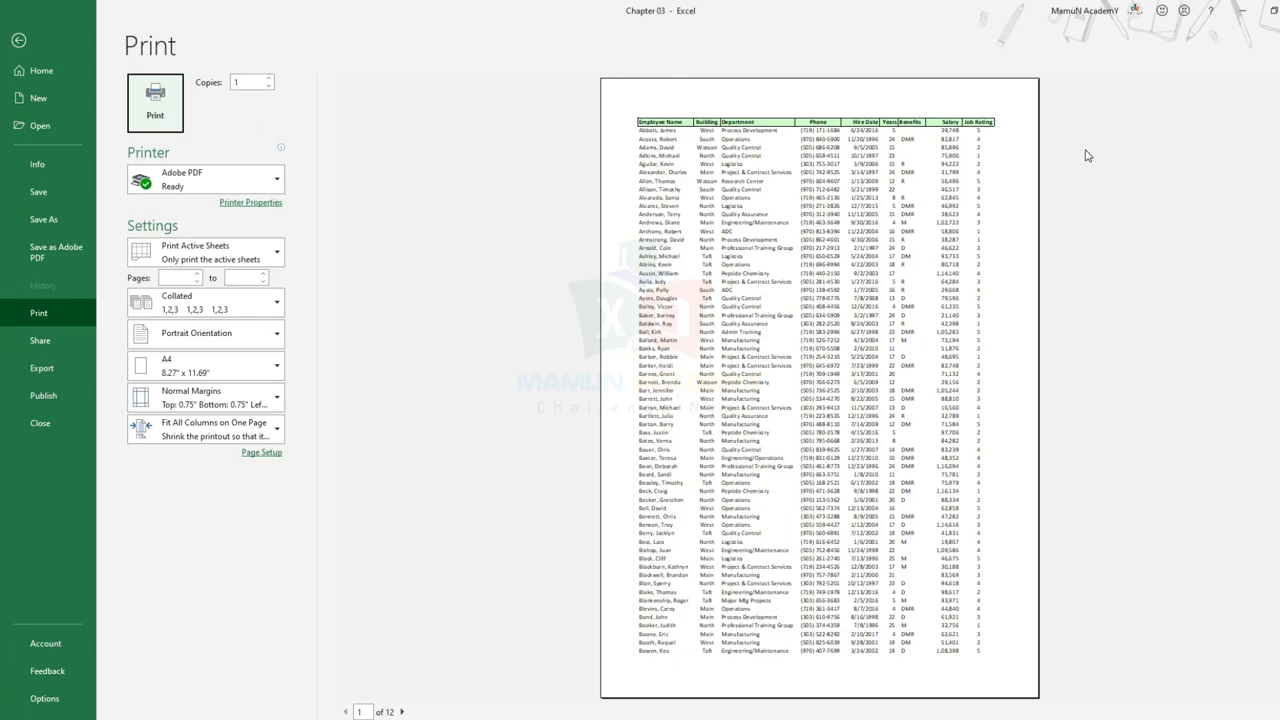
pyautogui.press('Escape')
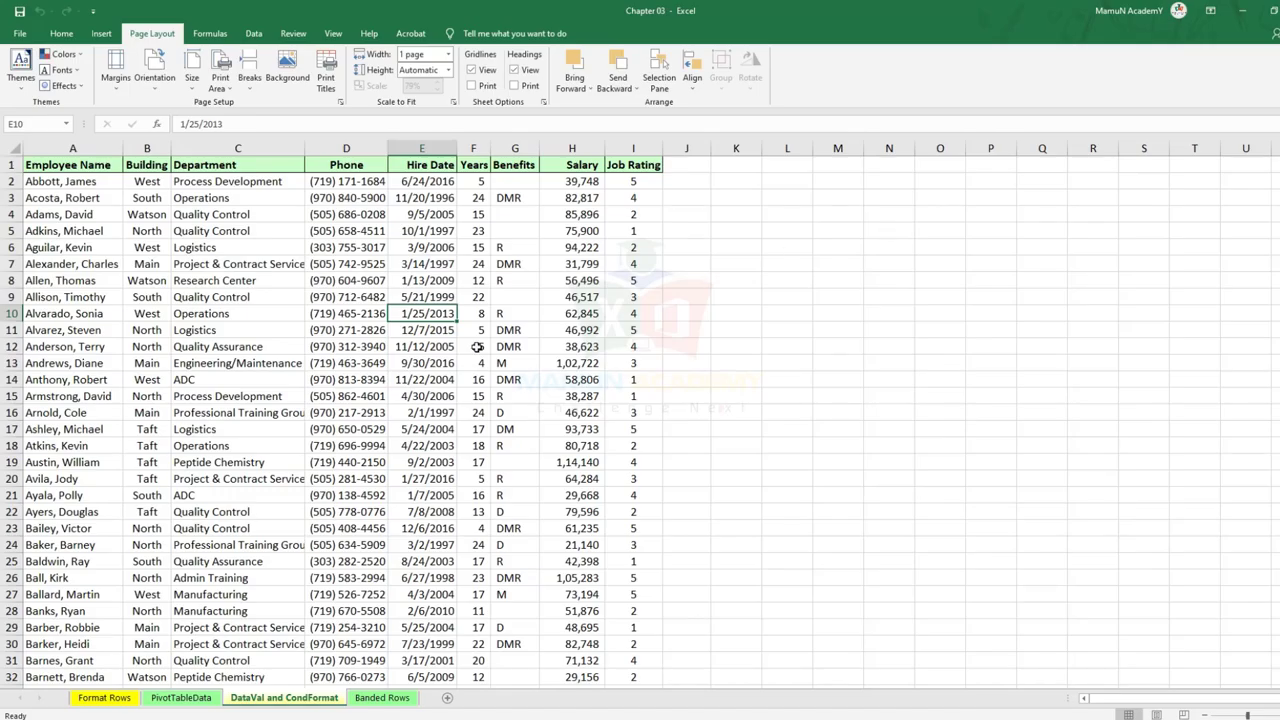
pyautogui.click(378, 363)
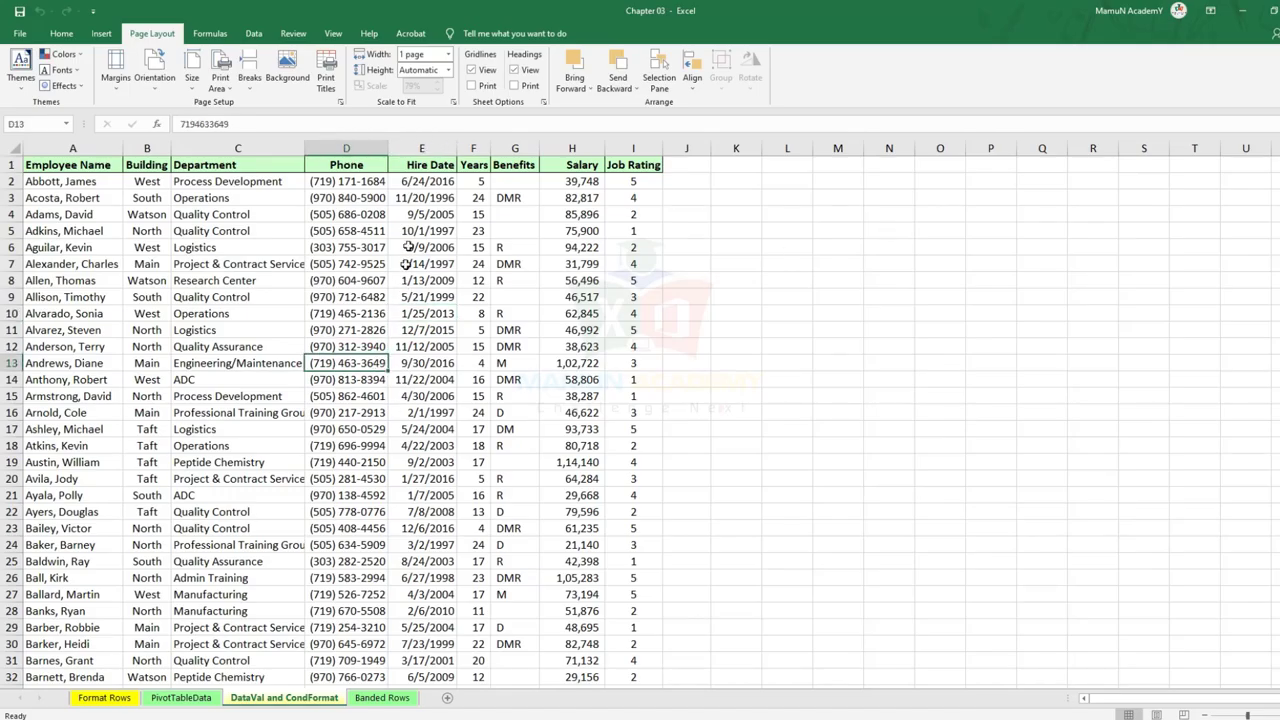
pyautogui.click(449, 71)
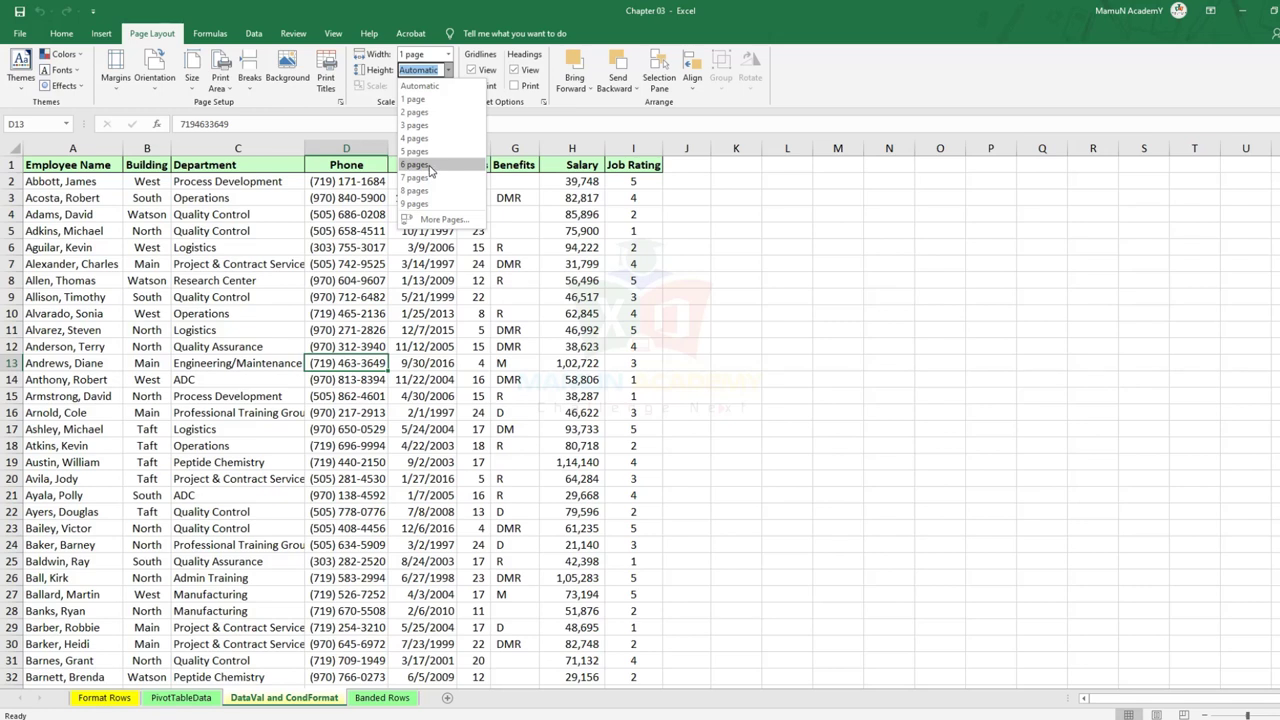
# Set the page height to 6 pages and page through the preview to the last page.
pyautogui.click(430, 165)
pyautogui.click(412, 333)
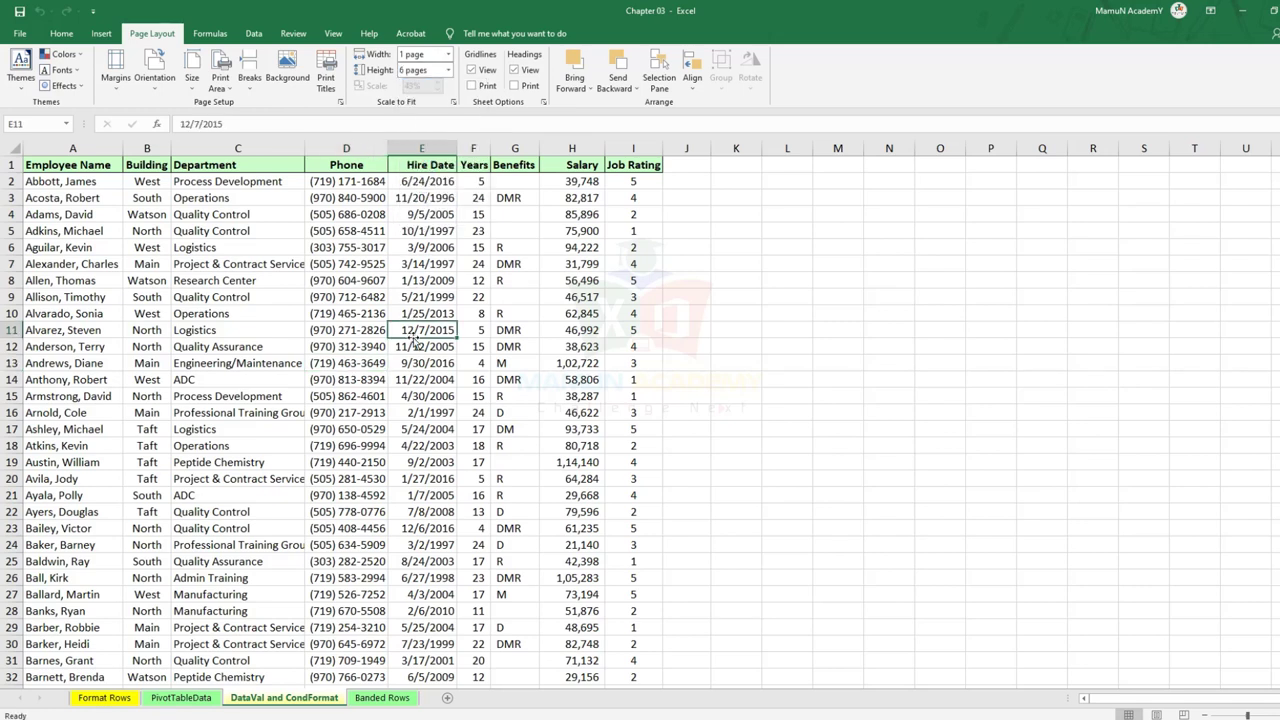
pyautogui.hotkey('ctrl', 'p')
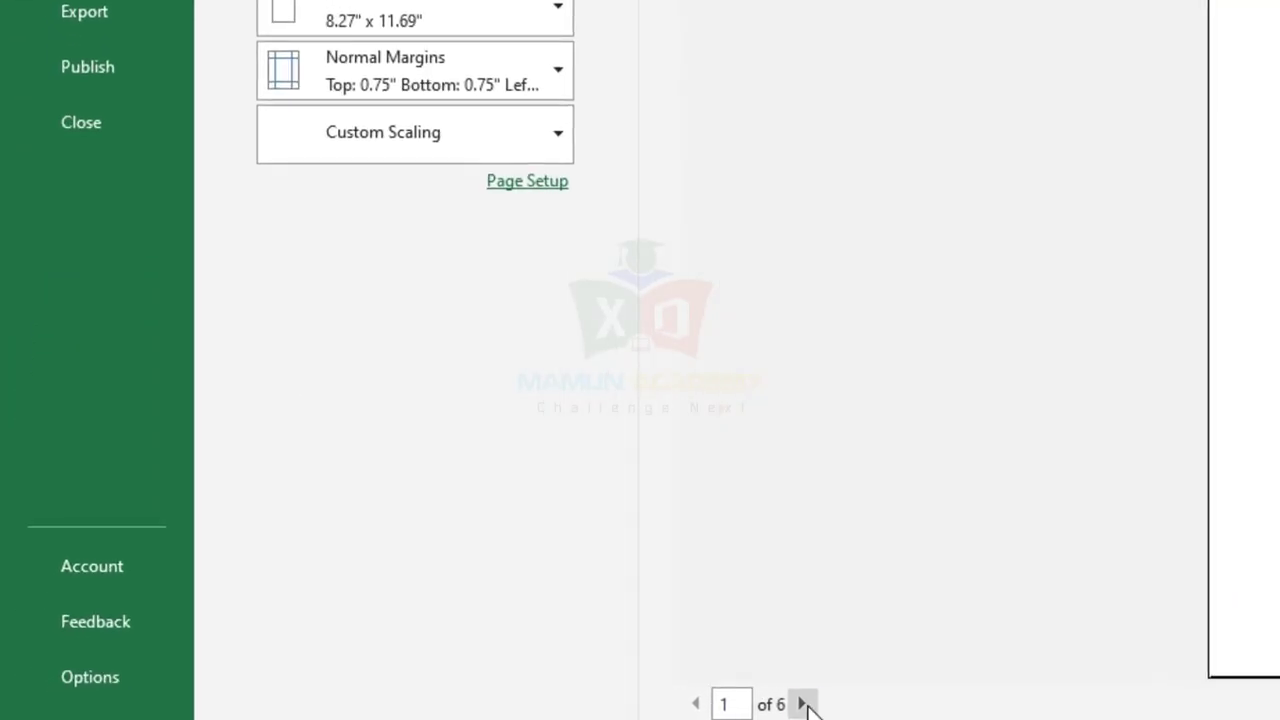
pyautogui.click(720, 706)
pyautogui.click(720, 706)
pyautogui.click(720, 706)
pyautogui.click(785, 705)
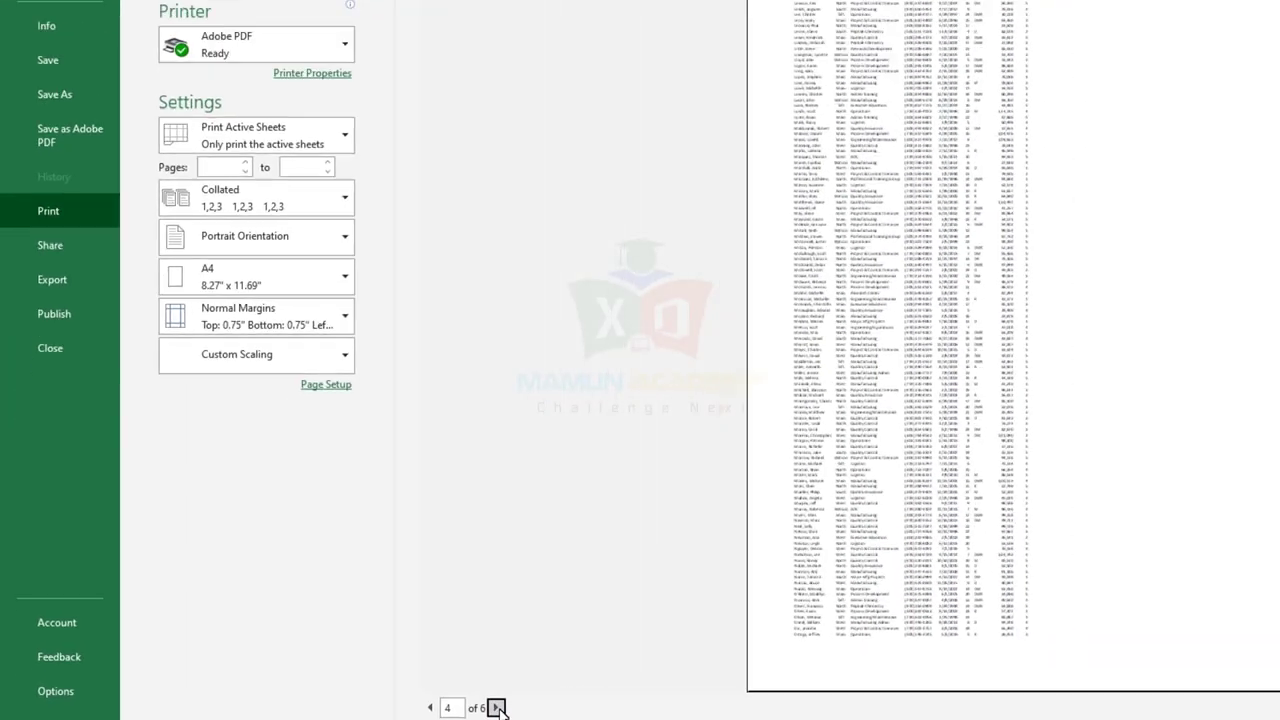
pyautogui.click(785, 705)
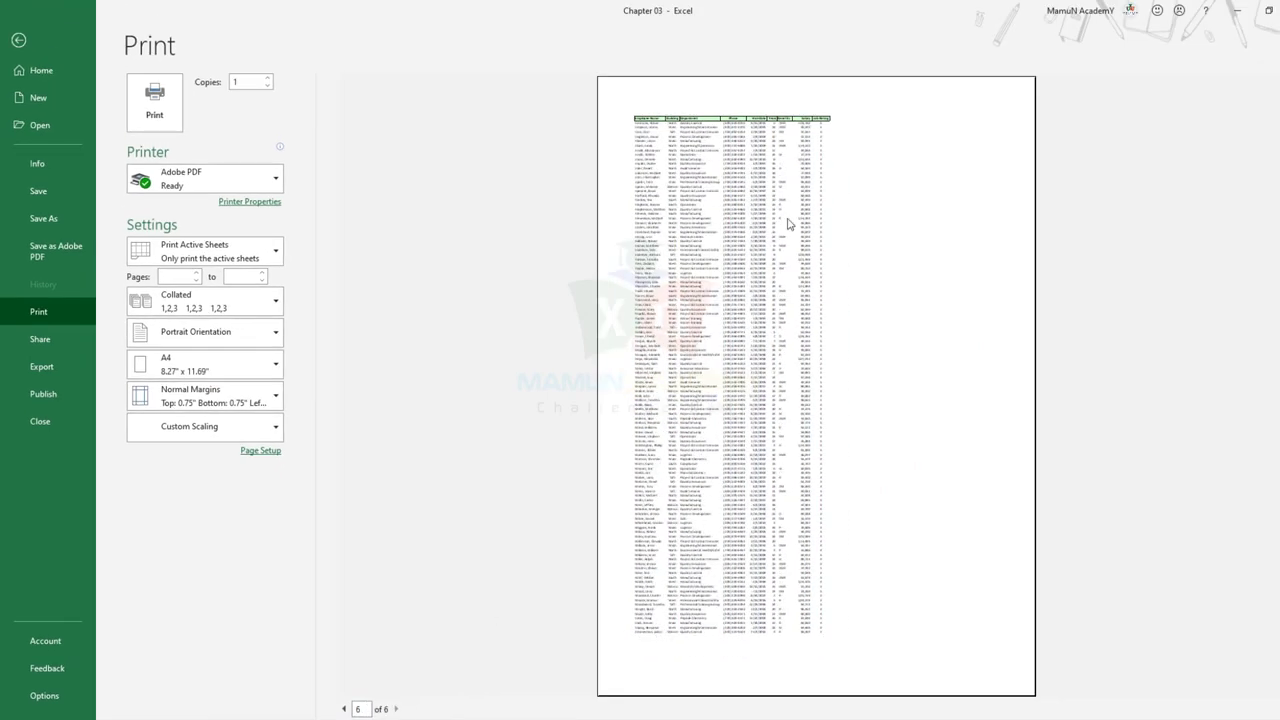
pyautogui.scroll(1, 762, 237)
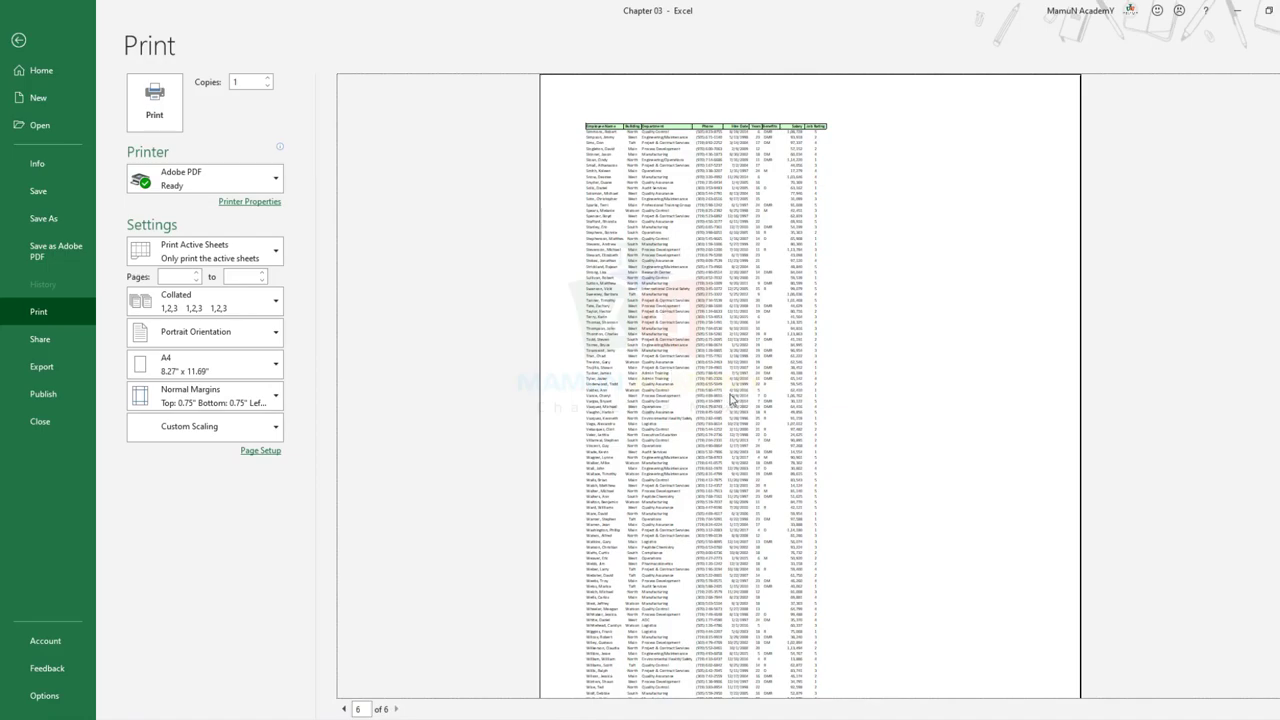
pyautogui.press('Escape')
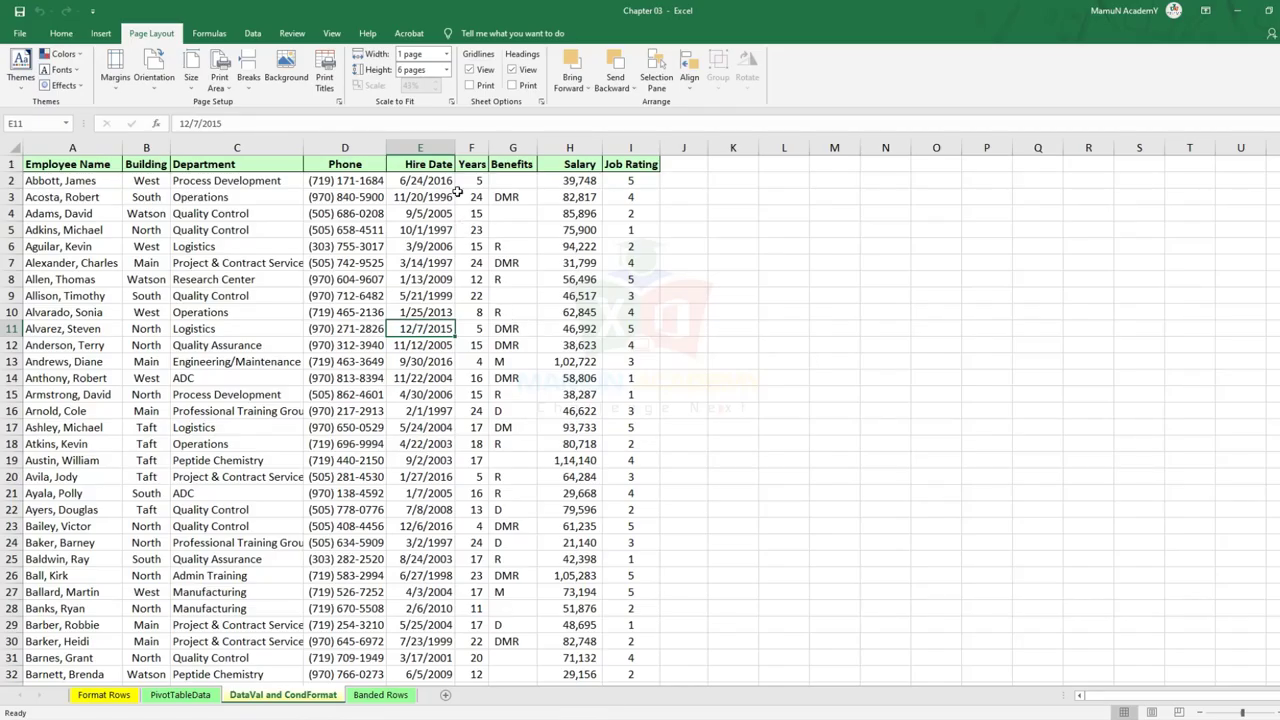
# Click a few sheet cells and check the 6-page-tall print preview again.
pyautogui.click(458, 192)
pyautogui.click(402, 246)
pyautogui.click(446, 322)
pyautogui.click(615, 258)
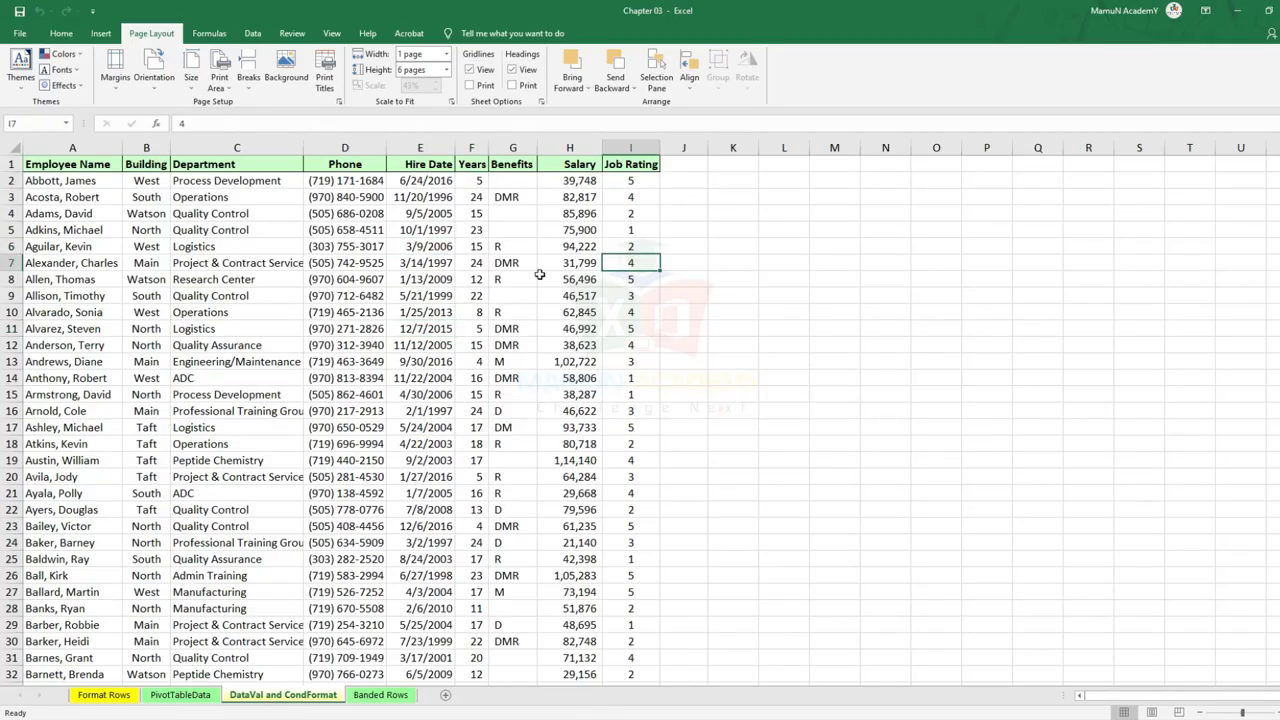
pyautogui.hotkey('ctrl', 'p')
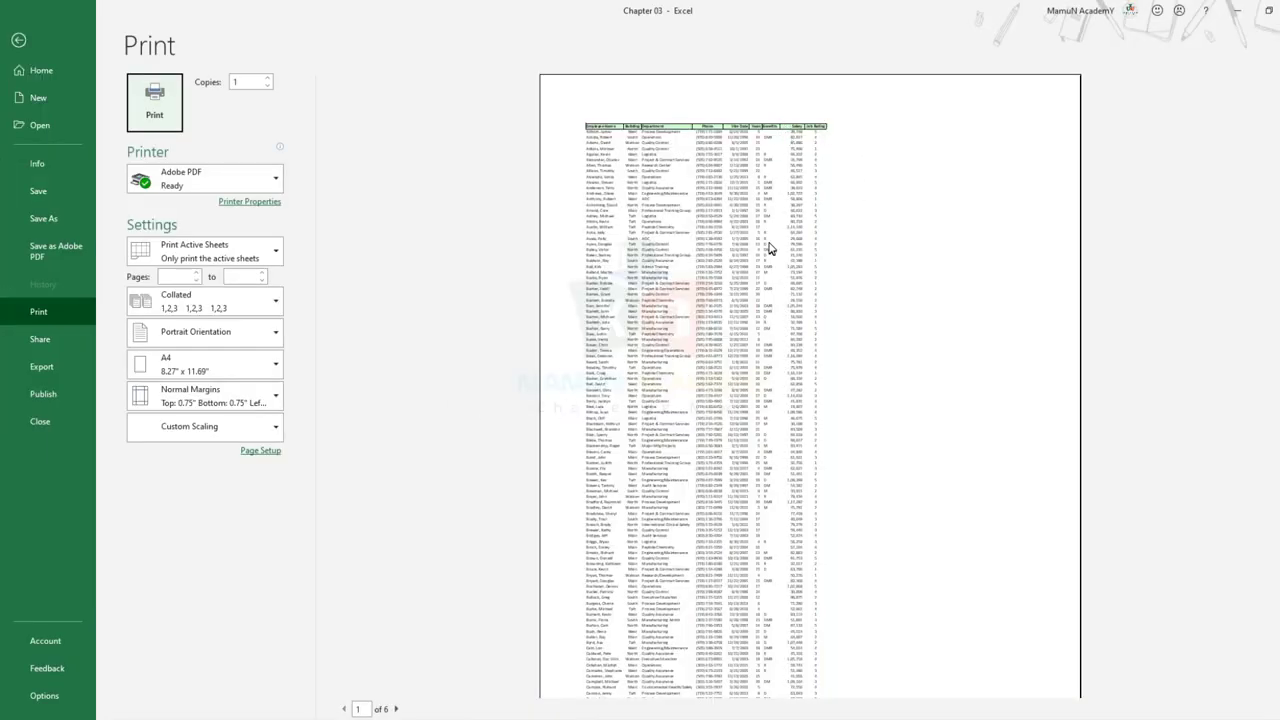
pyautogui.press('Escape')
# Change the page height to 8 pages and check the print preview.
pyautogui.click(447, 70)
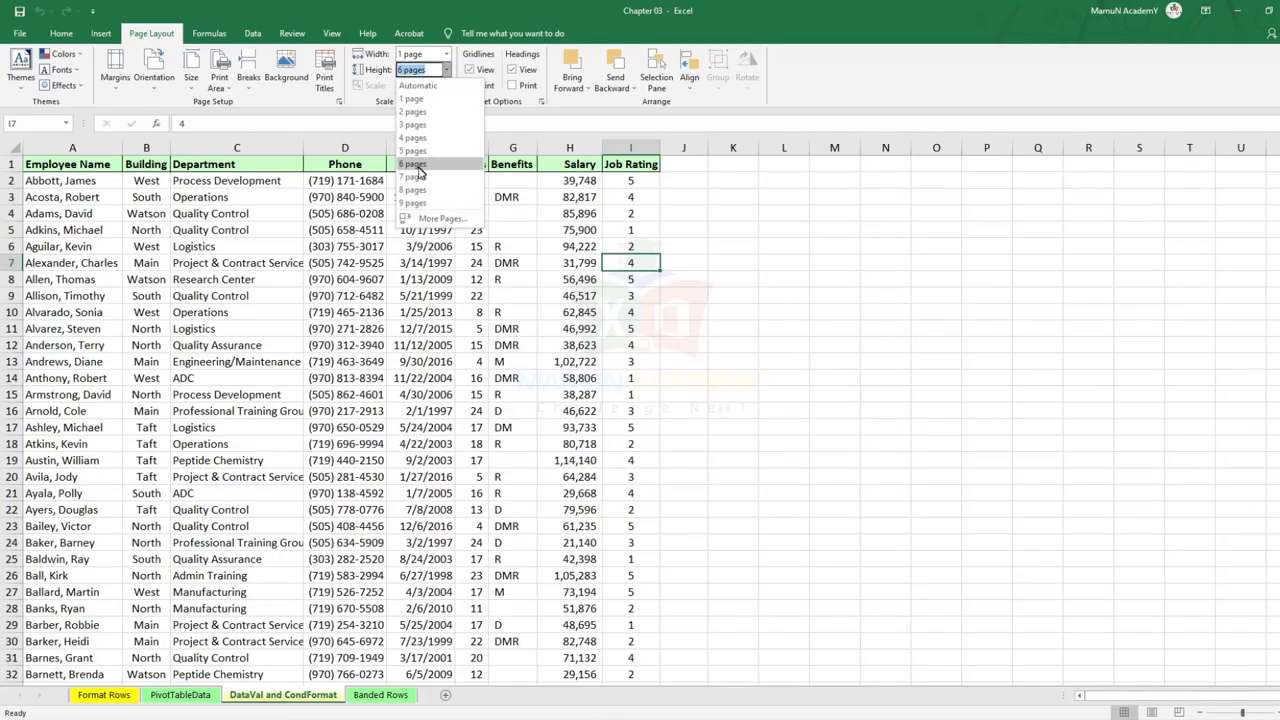
pyautogui.click(427, 210)
pyautogui.click(424, 248)
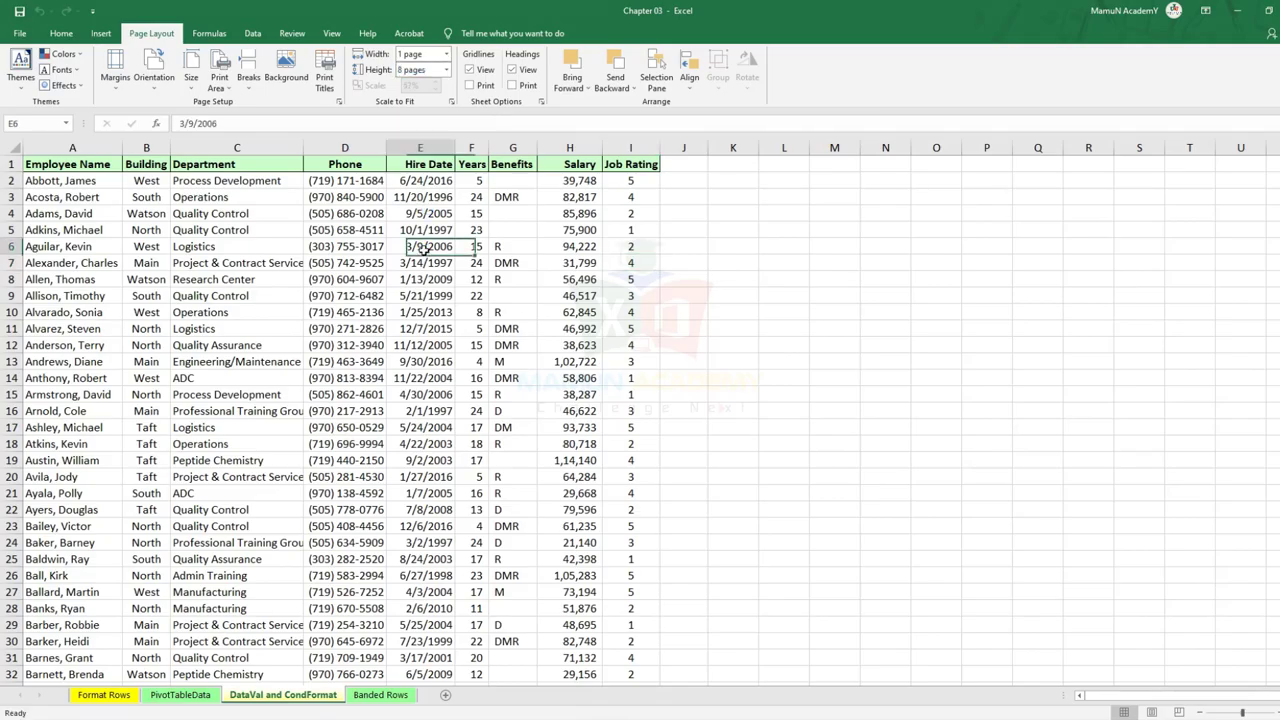
pyautogui.hotkey('ctrl', 'p')
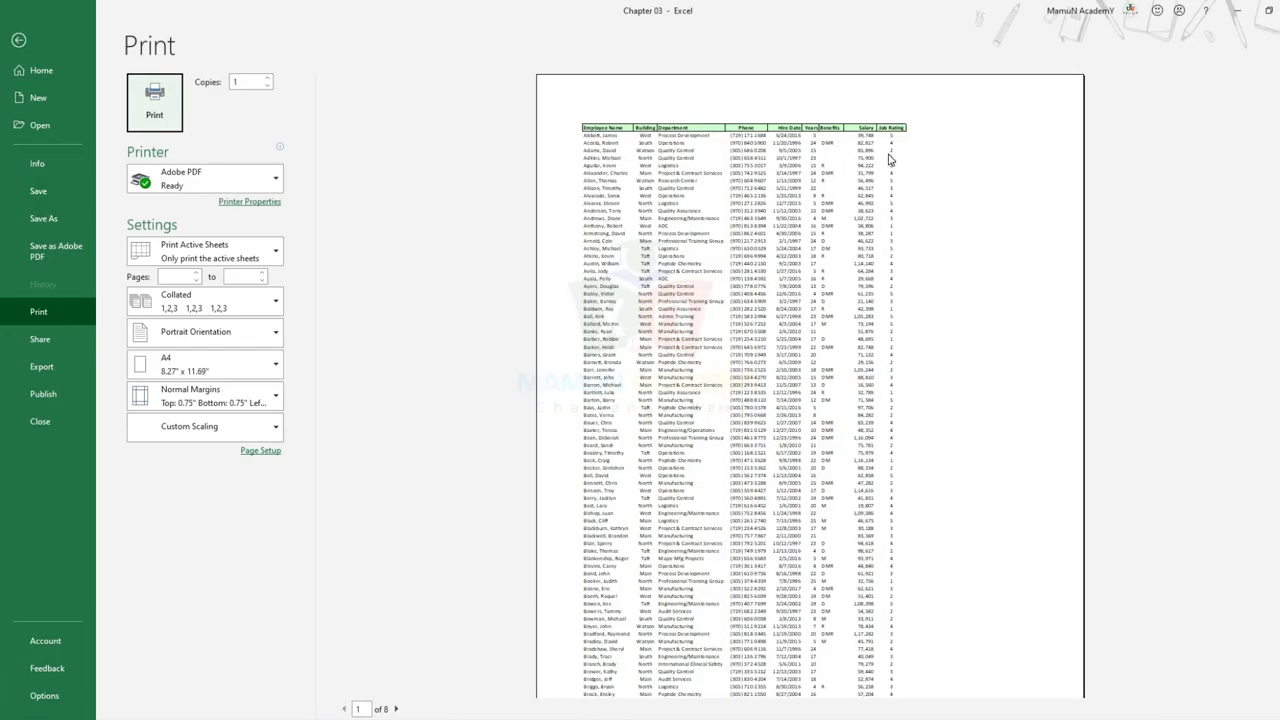
pyautogui.press('Escape')
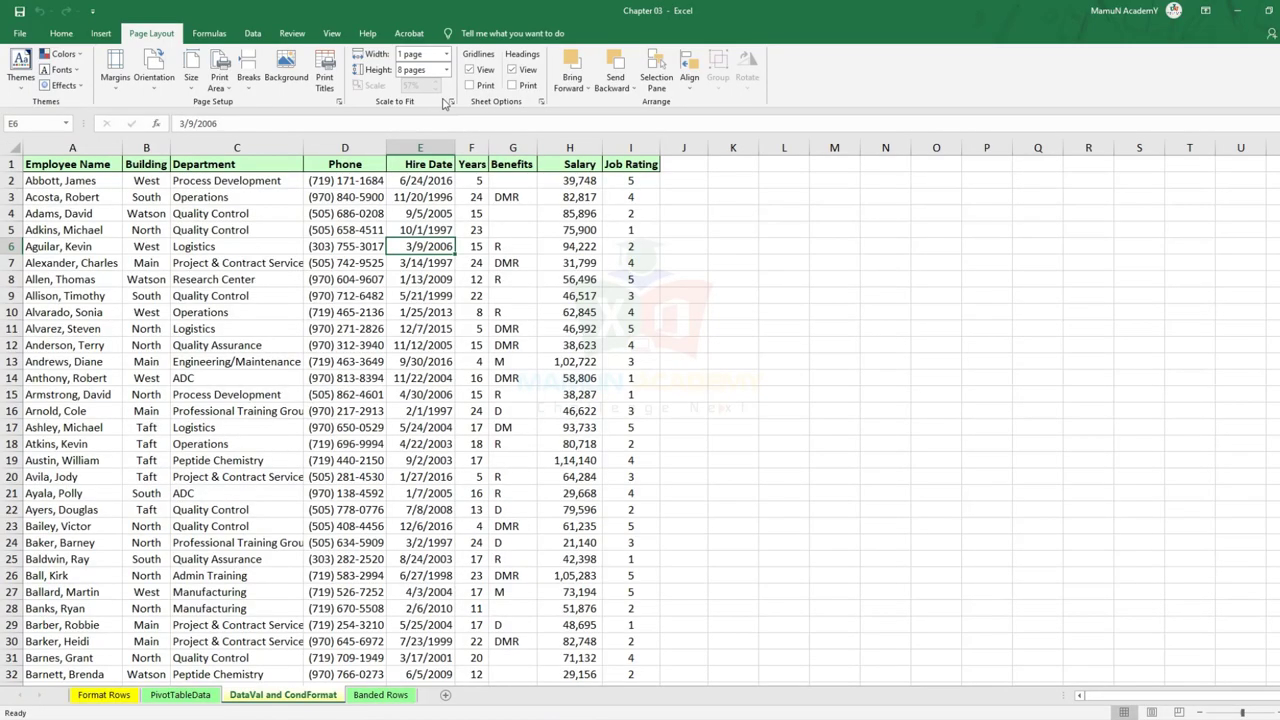
# Open the full Page Setup from the height list's More Pages, then cancel.
pyautogui.click(438, 71)
pyautogui.click(446, 70)
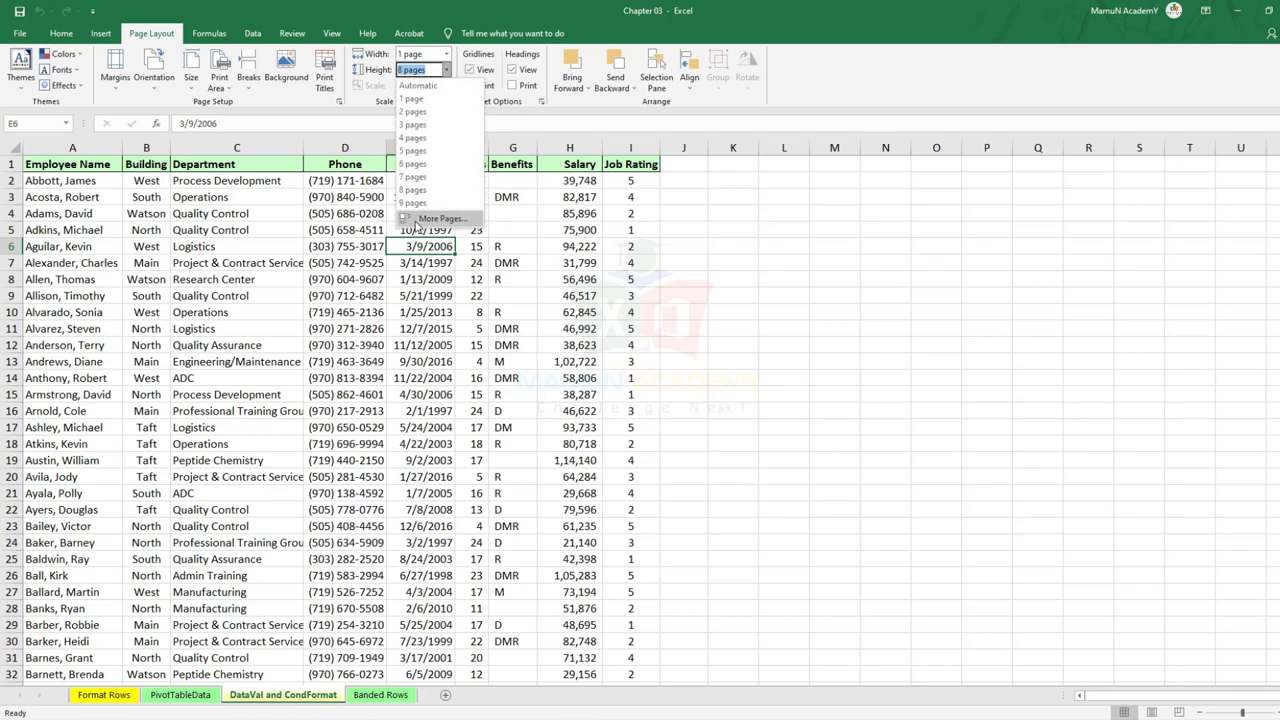
pyautogui.click(438, 219)
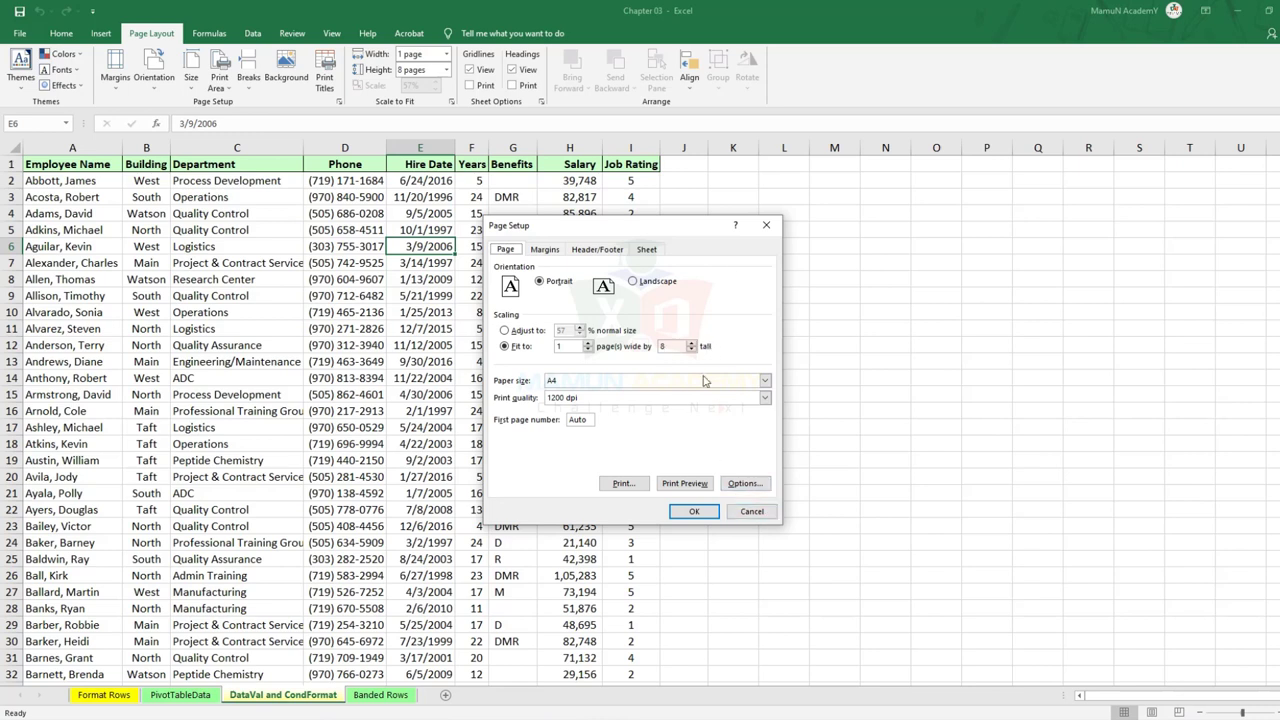
pyautogui.click(752, 512)
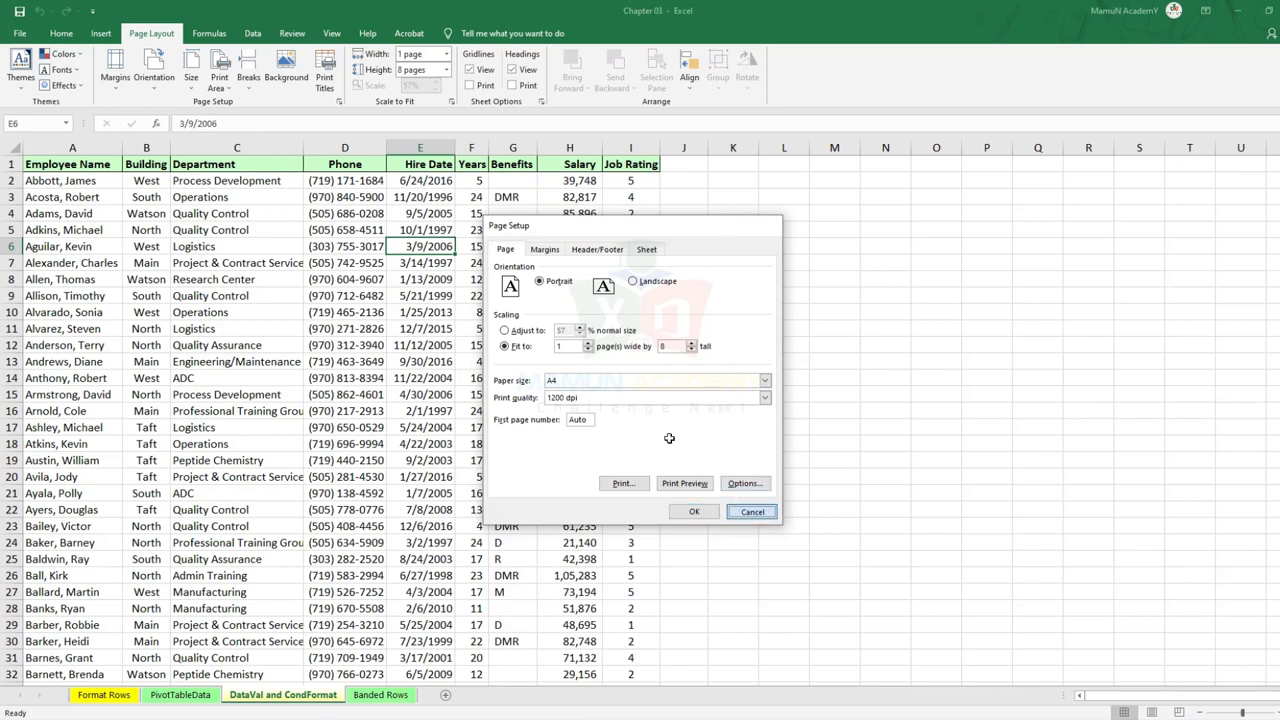
# Set the page height back to Automatic and scroll through the 12-page preview.
pyautogui.click(447, 70)
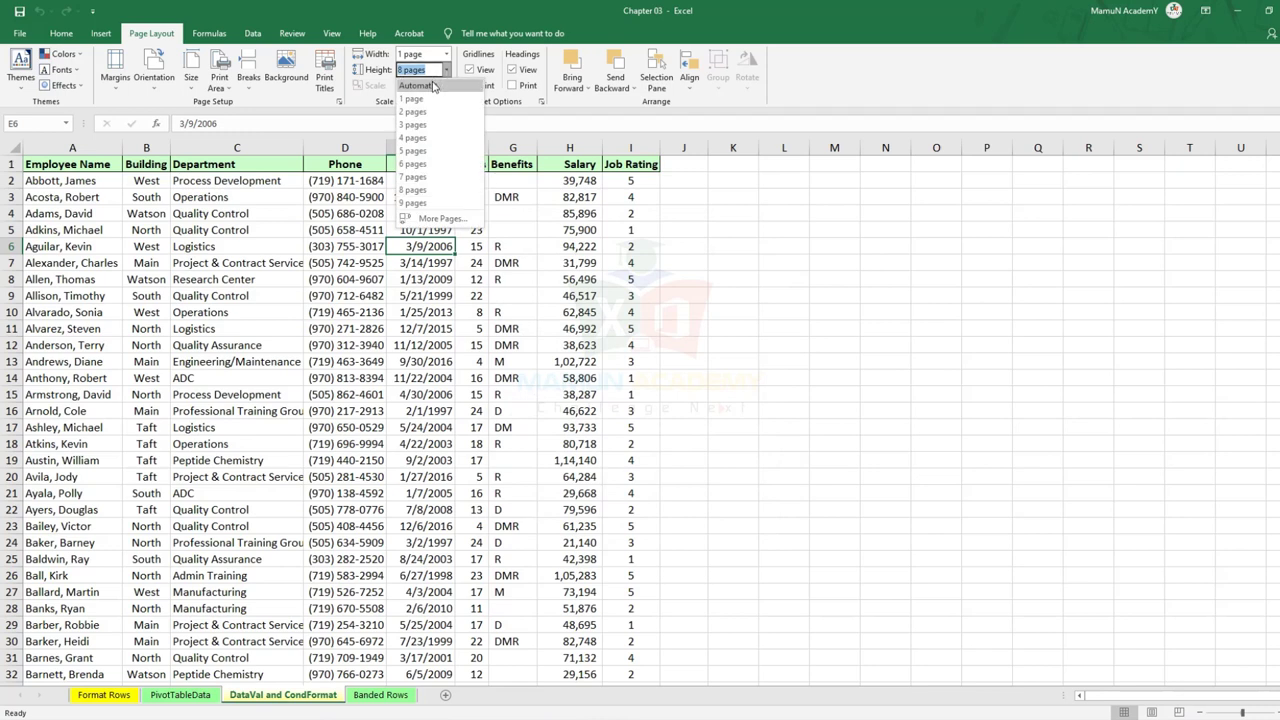
pyautogui.click(436, 84)
pyautogui.click(410, 297)
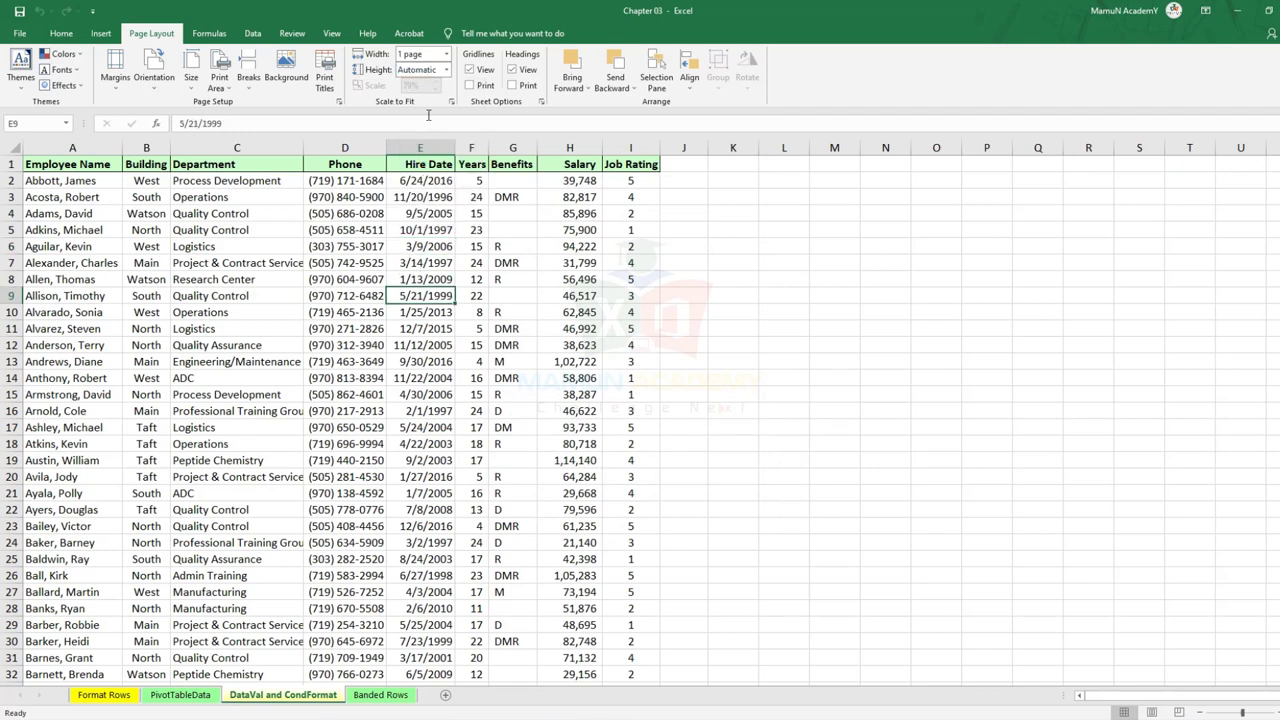
pyautogui.hotkey('ctrl', 'p')
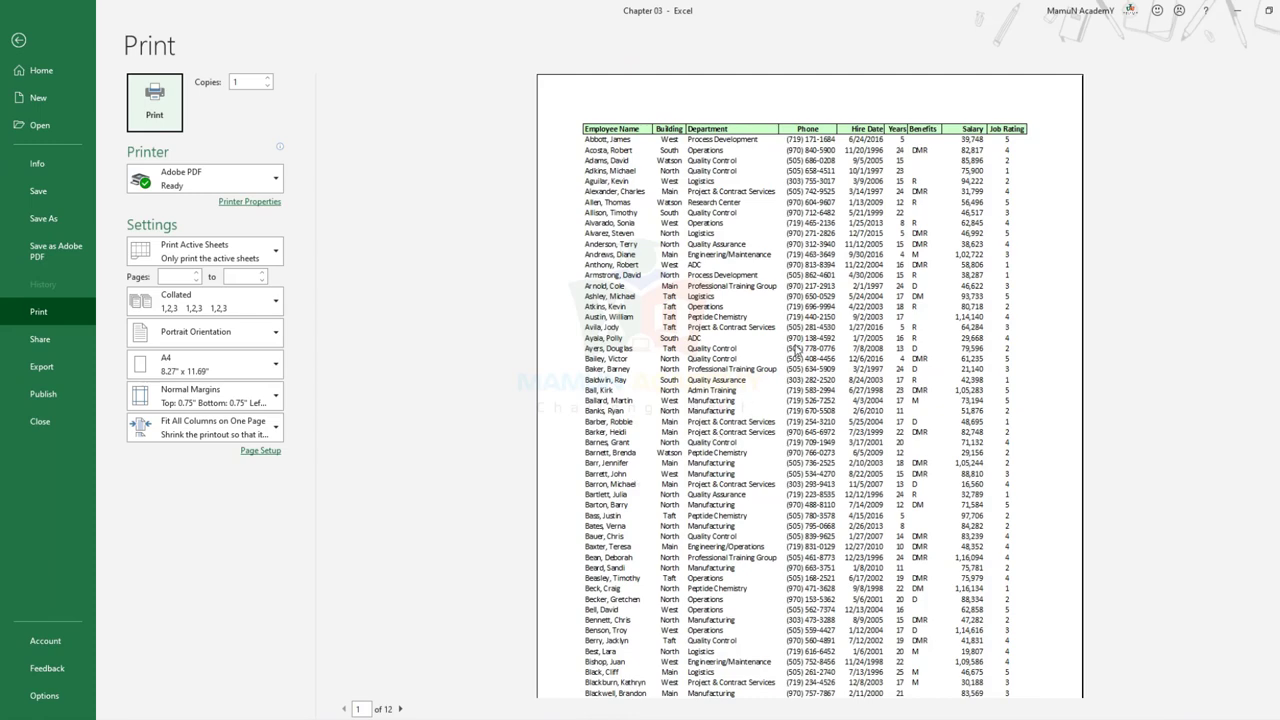
pyautogui.scroll(-1, 797, 349)
pyautogui.scroll(-3, 797, 348)
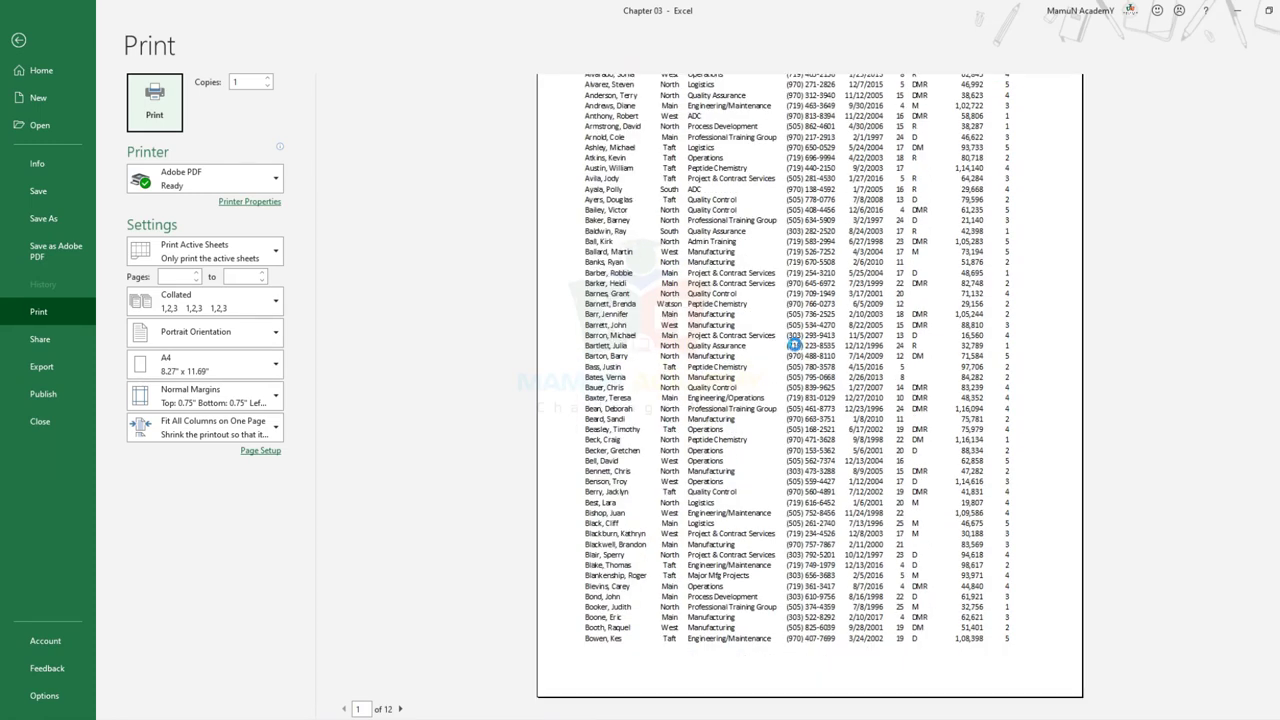
pyautogui.scroll(1, 794, 345)
pyautogui.scroll(3, 794, 345)
pyautogui.press('Escape')
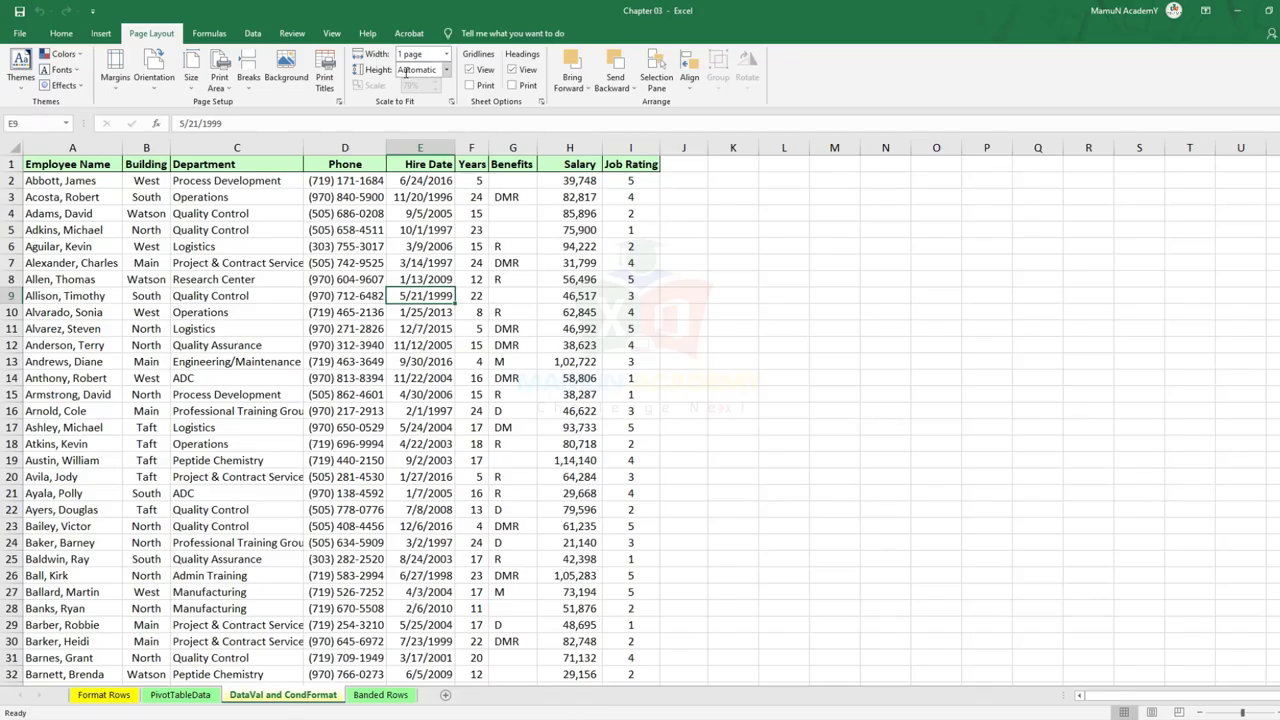
# Set the page width back to Automatic, keeping height at Automatic.
pyautogui.click(446, 69)
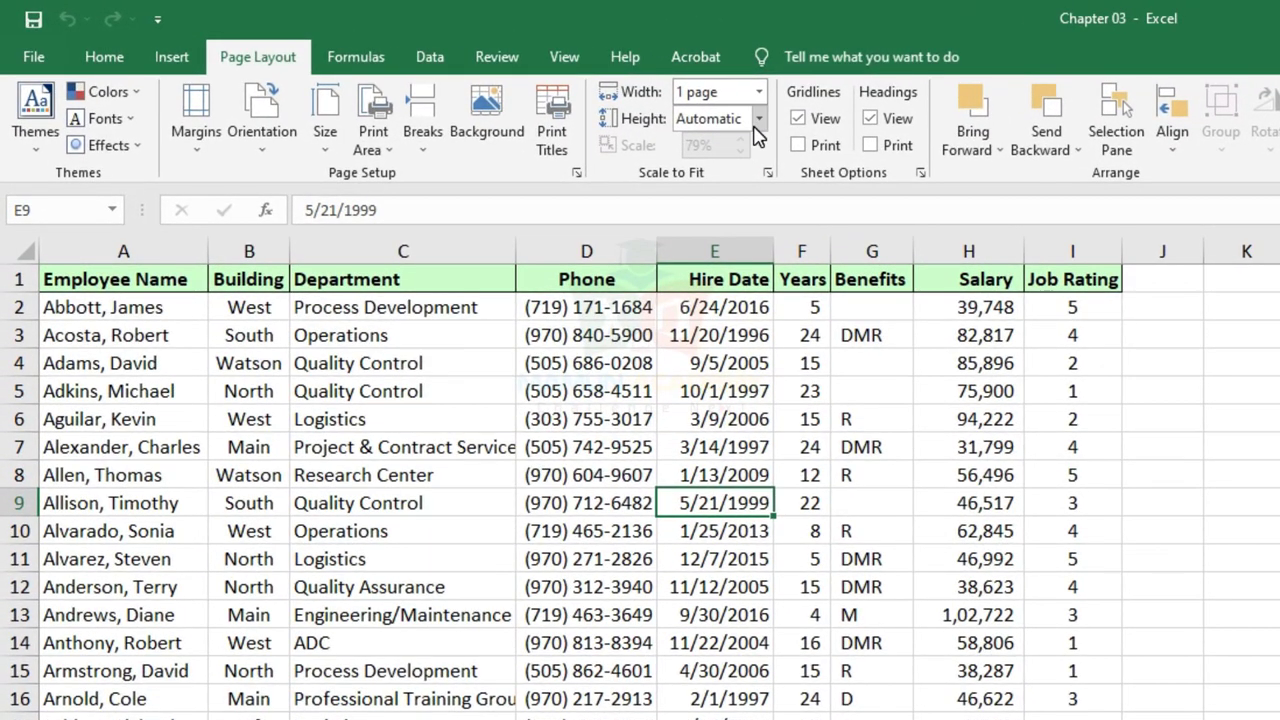
pyautogui.click(757, 118)
pyautogui.click(758, 91)
pyautogui.click(710, 118)
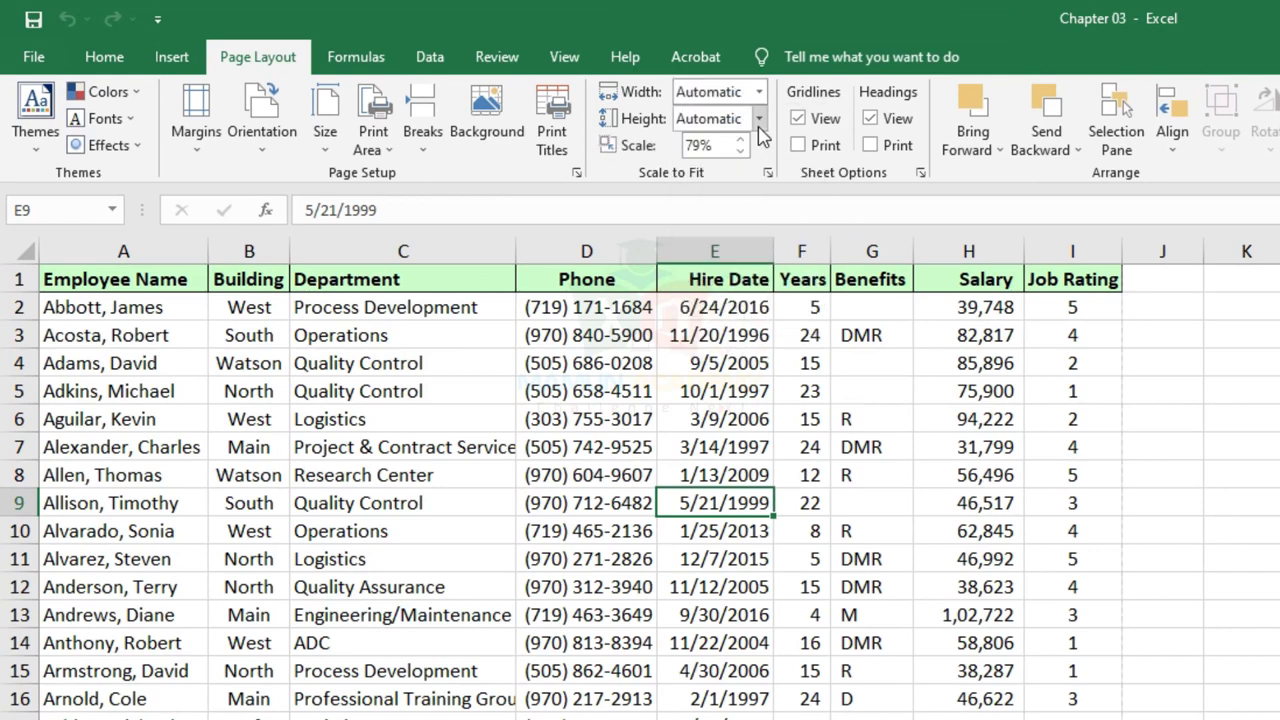
pyautogui.click(758, 118)
pyautogui.click(735, 148)
pyautogui.press('Up')
pyautogui.press('Up')
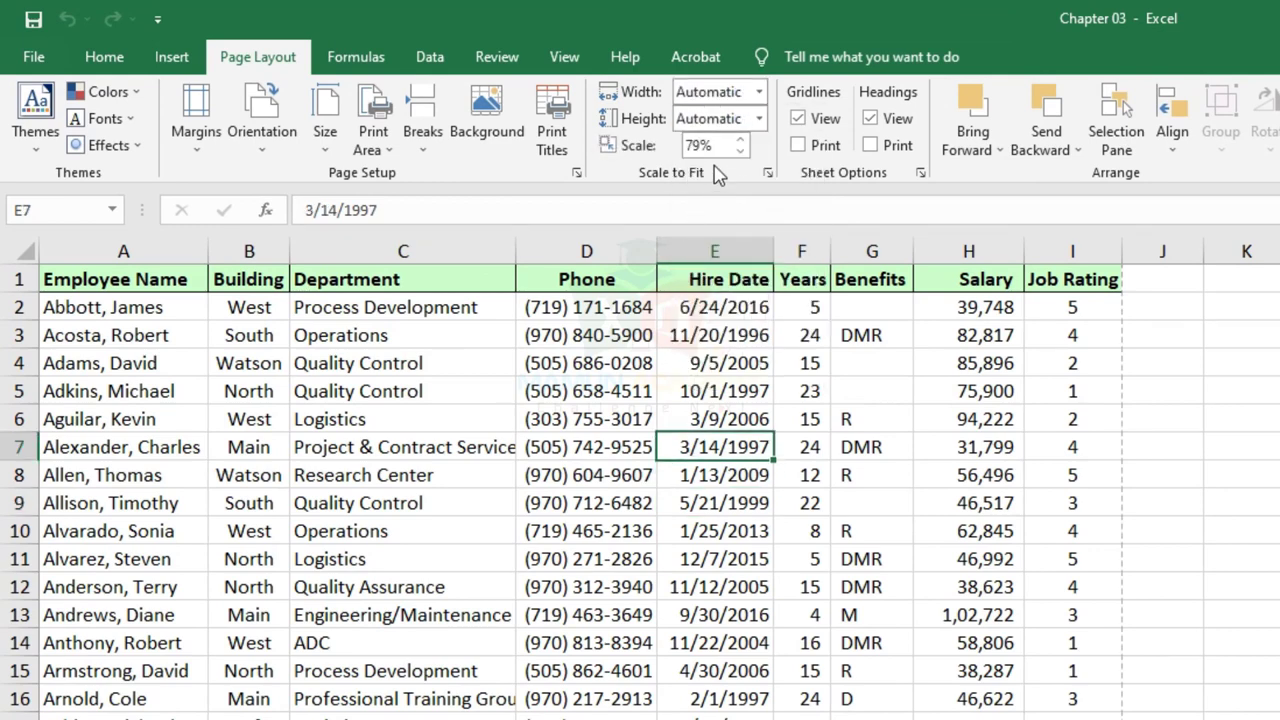
# Set the print scale to 100%.
pyautogui.click(718, 140)
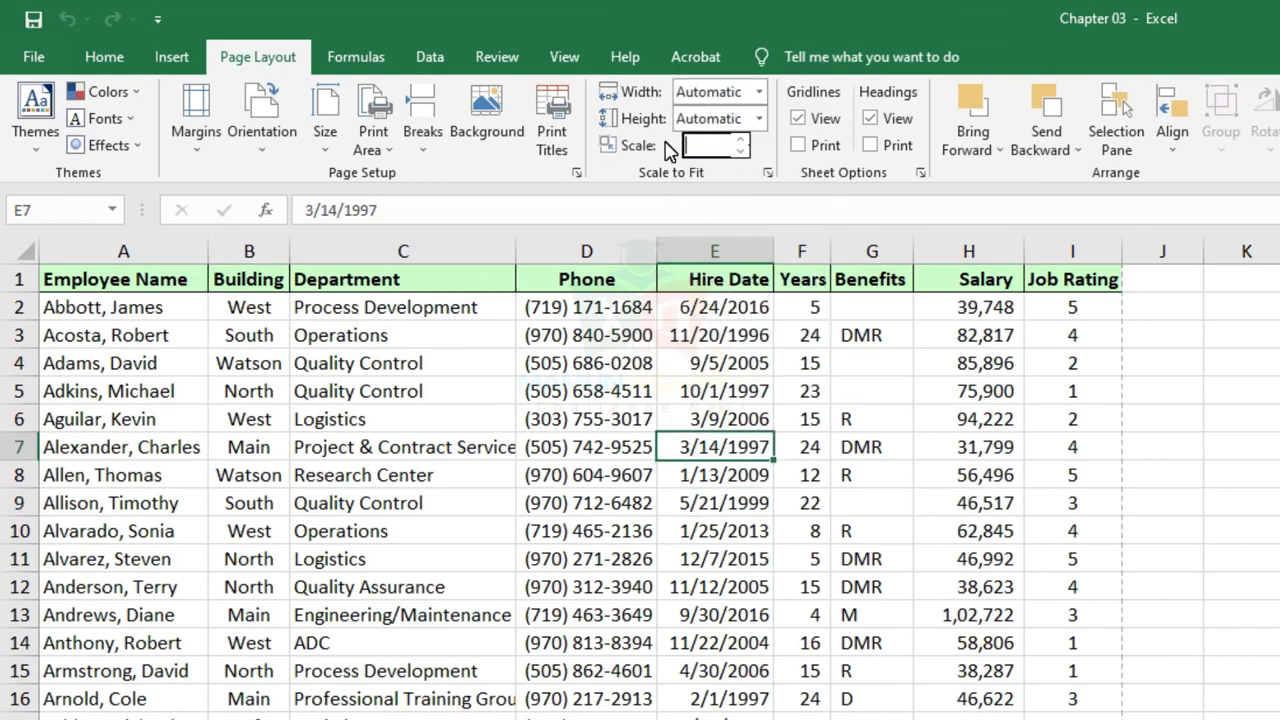
pyautogui.write('100')
pyautogui.press('Return')
pyautogui.click(531, 500)
# Look over the margin and orientation presets unchanged, then preview the 28-page printout.
pyautogui.click(197, 150)
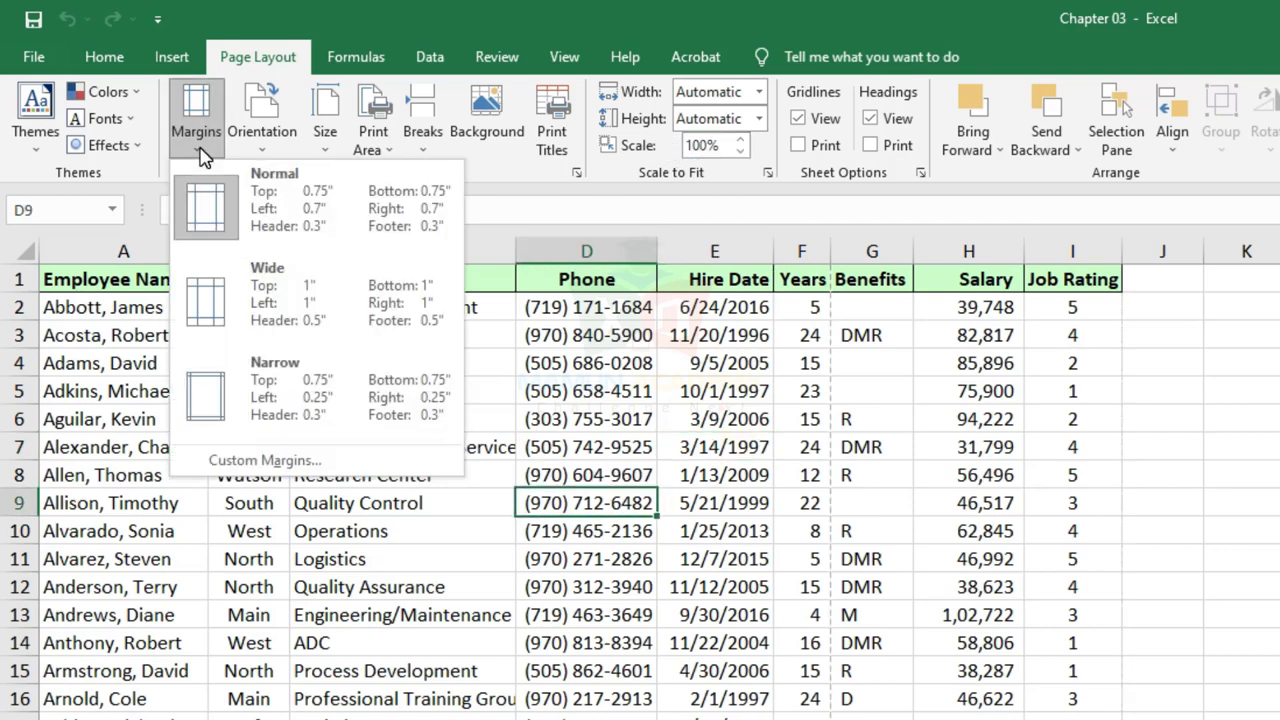
pyautogui.click(262, 145)
pyautogui.click(587, 627)
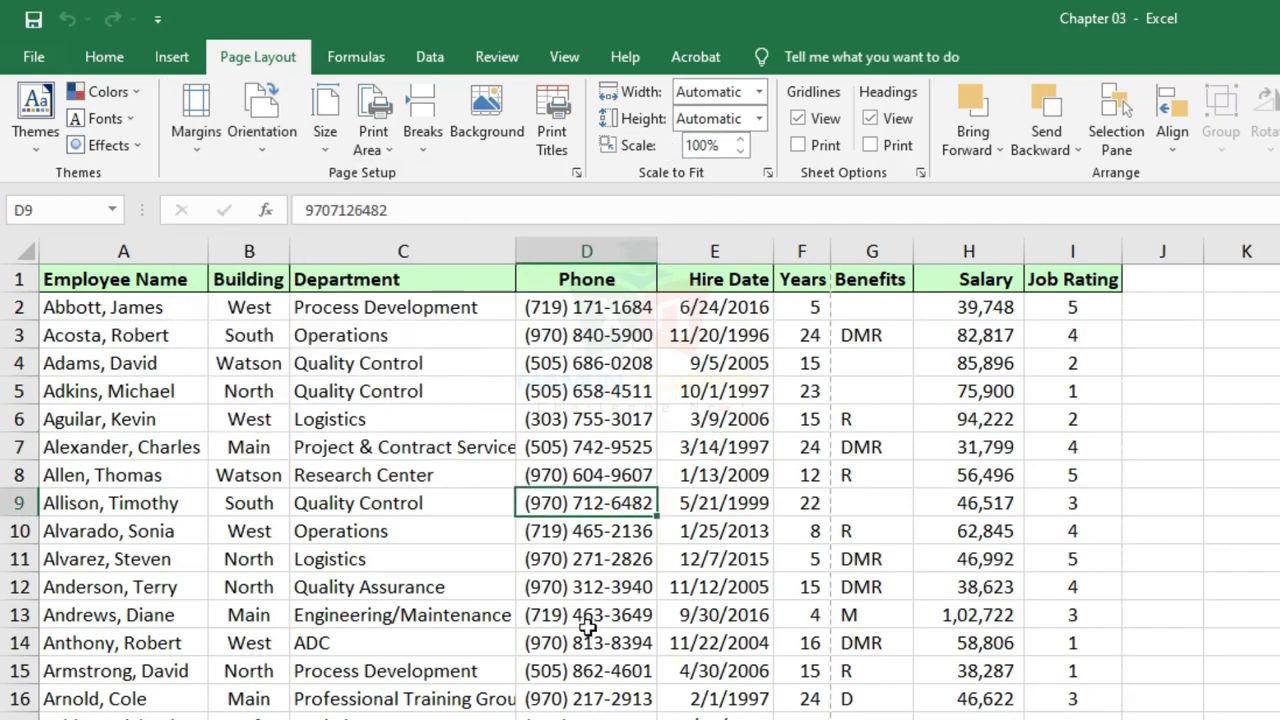
pyautogui.hotkey('ctrl', 'p')
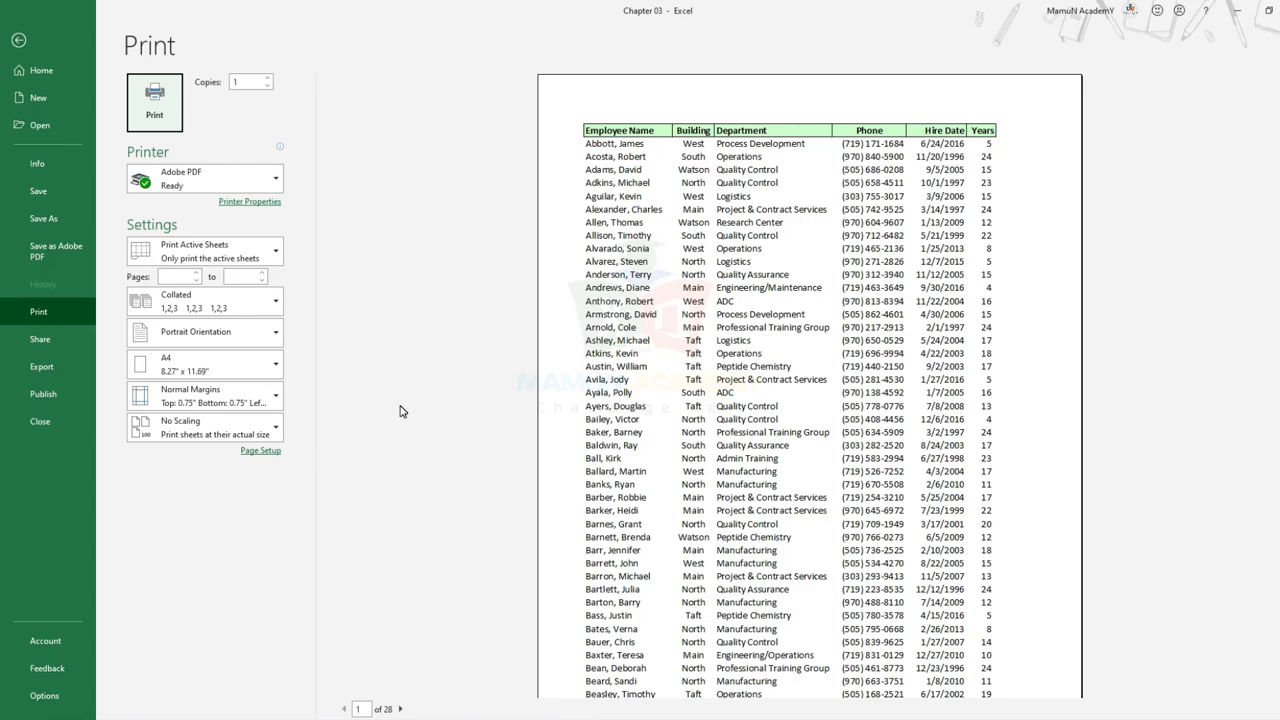
pyautogui.press('Escape')
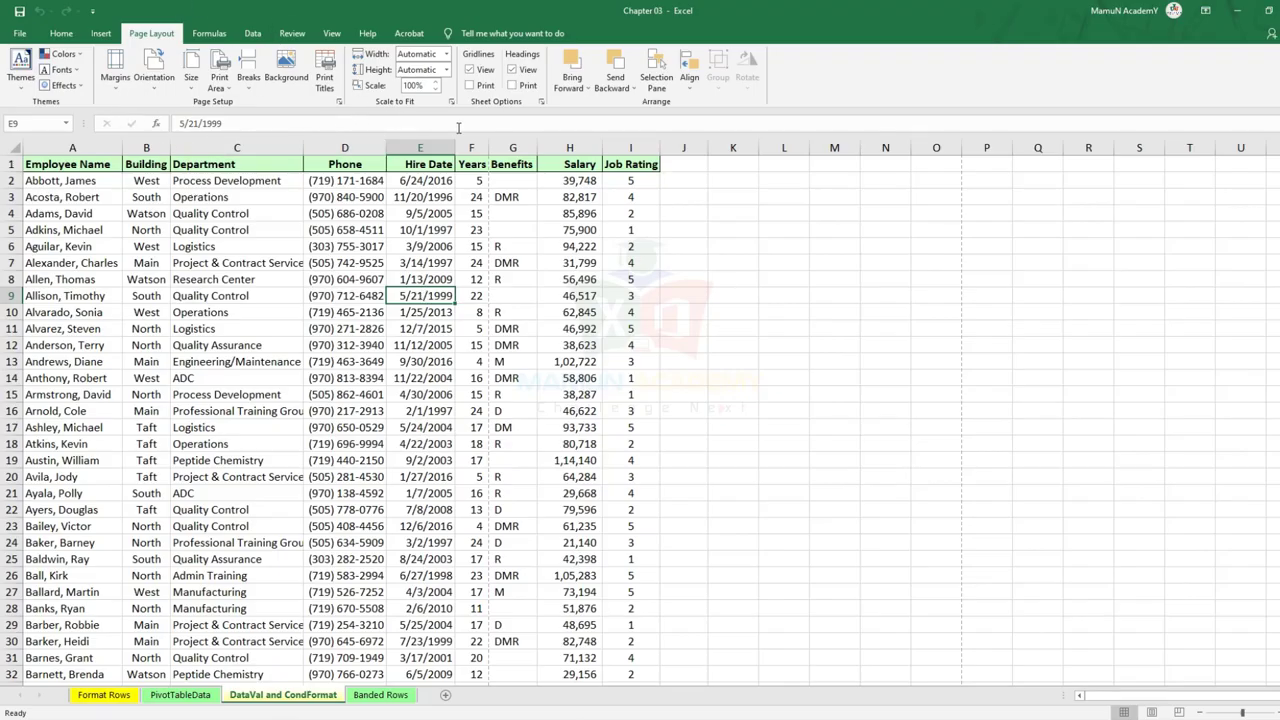
# Open Page Setup from Scale to Fit, move it aside, and cancel.
pyautogui.click(451, 101)
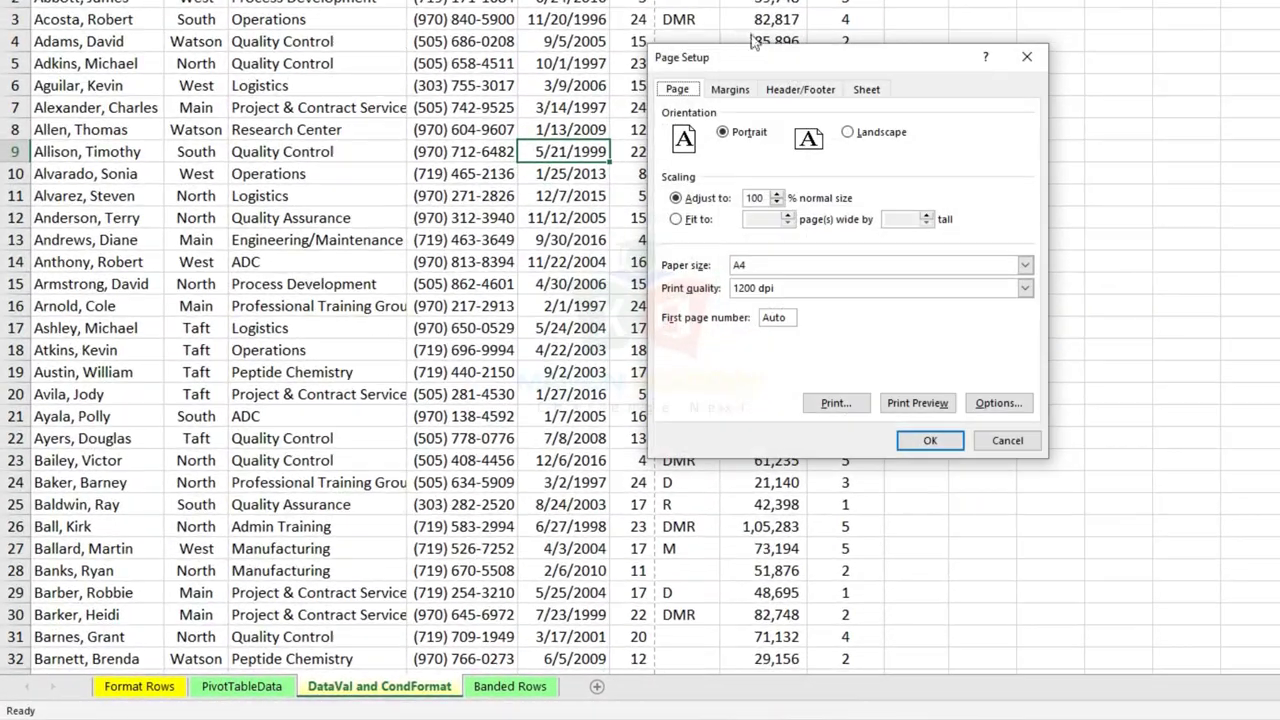
pyautogui.moveTo(770, 62); pyautogui.dragTo(462, 50)
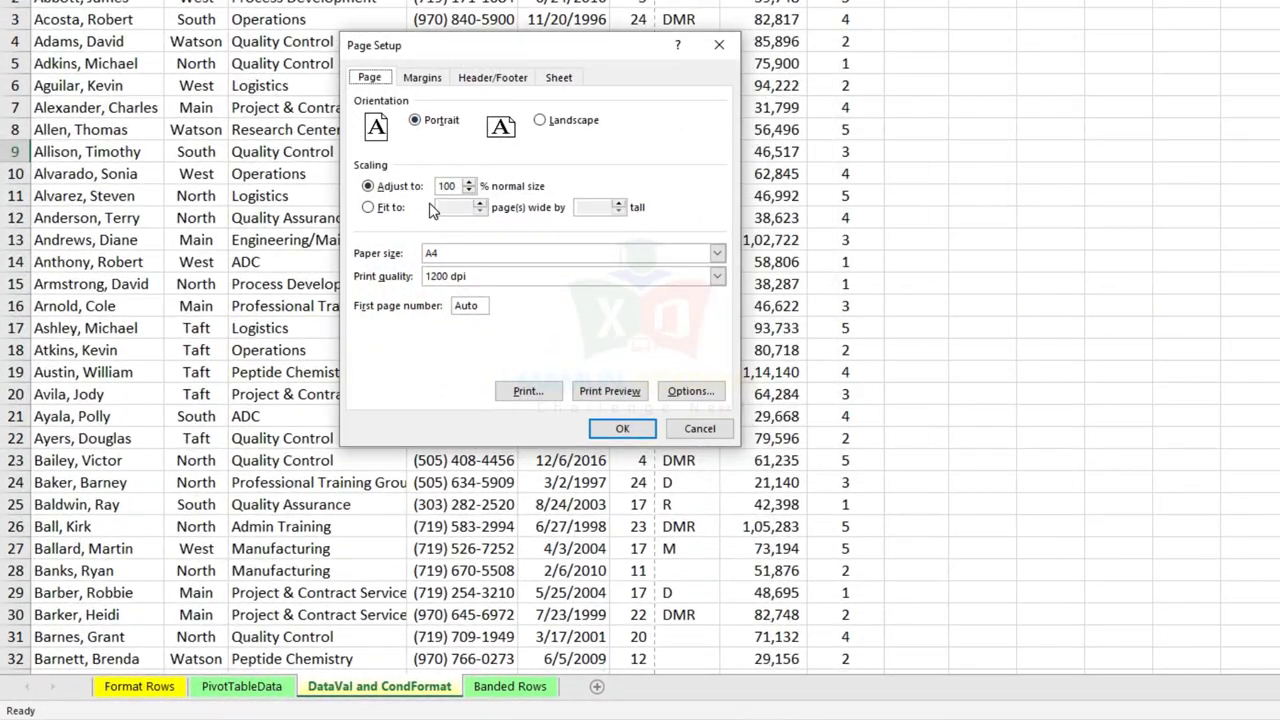
pyautogui.click(710, 426)
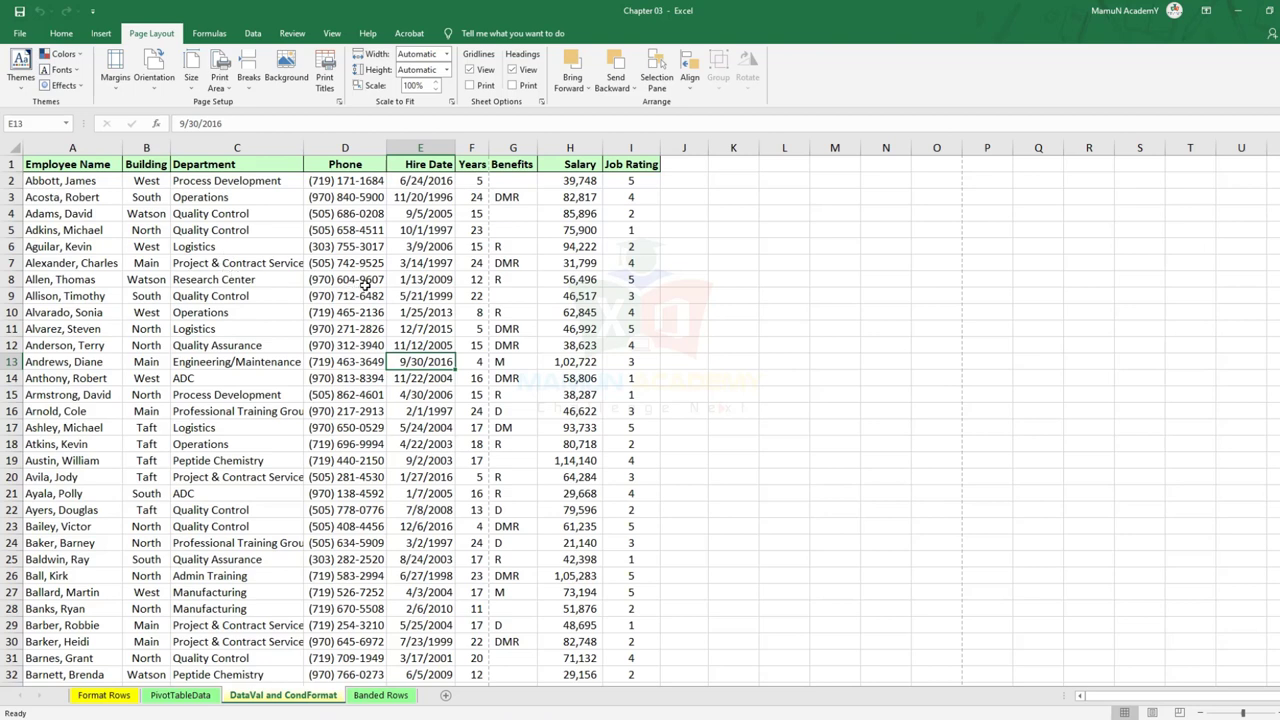
# From the print view's Page Setup, switch scaling to Fit to and confirm.
pyautogui.hotkey('ctrl', 'p')
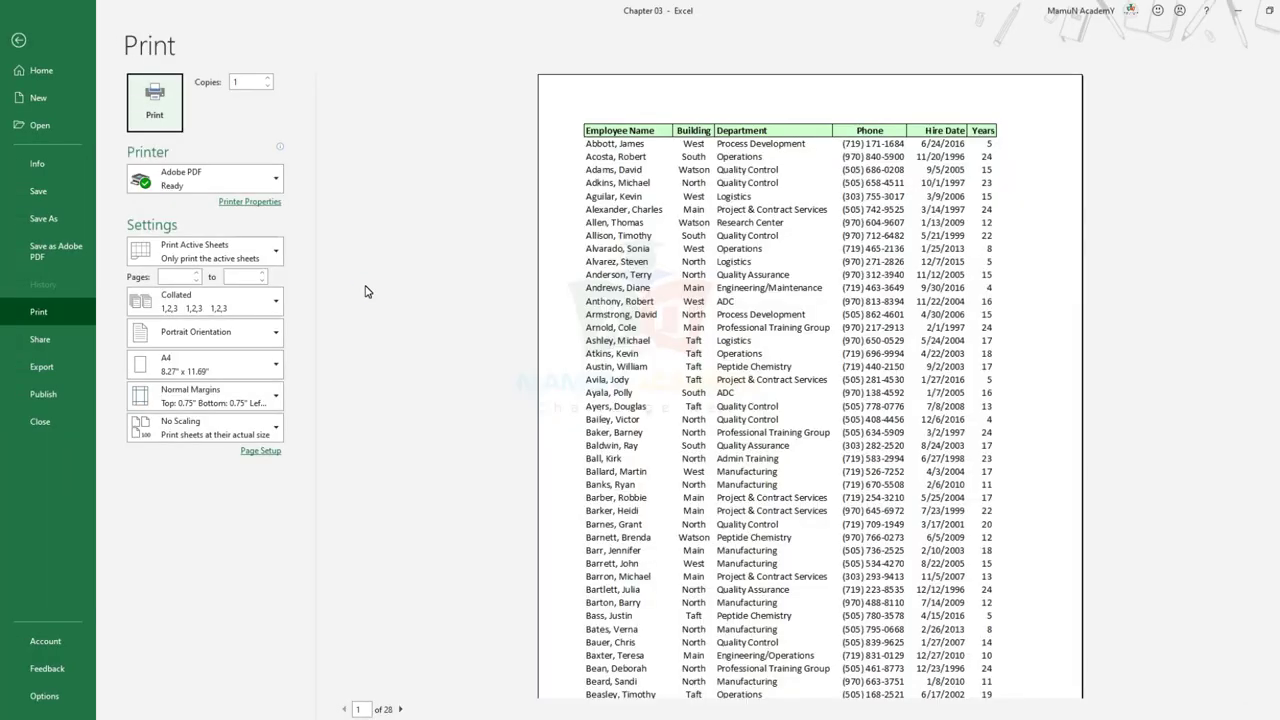
pyautogui.click(262, 451)
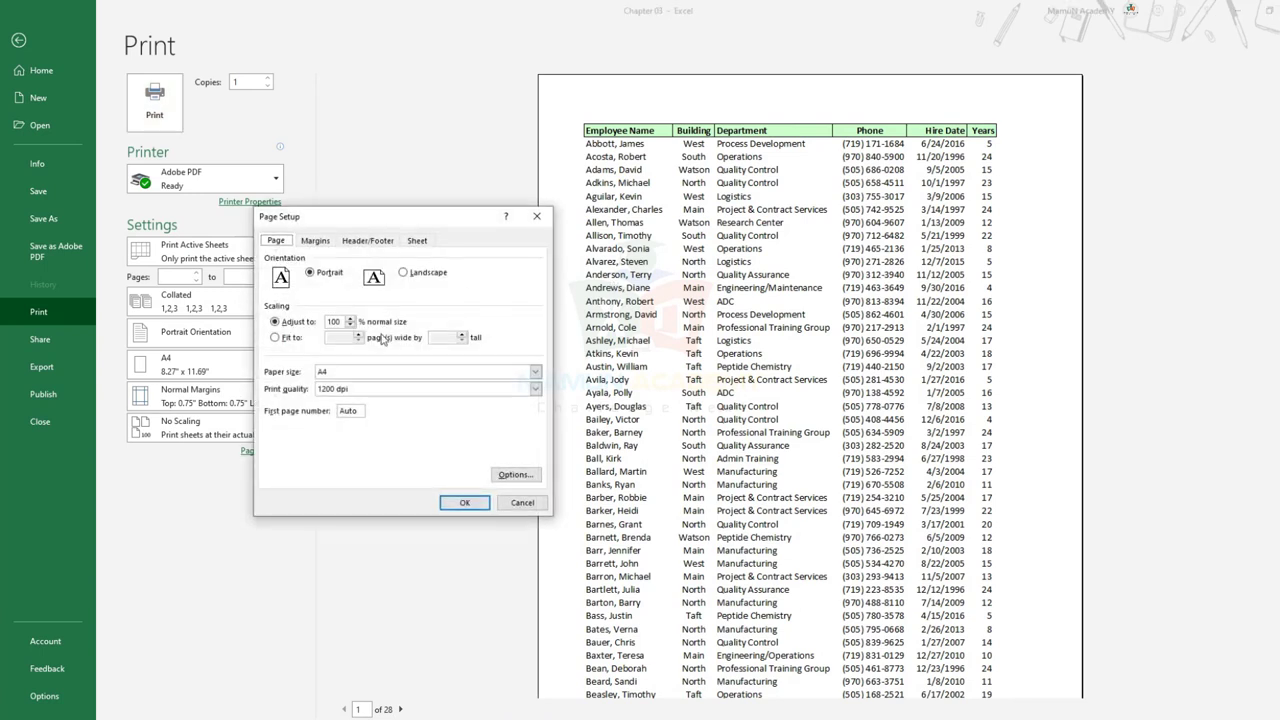
pyautogui.click(285, 340)
pyautogui.press('Return')
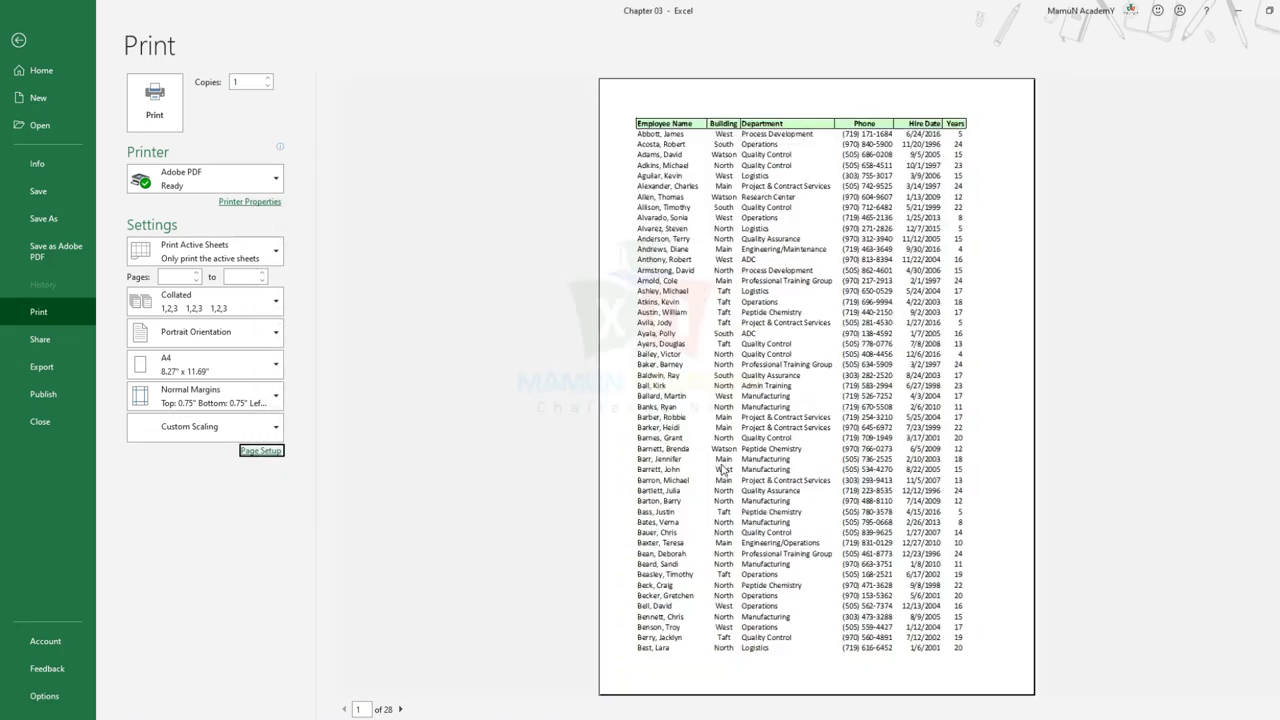
pyautogui.press('Escape')
# Set the printed page width to 1 page.
pyautogui.click(466, 246)
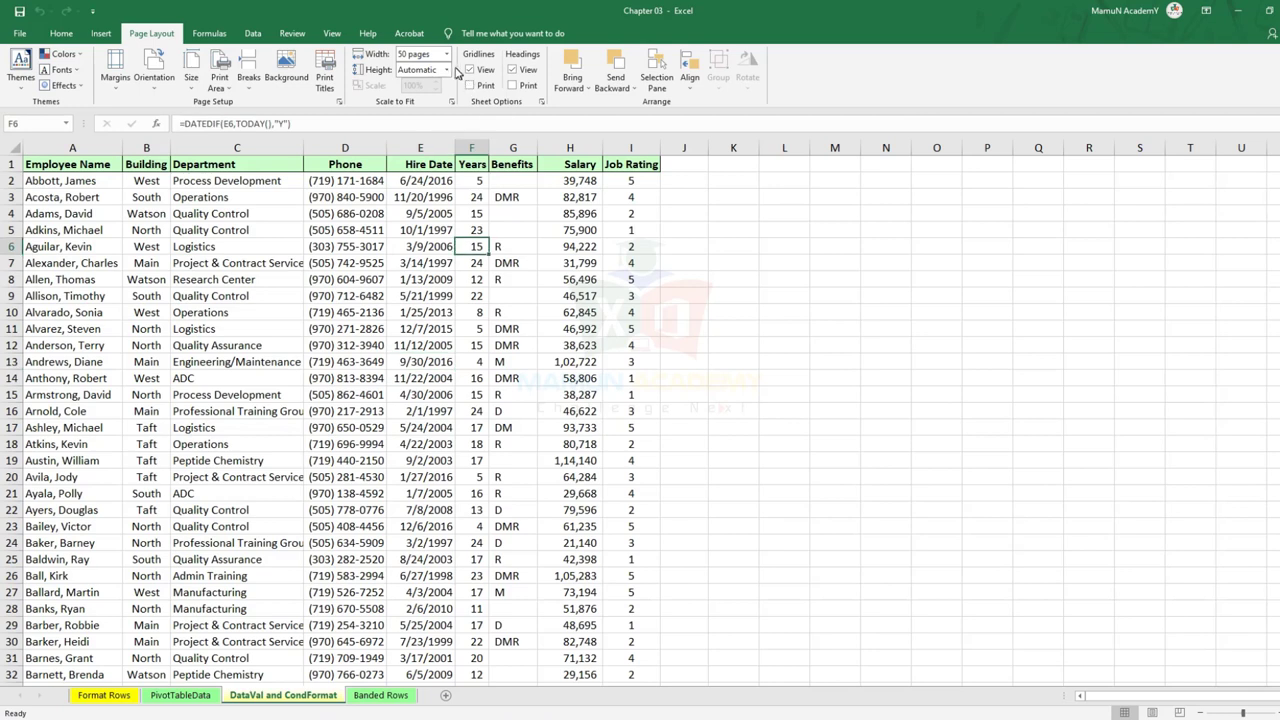
pyautogui.click(446, 54)
pyautogui.click(431, 88)
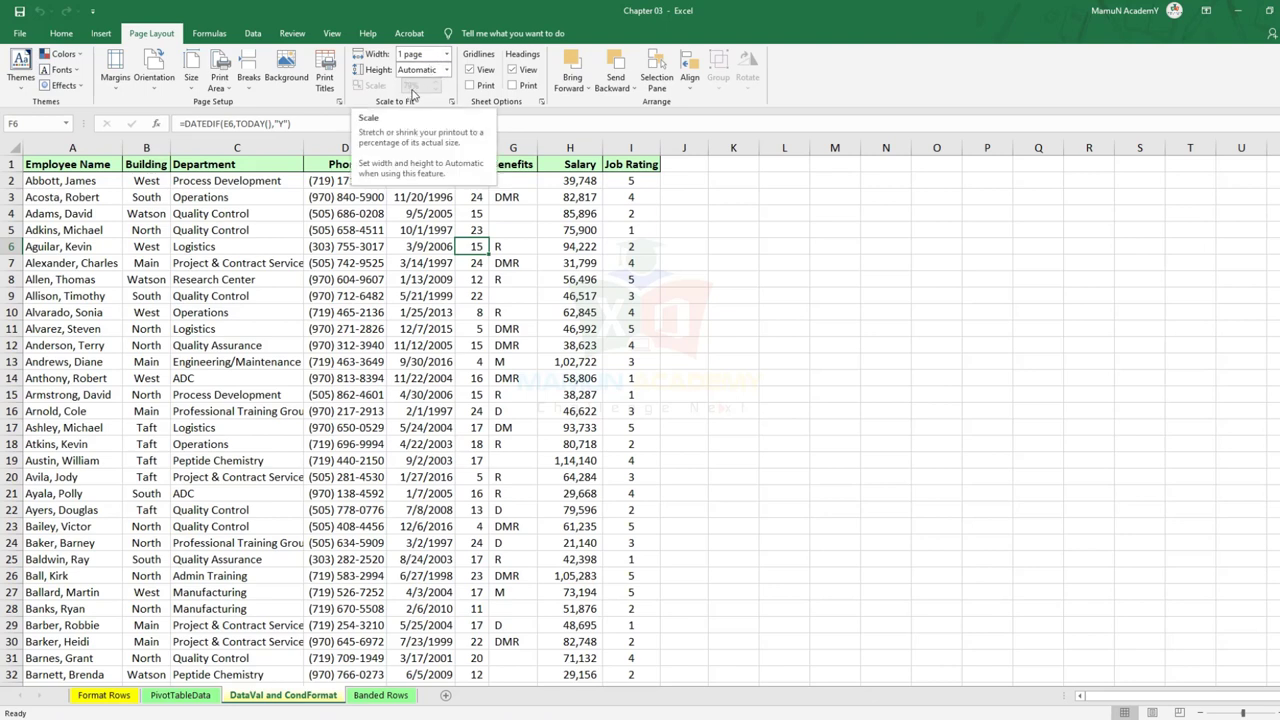
# Check the 12-page preview and its Page Setup without changes, then return to the sheet.
pyautogui.click(421, 227)
pyautogui.hotkey('ctrl', 'p')
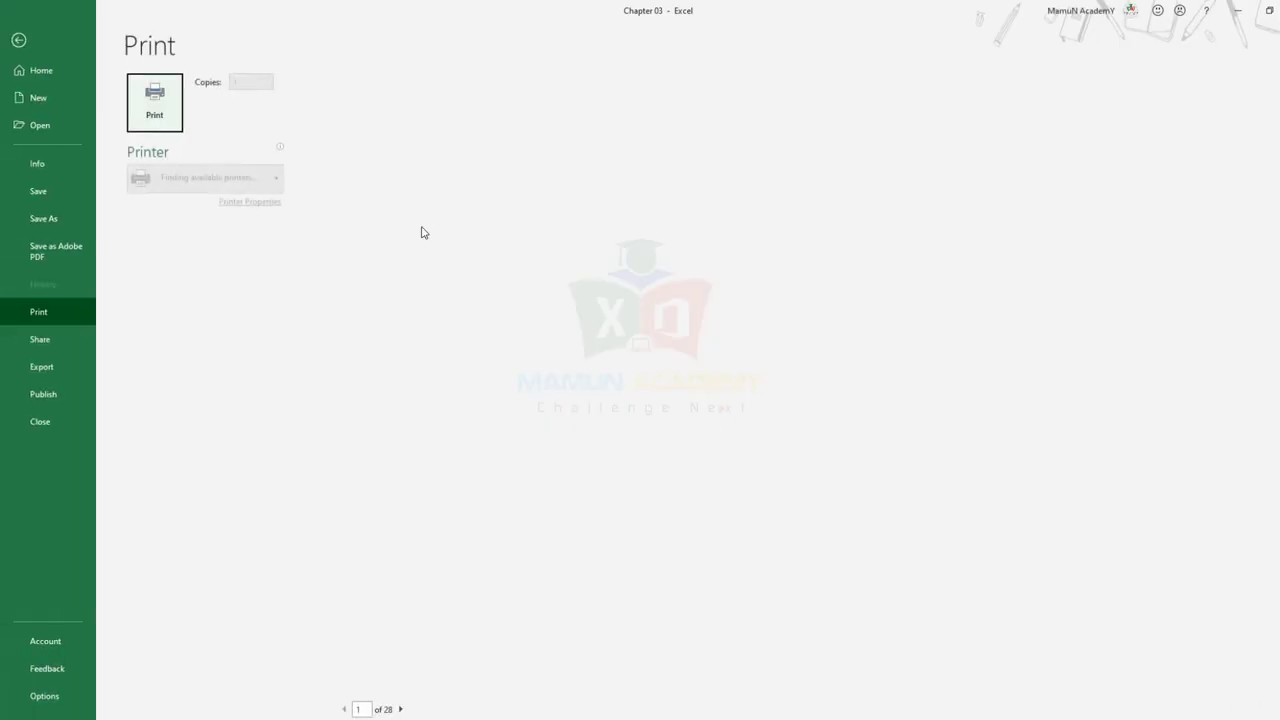
pyautogui.click(275, 451)
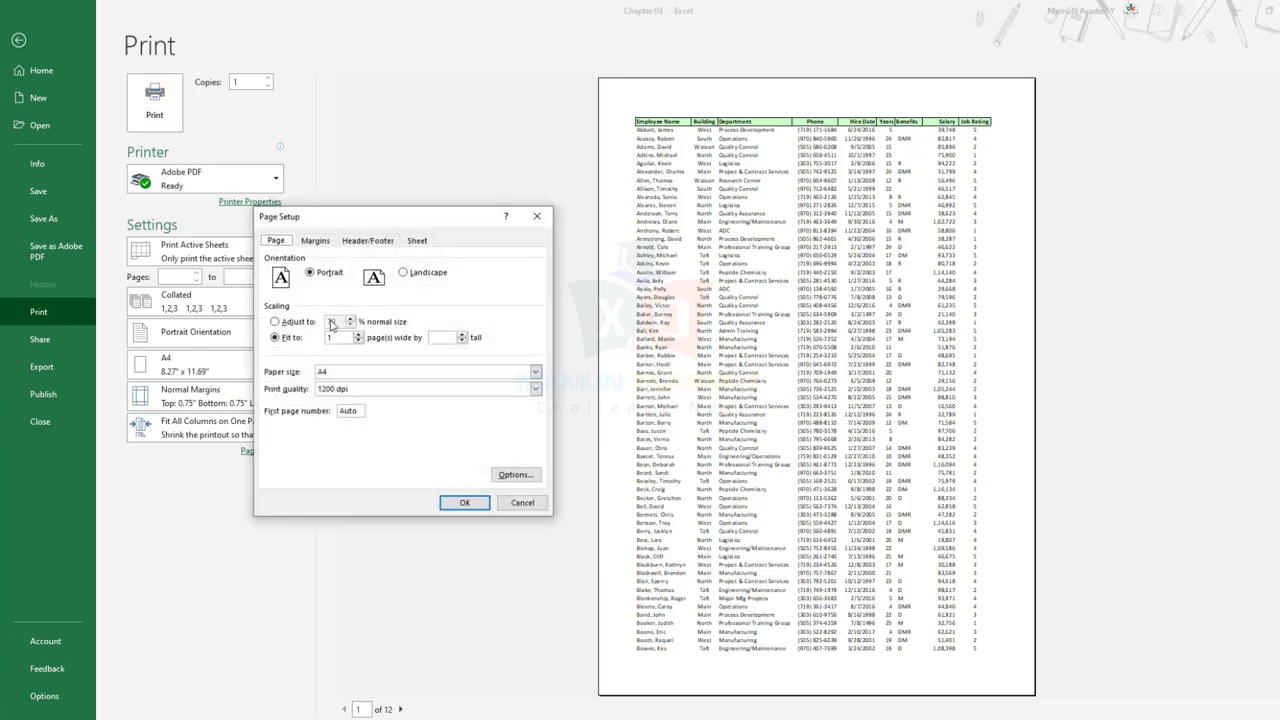
pyautogui.click(522, 502)
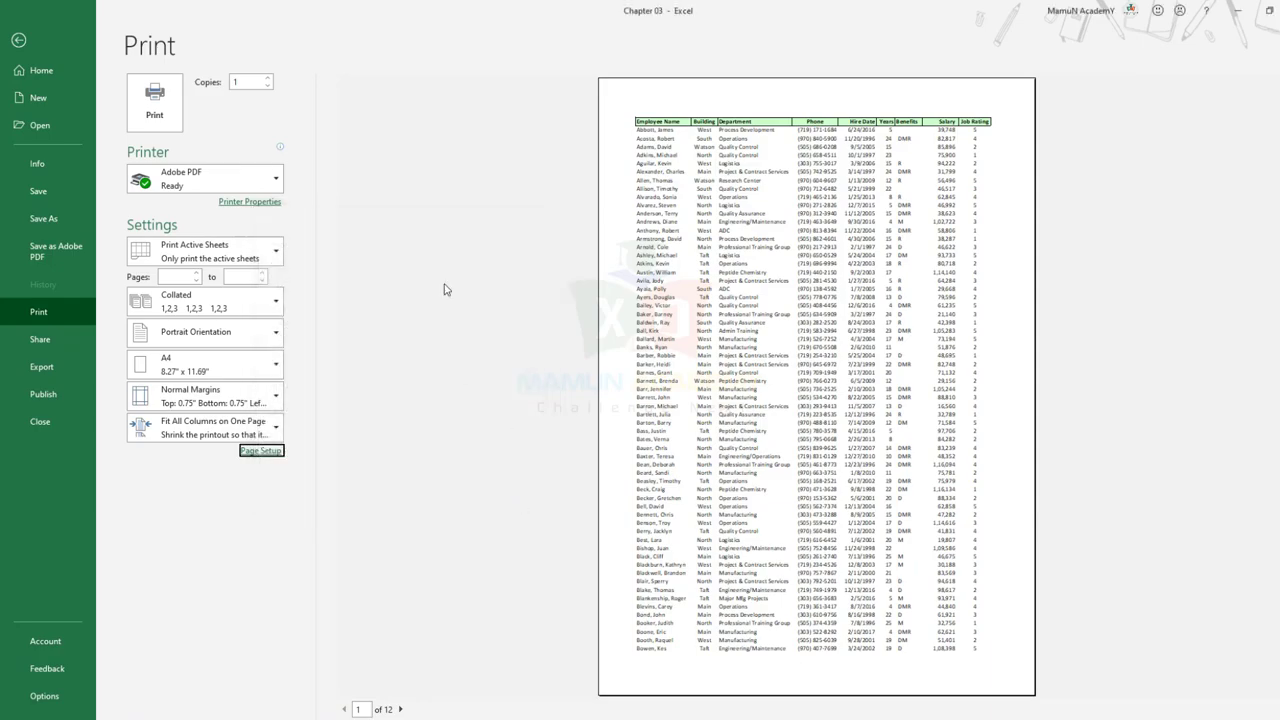
pyautogui.press('Escape')
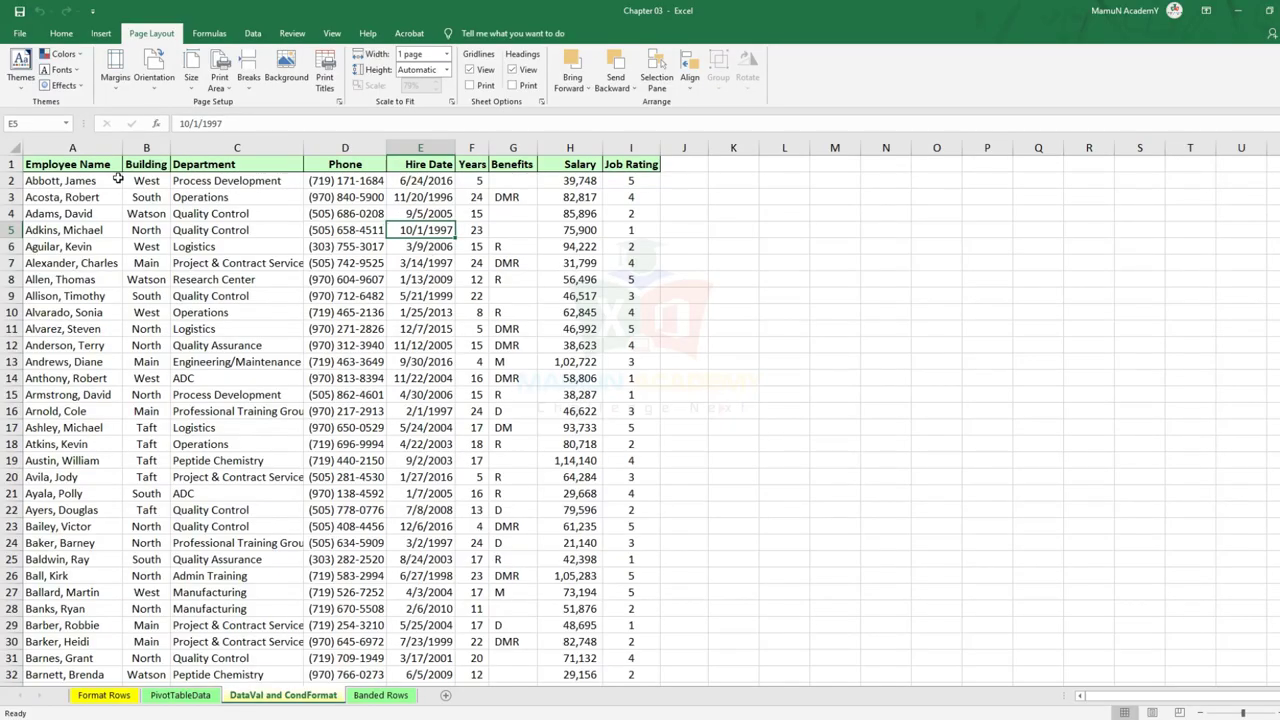
# Select the employee table from A1 to I76 and open the print preview.
pyautogui.moveTo(65, 164); pyautogui.dragTo(650, 670)
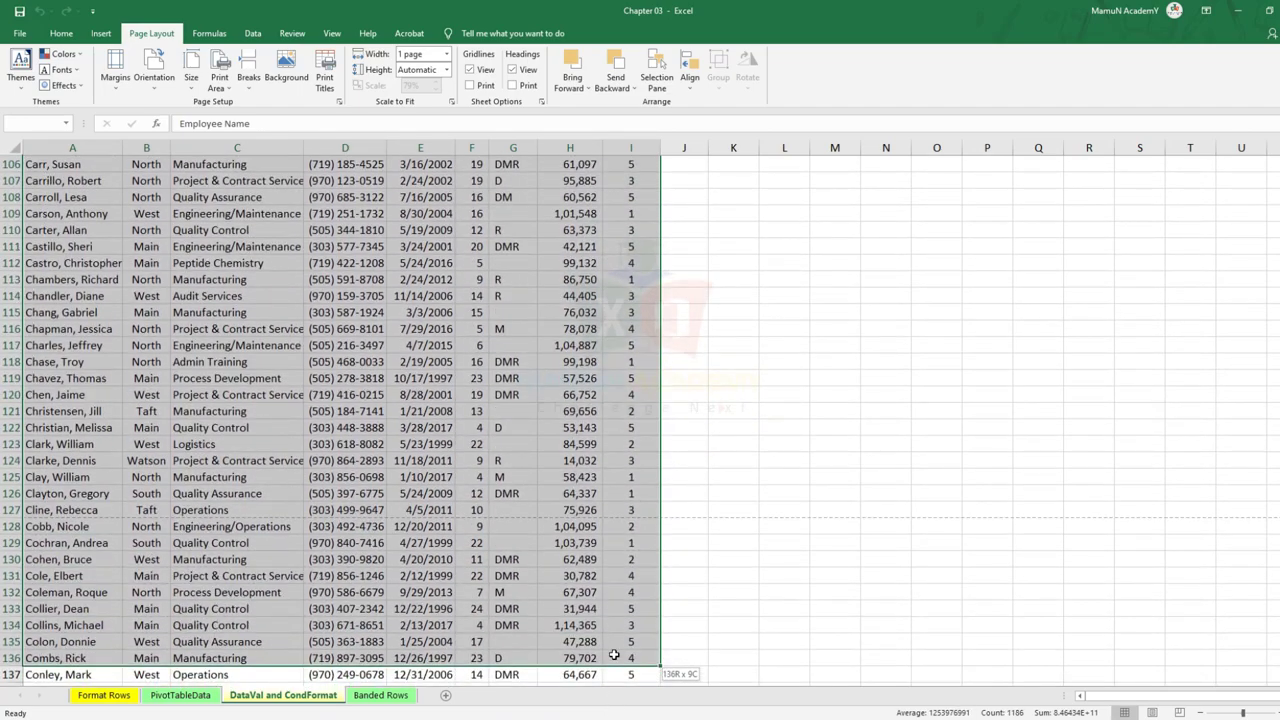
pyautogui.scroll(20, 150, 170)
pyautogui.moveTo(85, 164)
pyautogui.mouseDown()
pyautogui.moveTo(644, 612)
pyautogui.moveTo(611, 515)
pyautogui.moveTo(646, 460)
pyautogui.mouseUp()
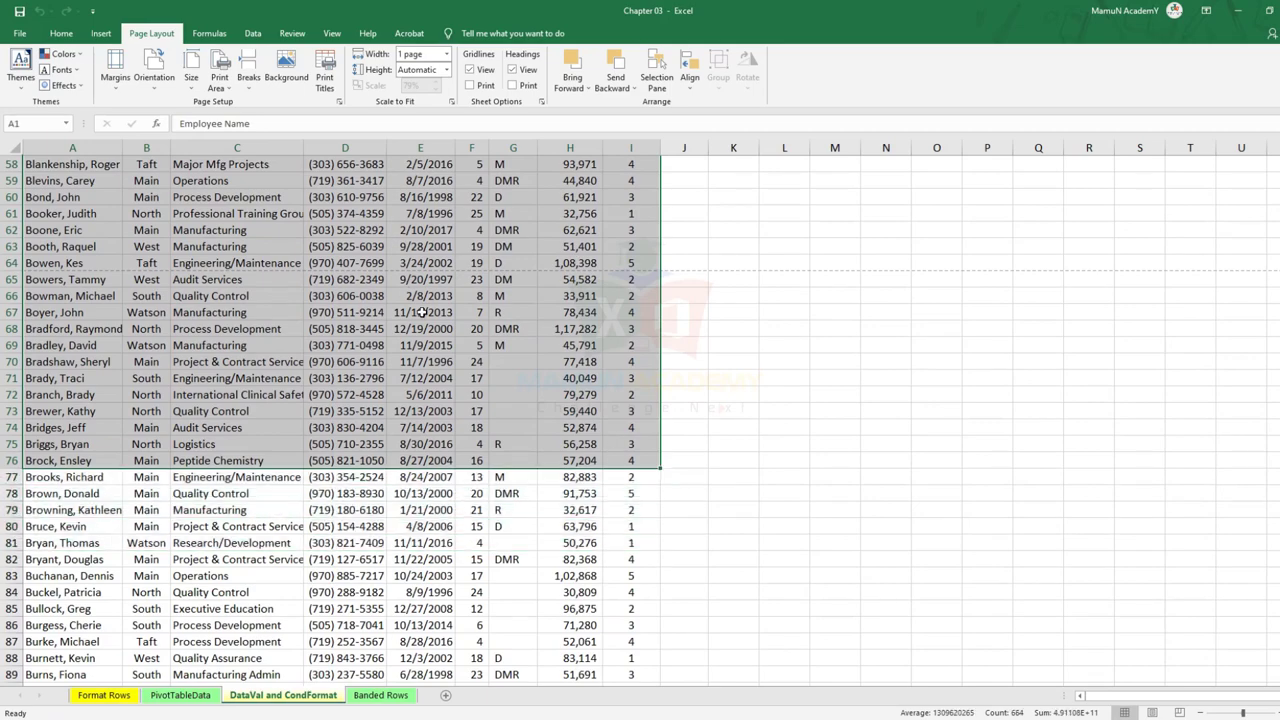
pyautogui.scroll(9, 422, 310)
pyautogui.scroll(8, 470, 318)
pyautogui.scroll(2, 518, 327)
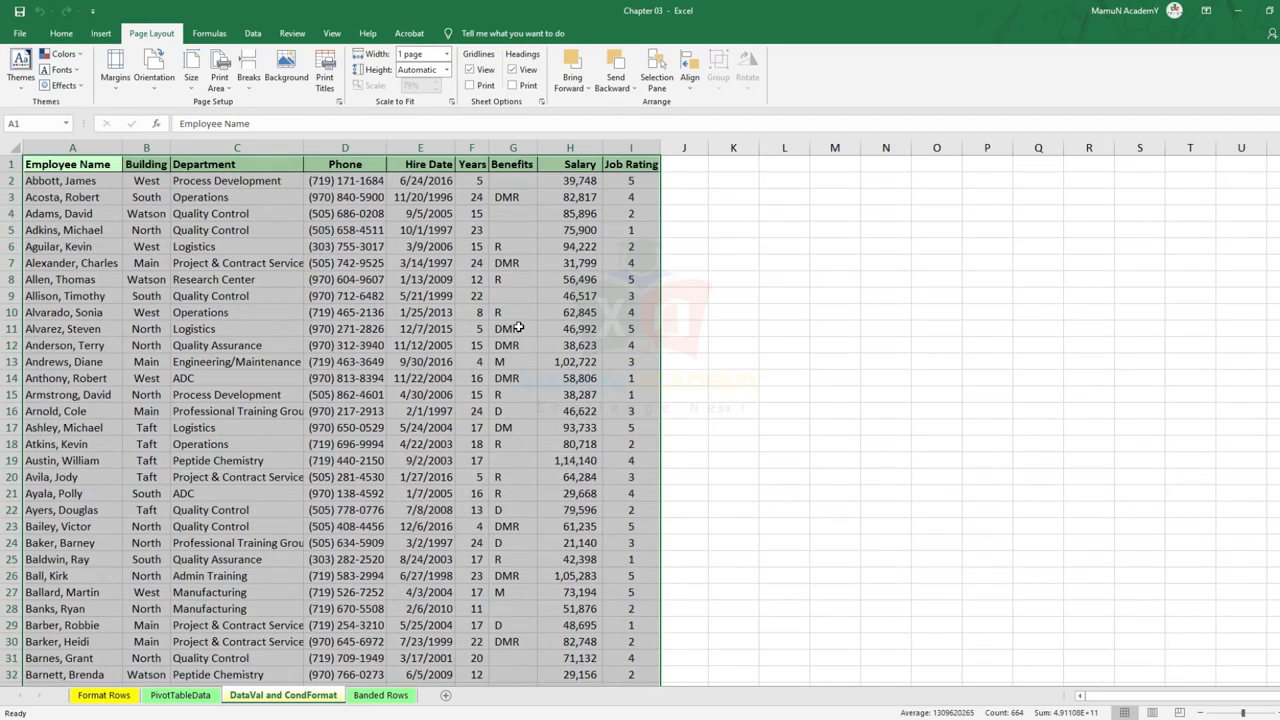
pyautogui.hotkey('ctrl', 'p')
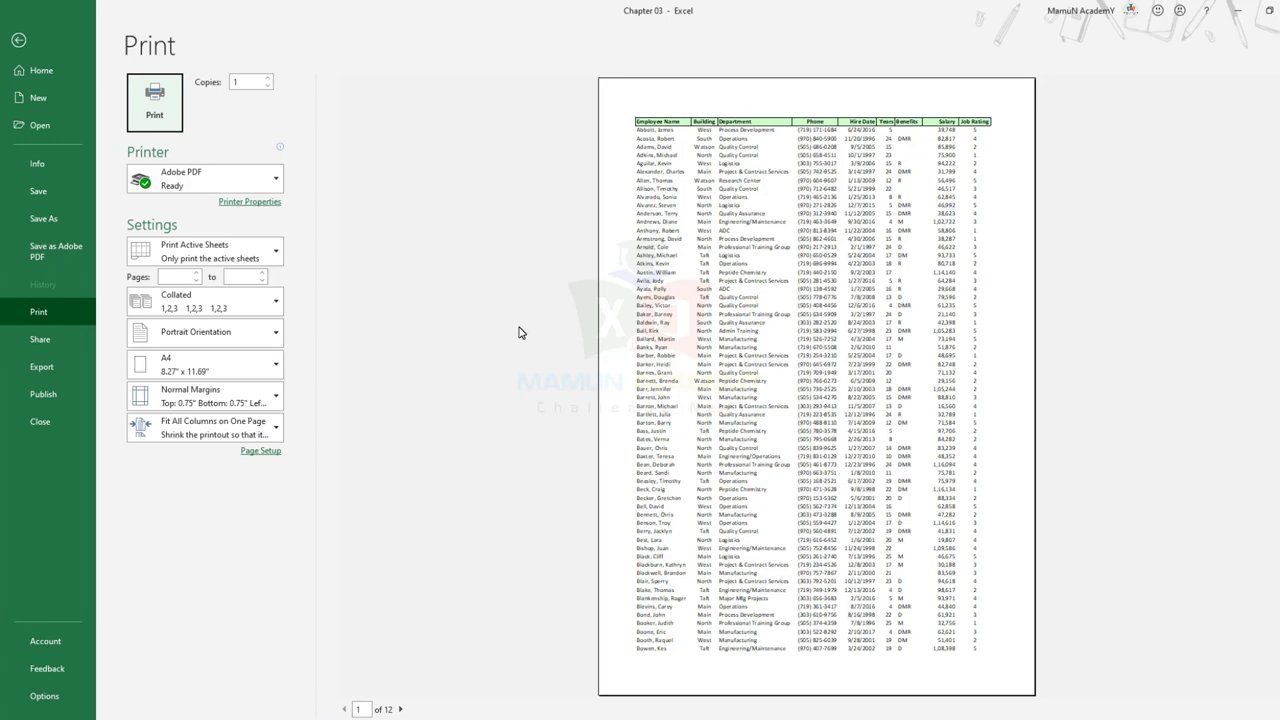
# Switch to Print Selection, check both preview pages, and open Page Setup.
pyautogui.click(272, 258)
pyautogui.click(212, 345)
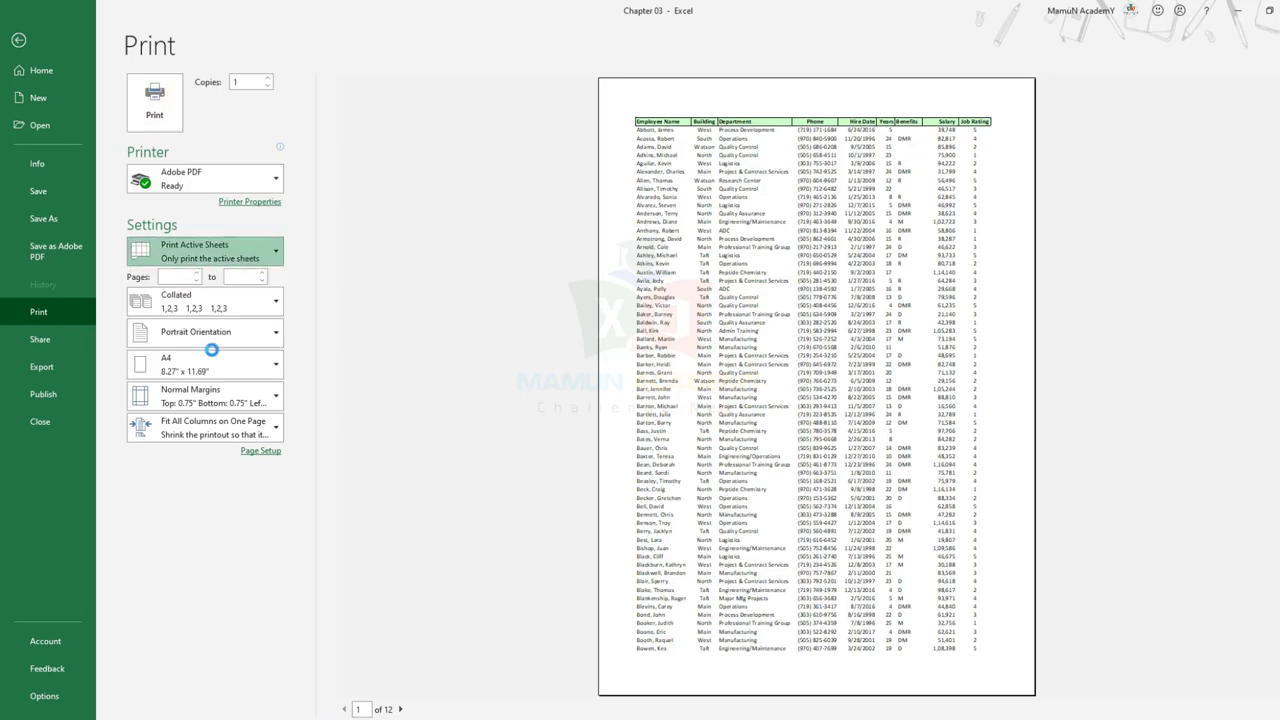
pyautogui.click(396, 709)
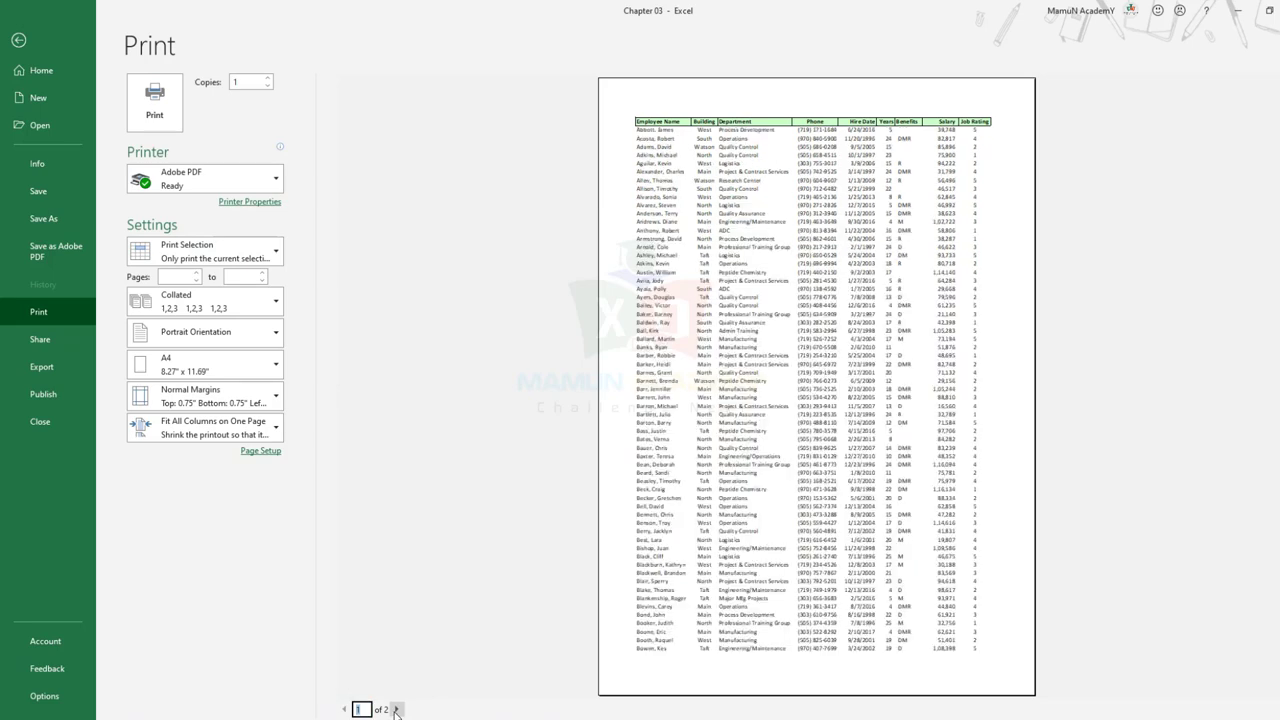
pyautogui.click(396, 709)
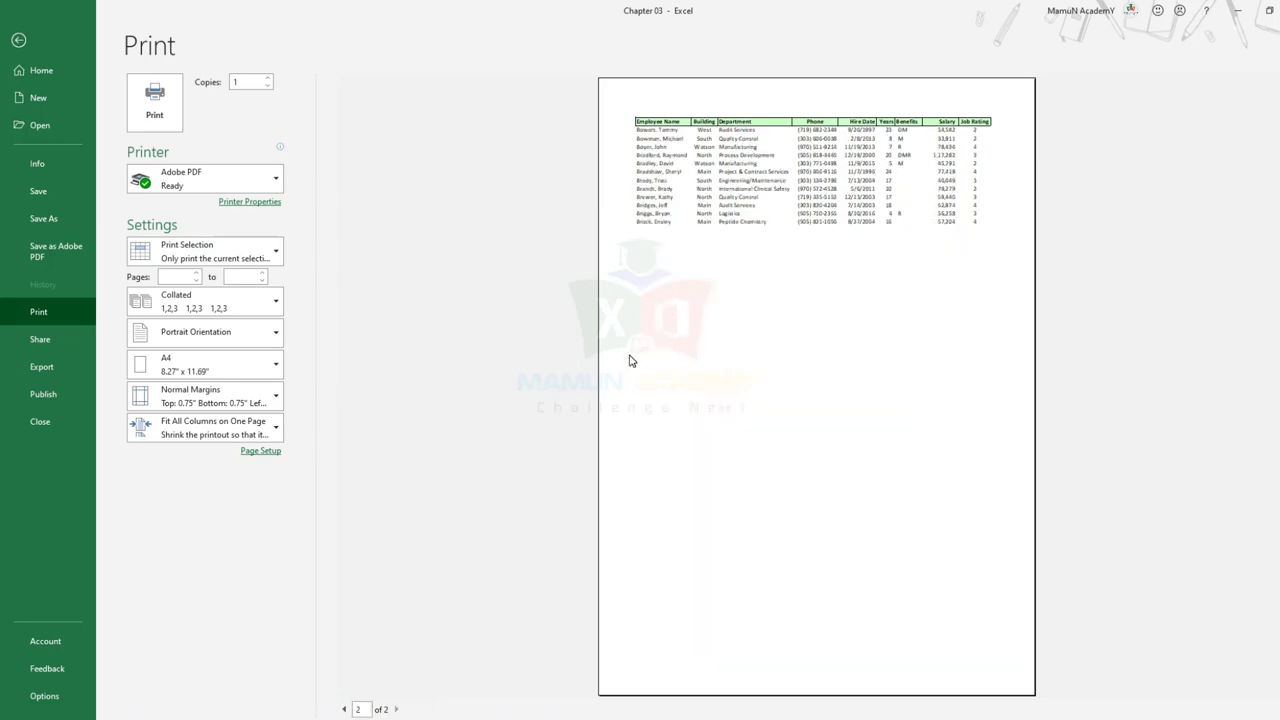
pyautogui.click(274, 451)
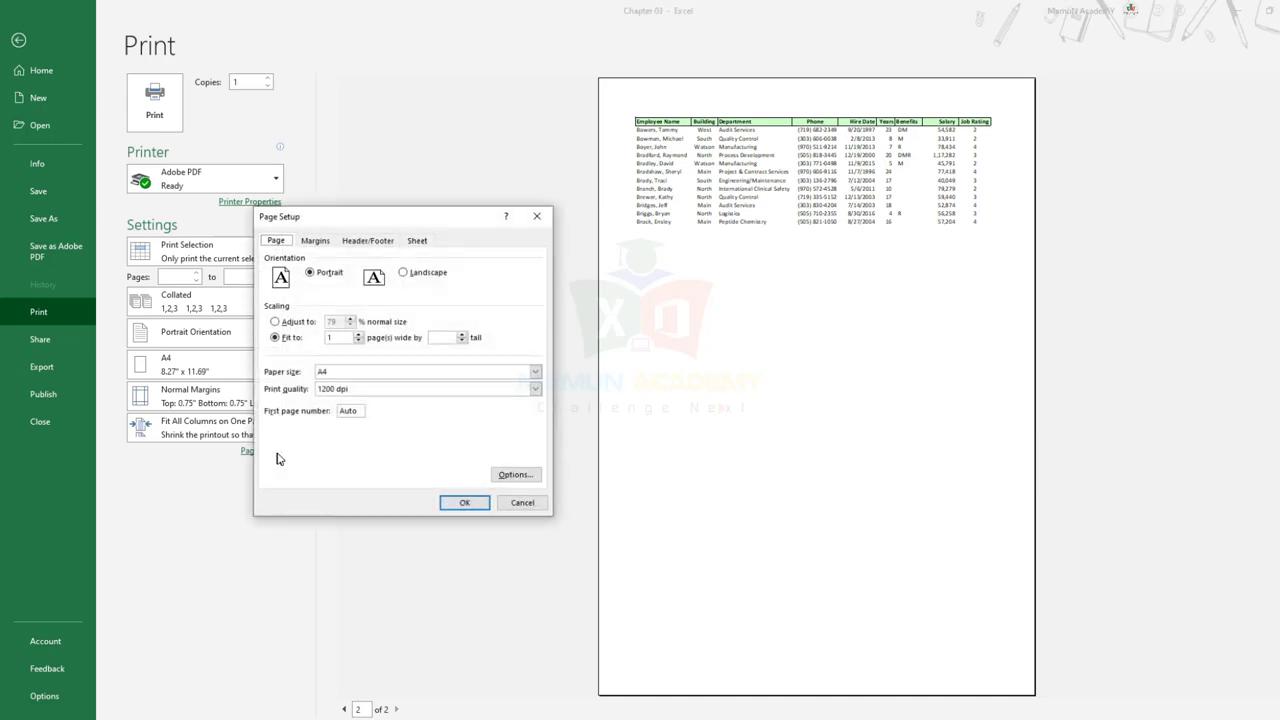
# Switch scaling to Adjust to a percentage and browse the preview pages.
pyautogui.click(296, 323)
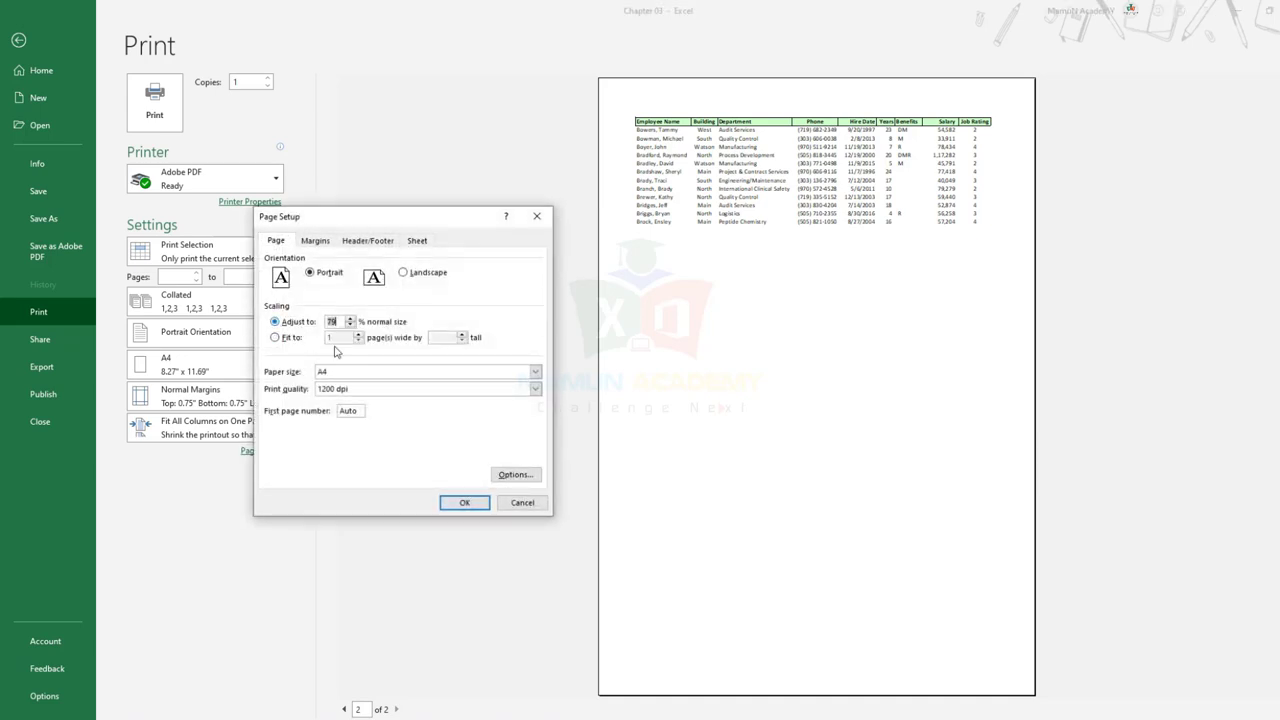
pyautogui.click(464, 502)
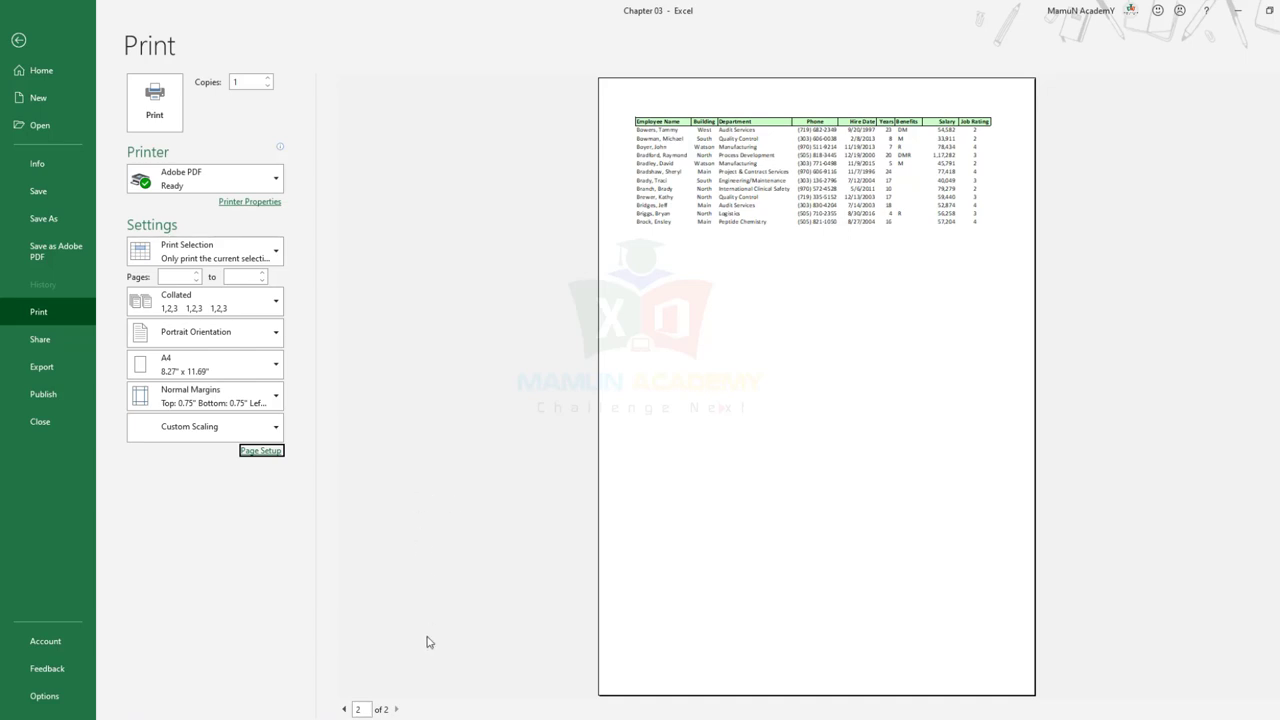
pyautogui.click(344, 709)
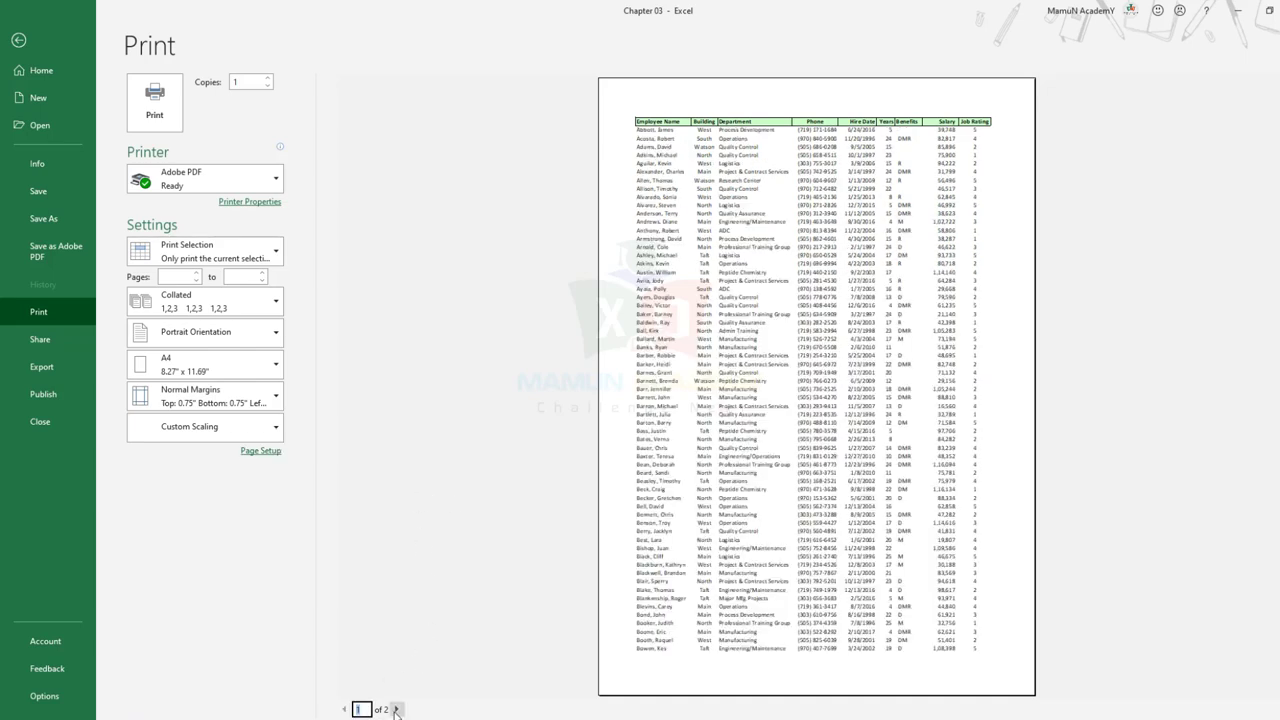
pyautogui.click(396, 709)
pyautogui.click(344, 709)
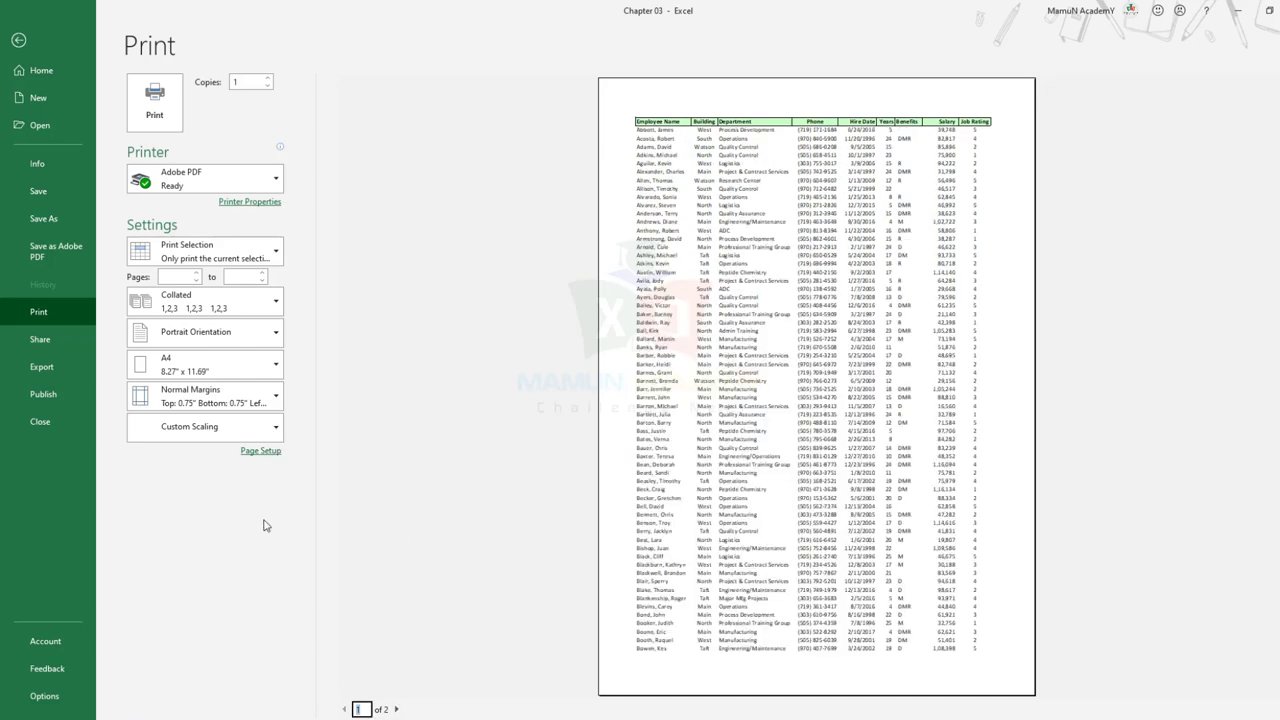
pyautogui.click(262, 451)
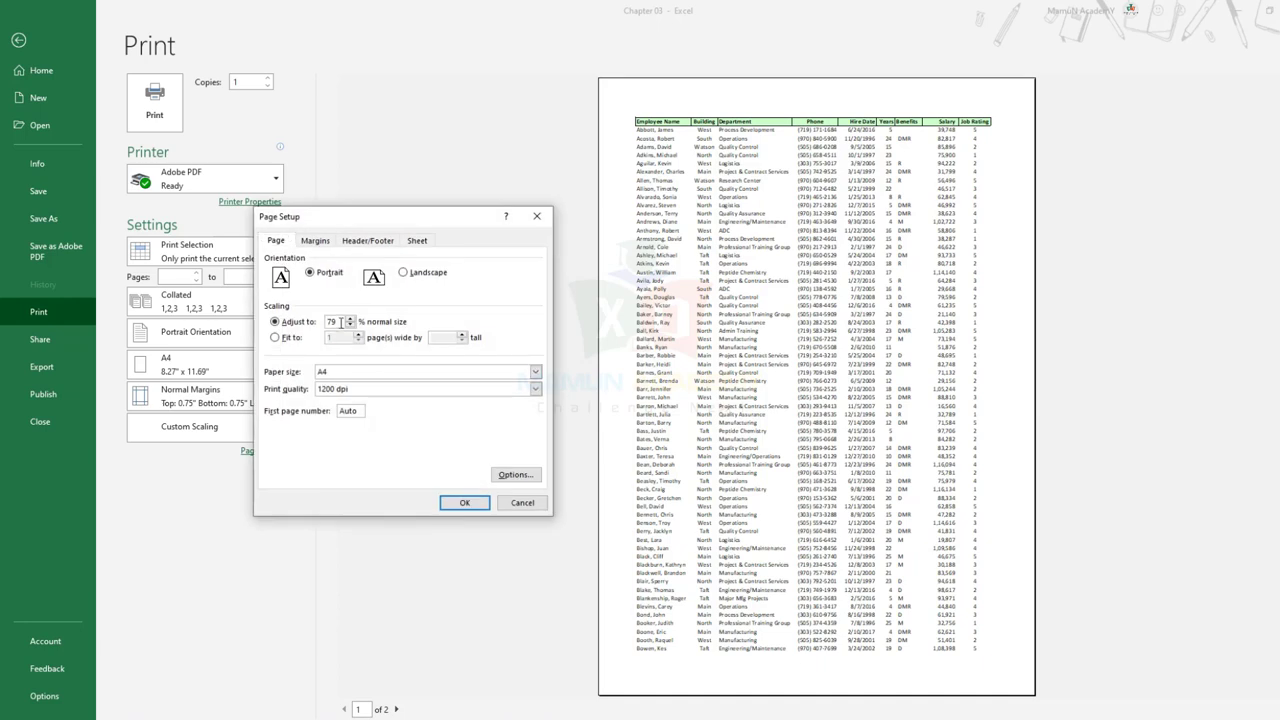
# Set the print scale to 60%, then to 65% so the selection fits one page.
pyautogui.moveTo(338, 322); pyautogui.dragTo(310, 327)
pyautogui.press('Return')
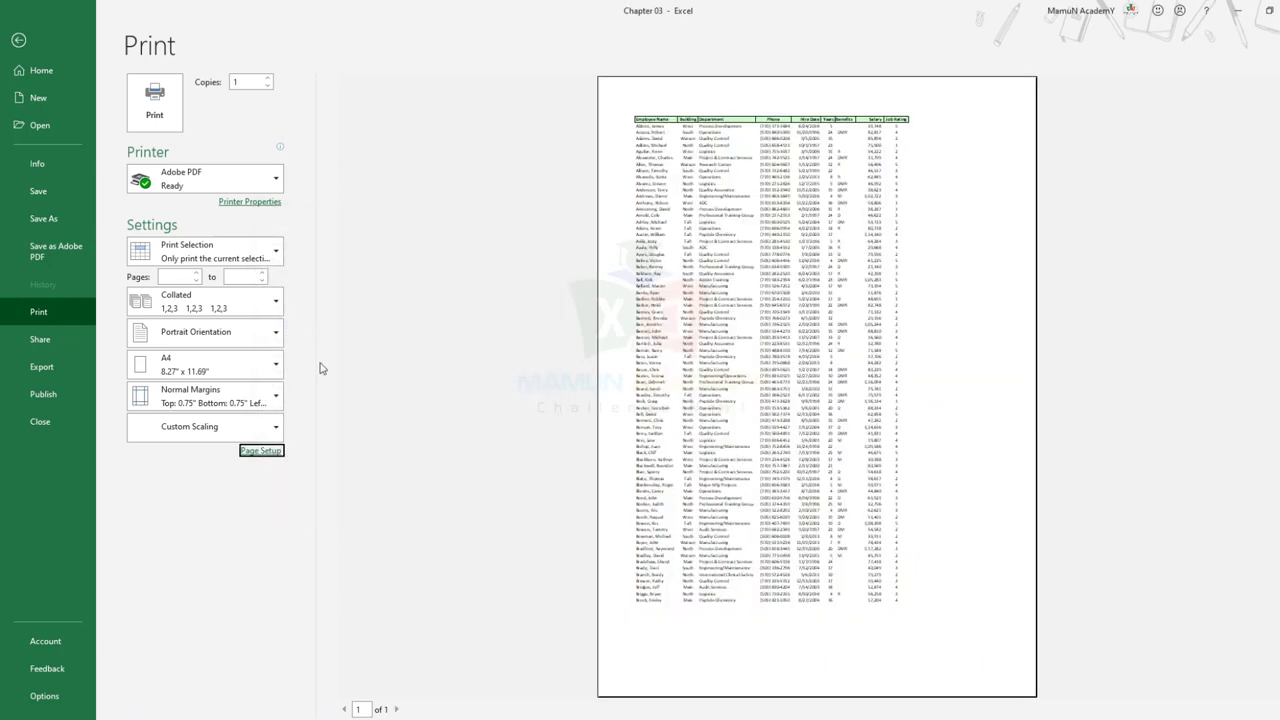
pyautogui.click(262, 451)
pyautogui.click(338, 322)
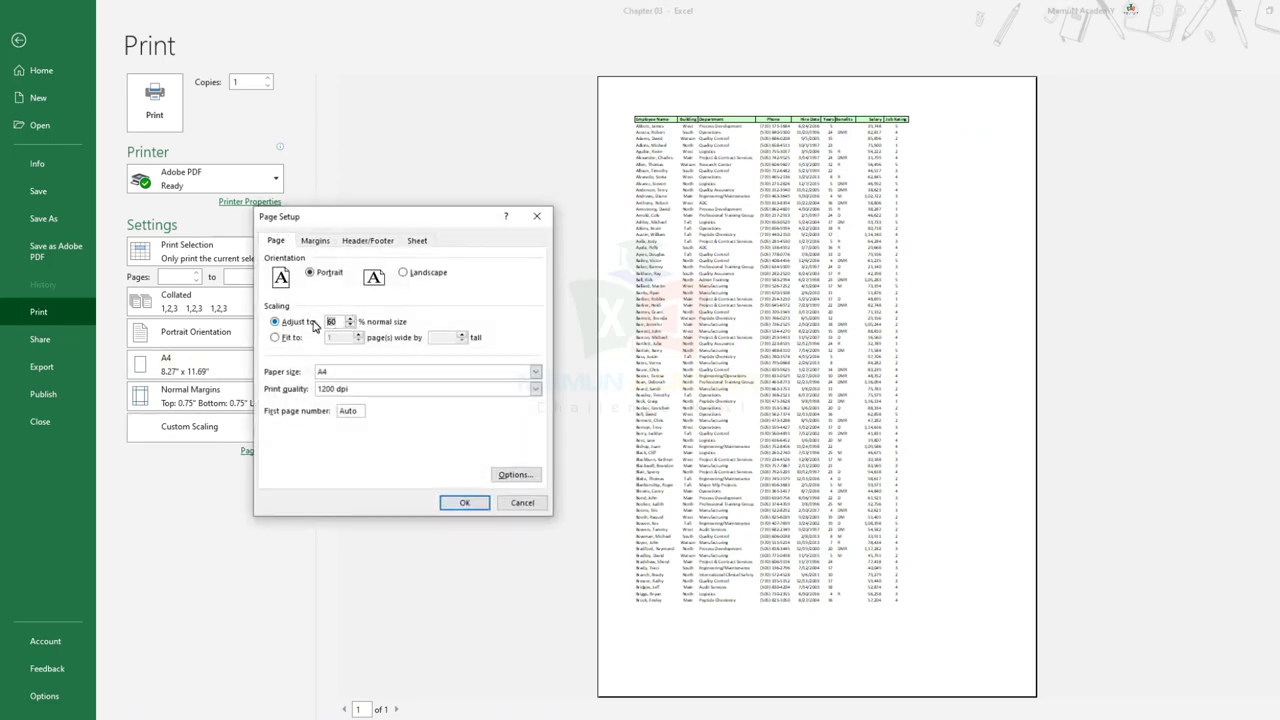
pyautogui.press('Return')
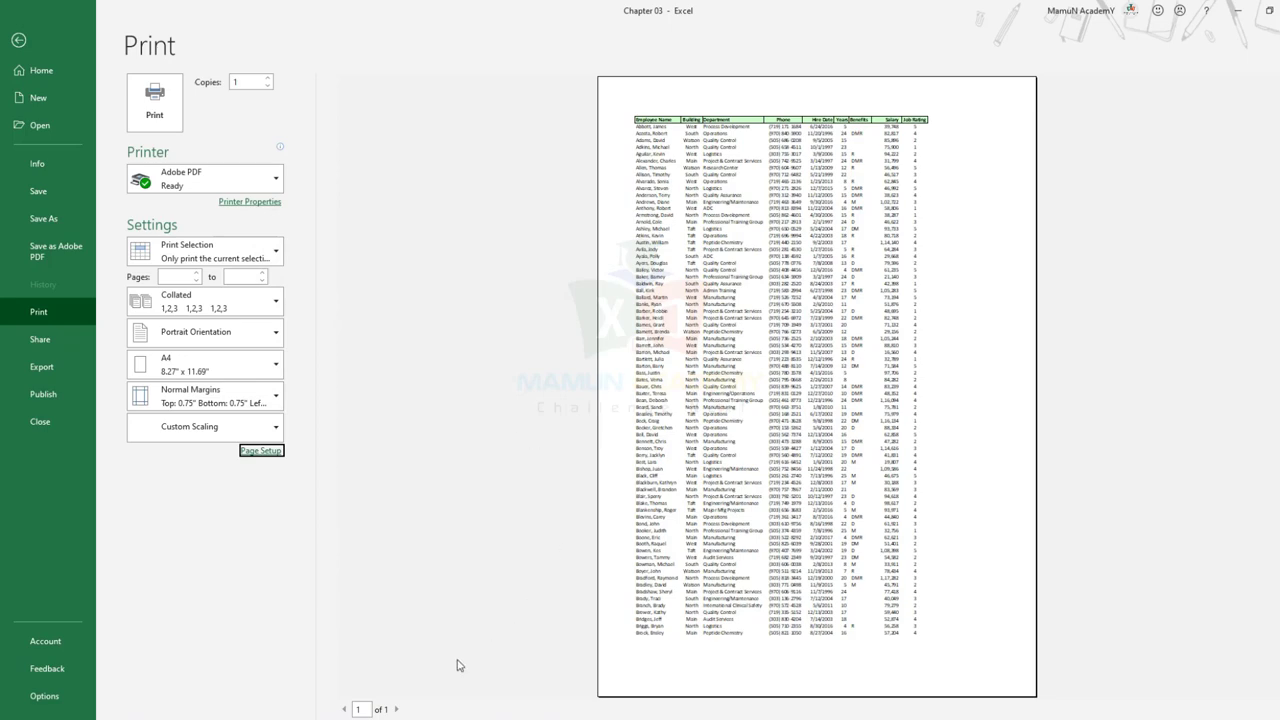
# Zoom in to inspect the 65% preview, then confirm percentage scaling in Page Setup.
pyautogui.click(800, 312)
pyautogui.scroll(-3, 733, 285)
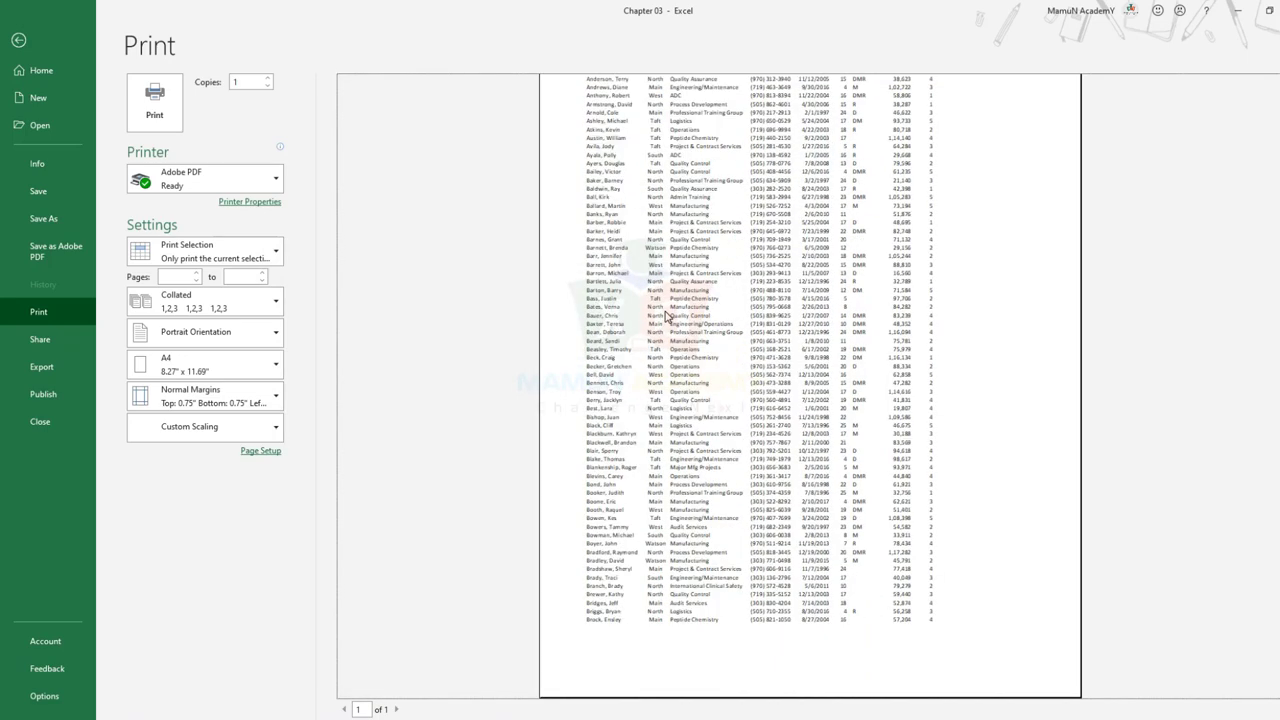
pyautogui.click(667, 315)
pyautogui.click(268, 451)
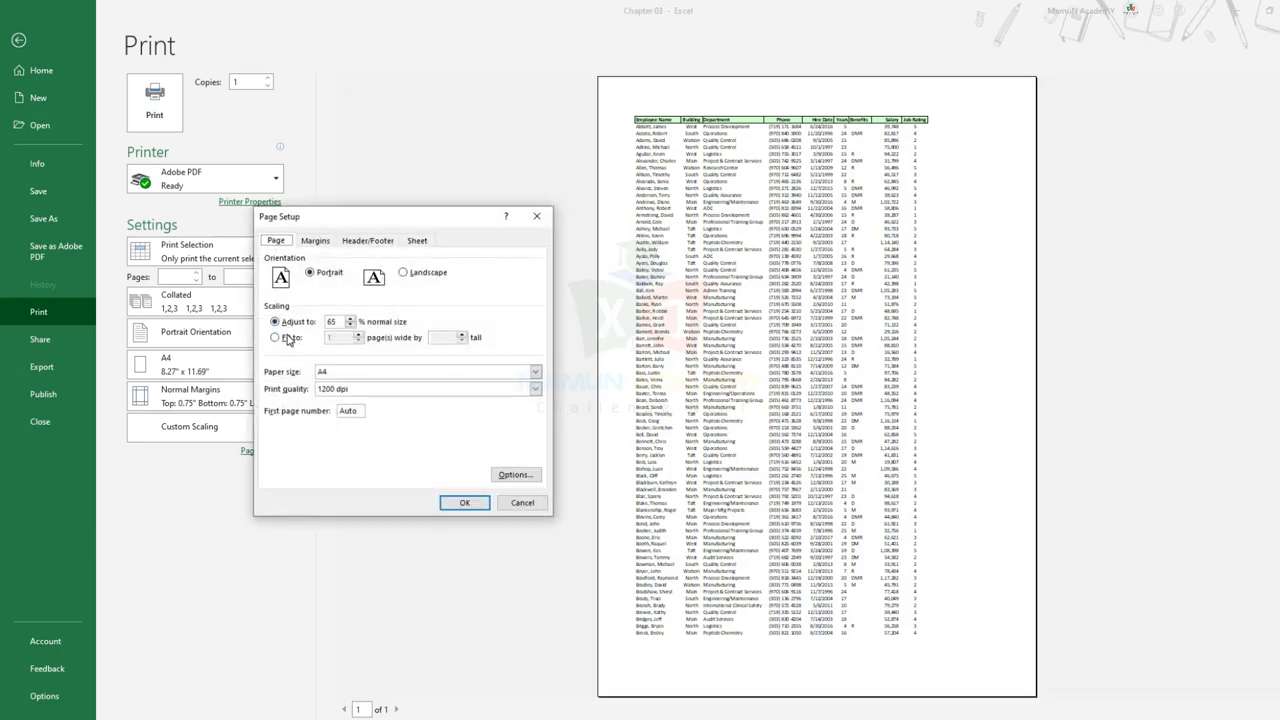
pyautogui.click(288, 339)
pyautogui.click(296, 322)
pyautogui.click(464, 502)
# Return the print scale to 100% and preview the selection across 4 pages.
pyautogui.press('Escape')
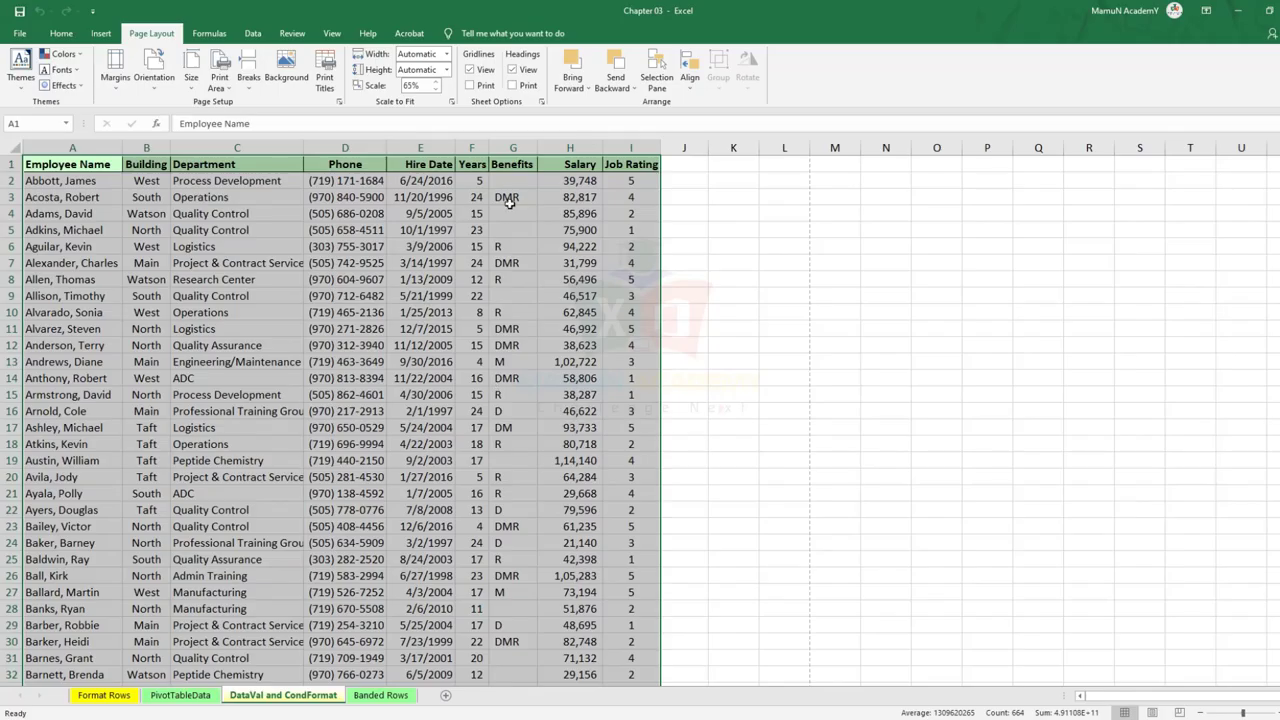
pyautogui.click(423, 86)
pyautogui.write('100')
pyautogui.press('Return')
pyautogui.hotkey('ctrl', 'p')
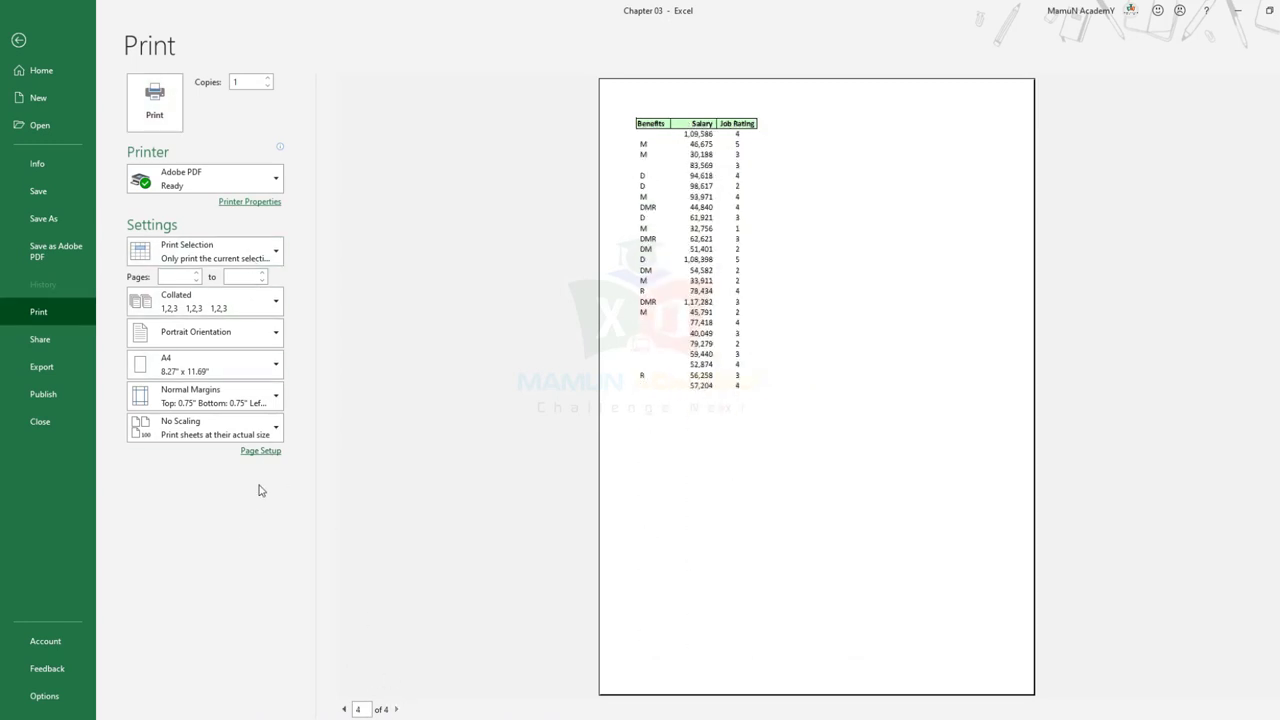
# Fit the printout to 1 page wide in Page Setup and view the first of 2 pages.
pyautogui.click(264, 452)
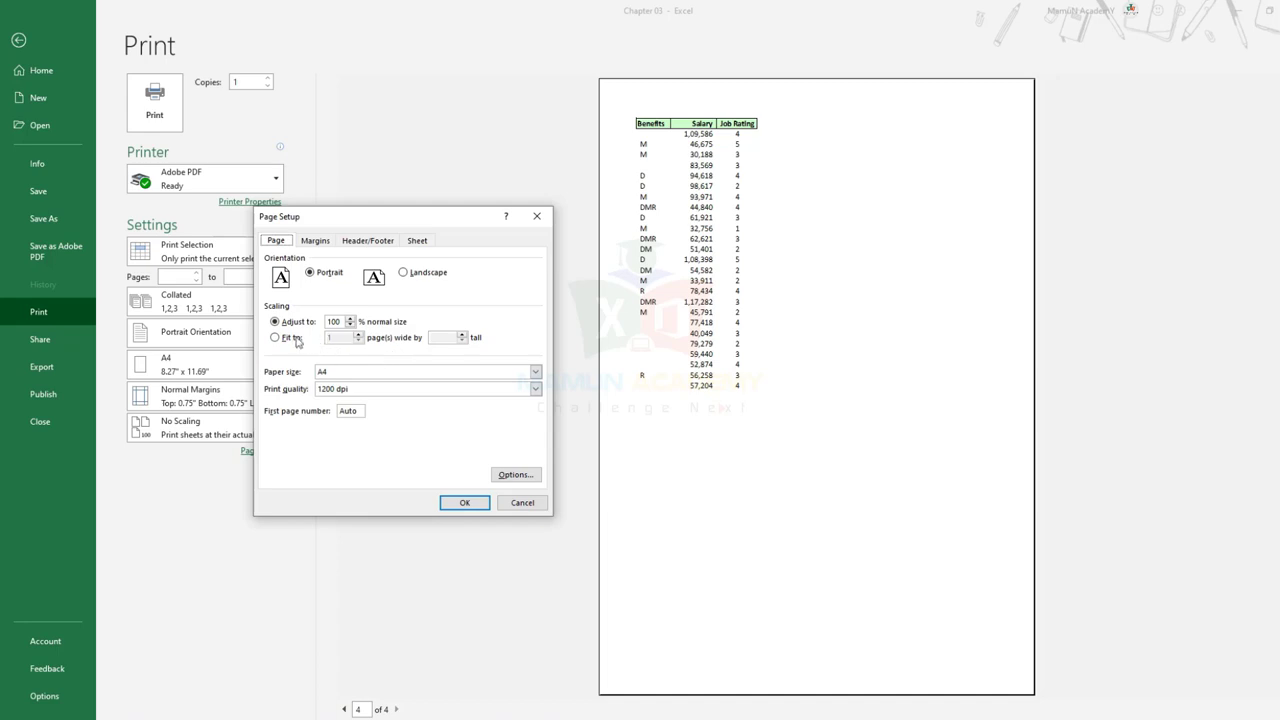
pyautogui.click(290, 340)
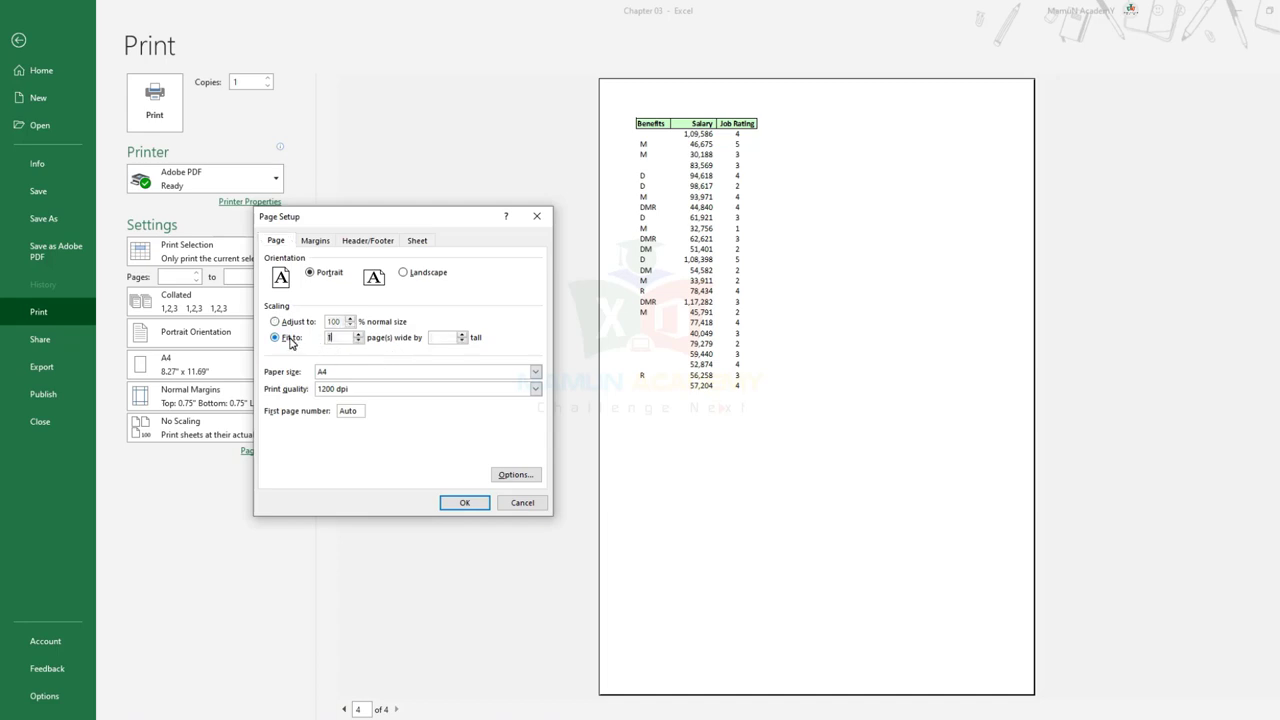
pyautogui.click(468, 500)
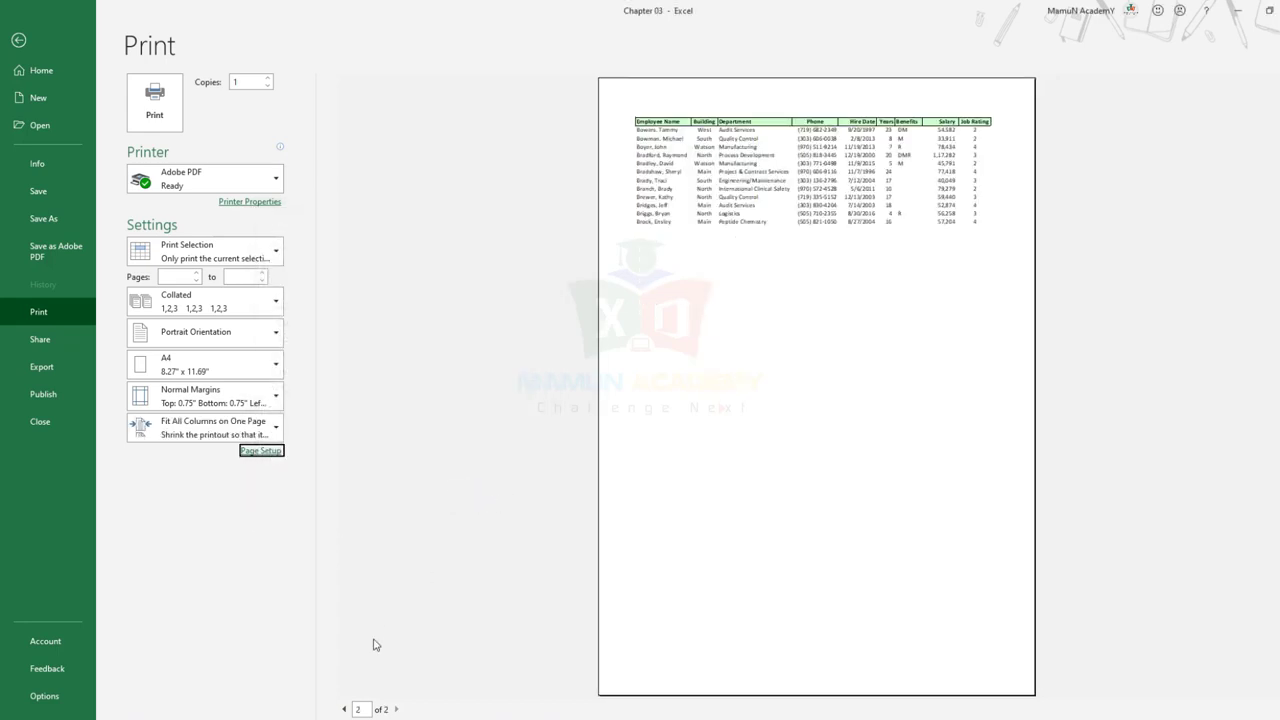
pyautogui.click(344, 708)
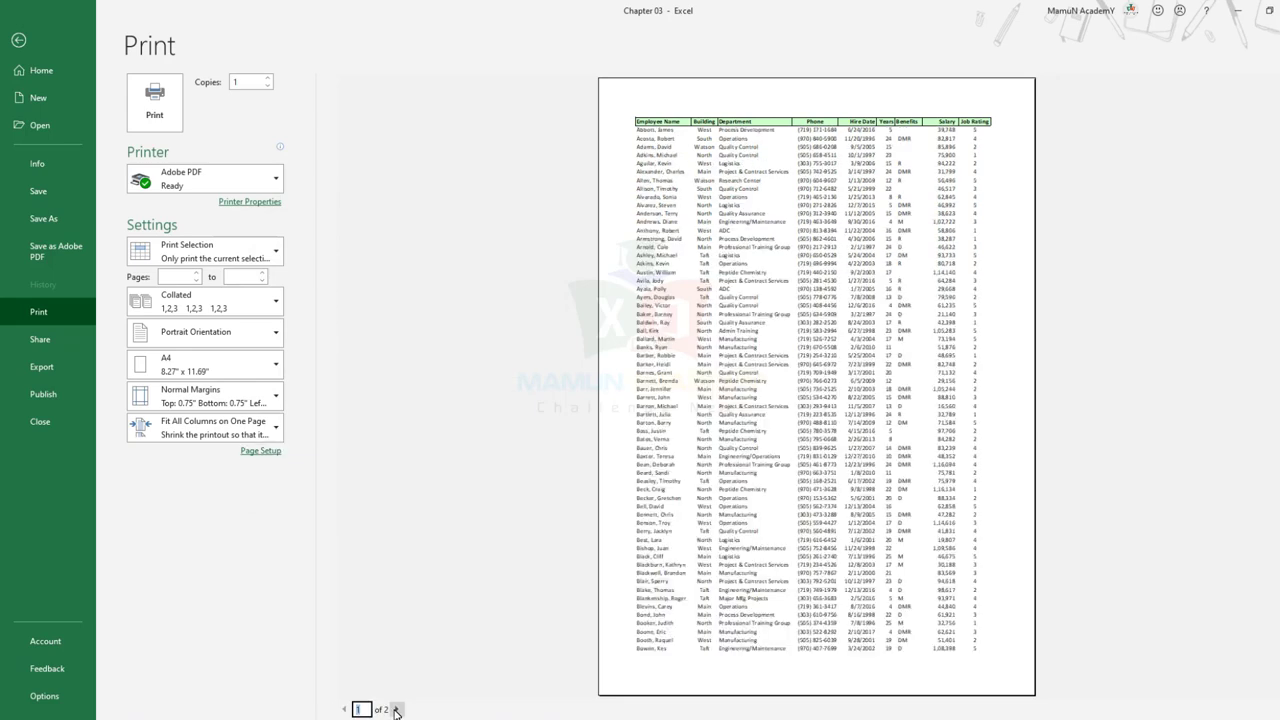
# Check both preview pages, then switch scaling to a fixed 70%.
pyautogui.click(396, 709)
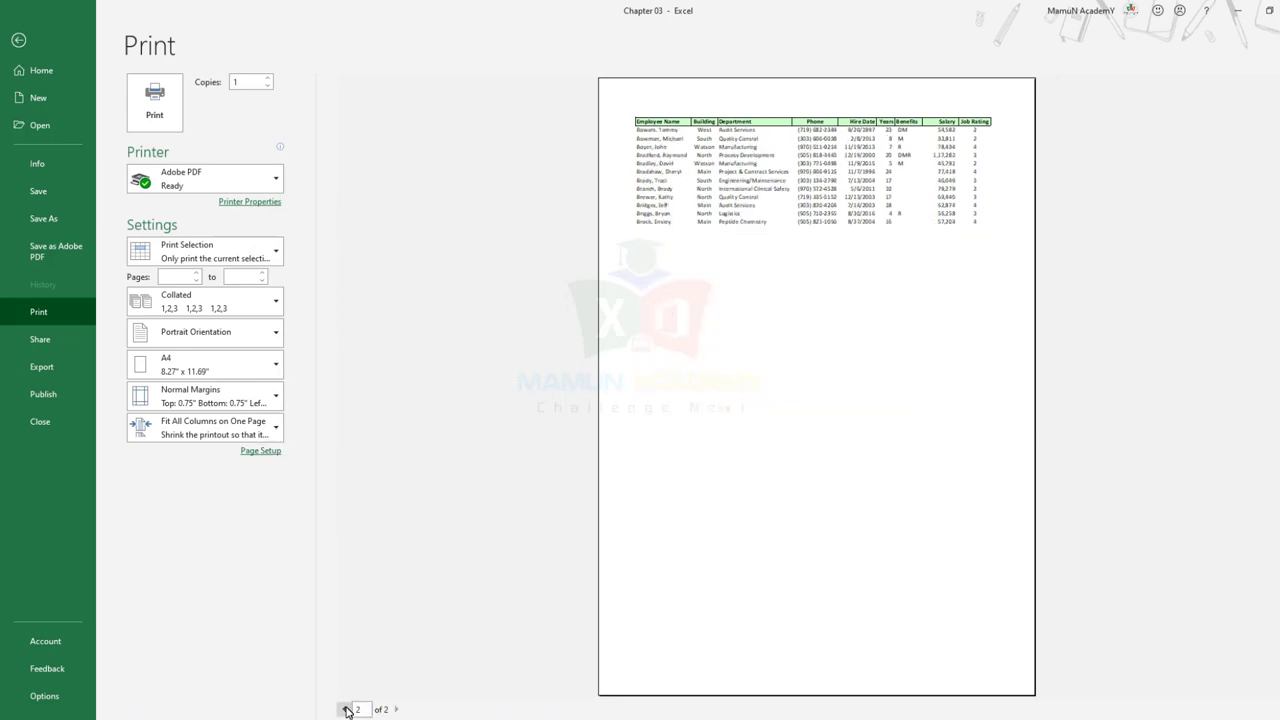
pyautogui.click(345, 709)
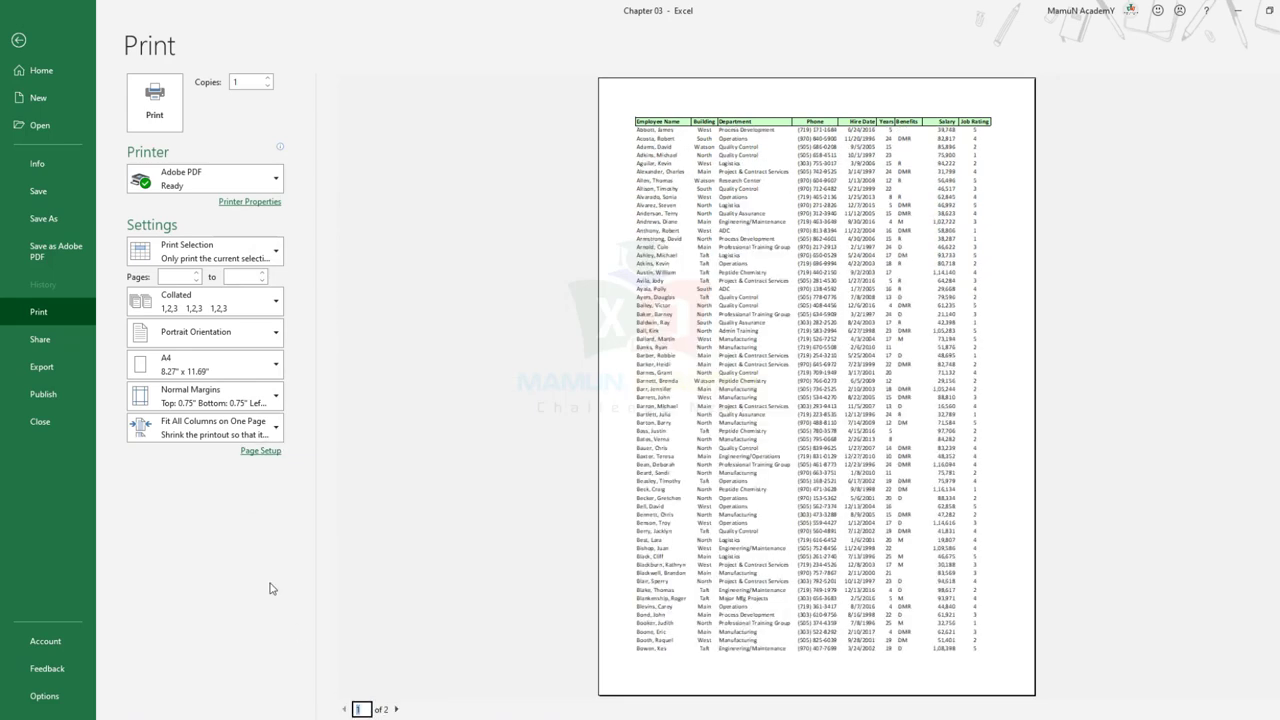
pyautogui.click(261, 451)
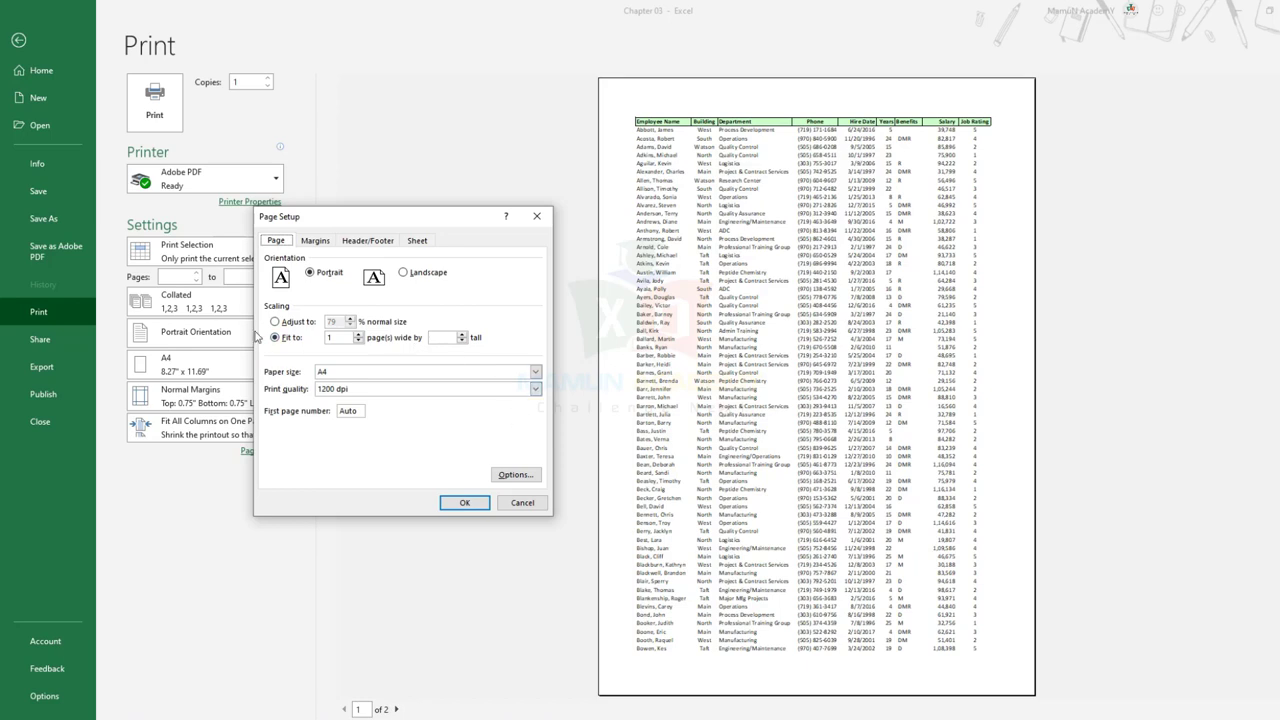
pyautogui.click(300, 321)
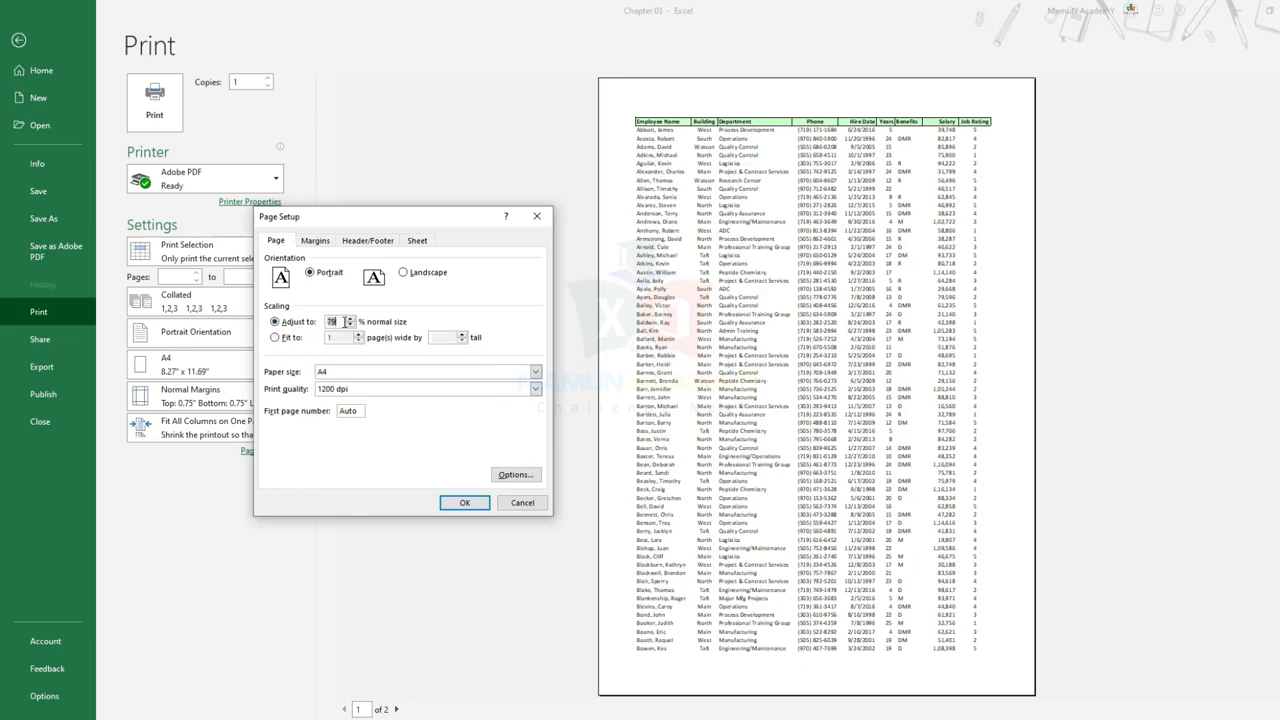
pyautogui.write('70')
pyautogui.press('Return')
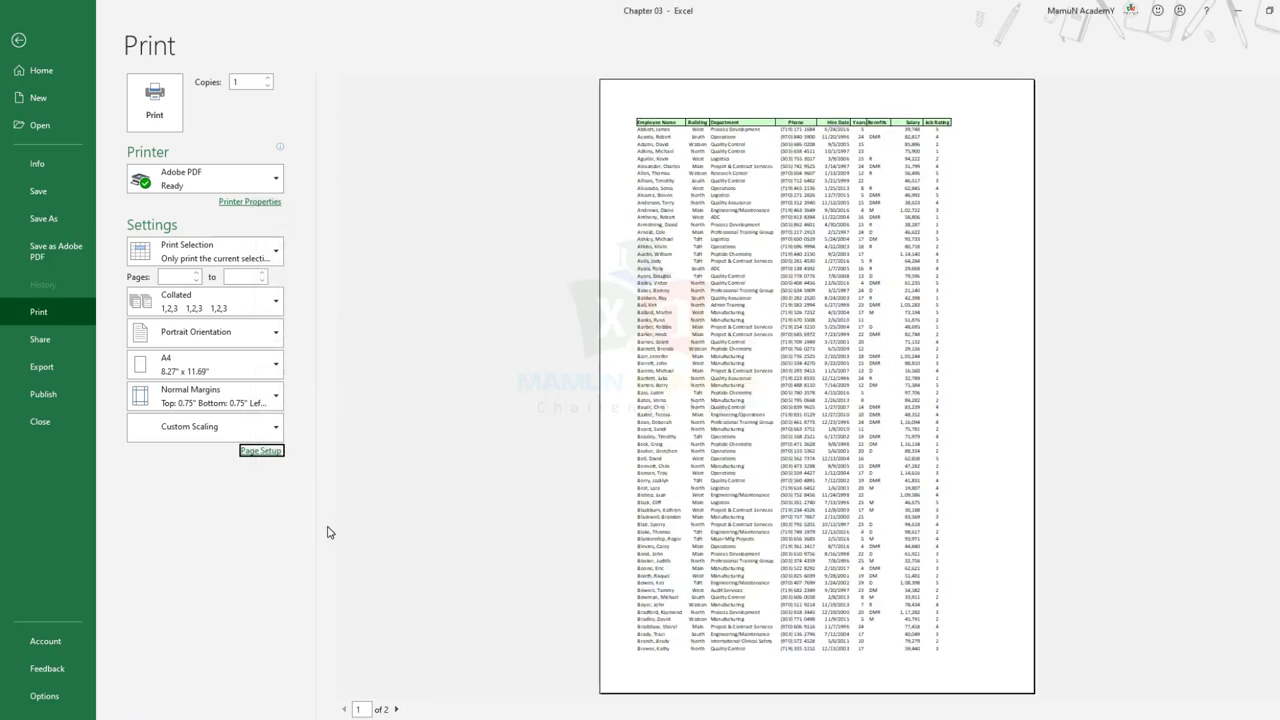
# Reduce the print scaling to 68%.
pyautogui.click(275, 451)
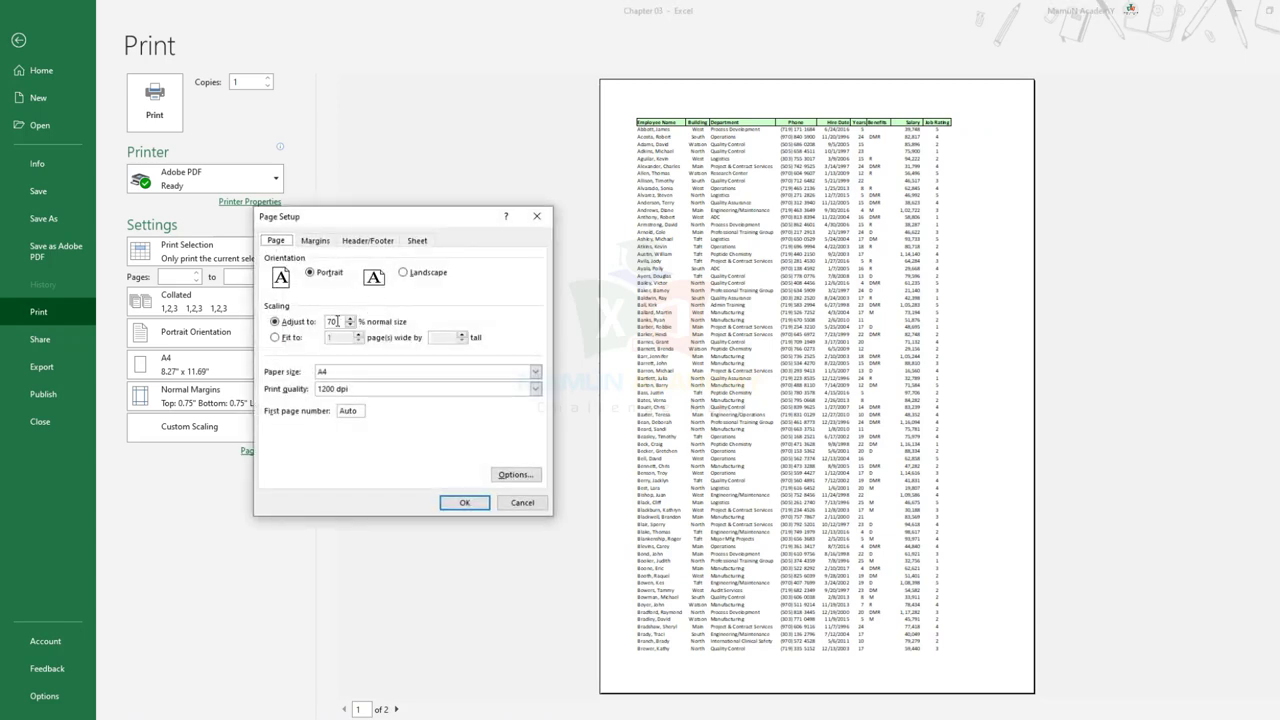
pyautogui.click(302, 322)
pyautogui.write('8')
pyautogui.press('Return')
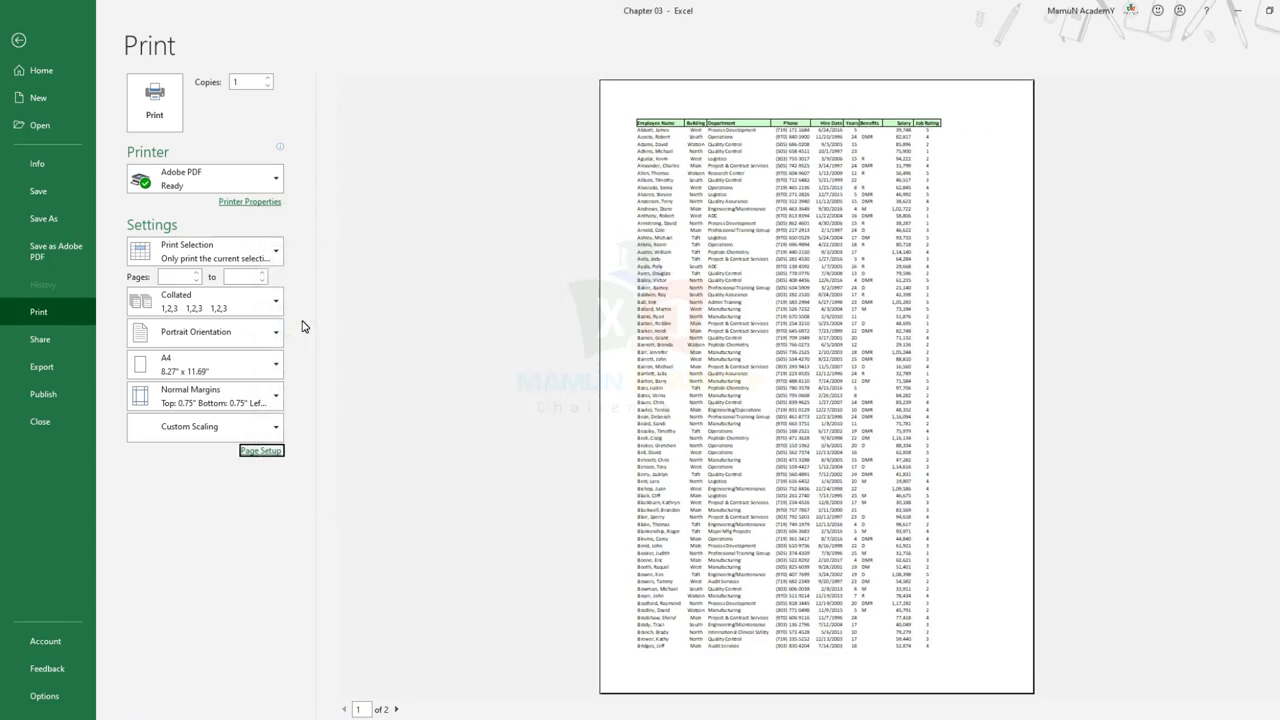
pyautogui.click(282, 451)
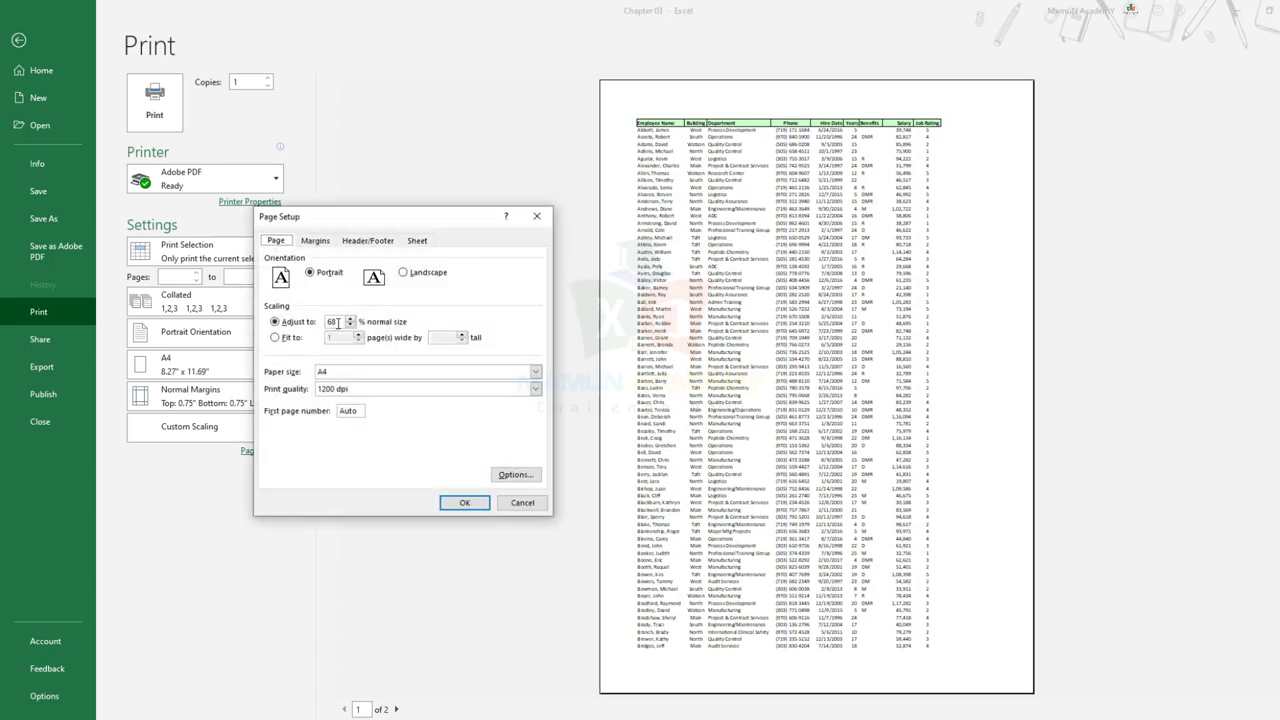
pyautogui.press('Return')
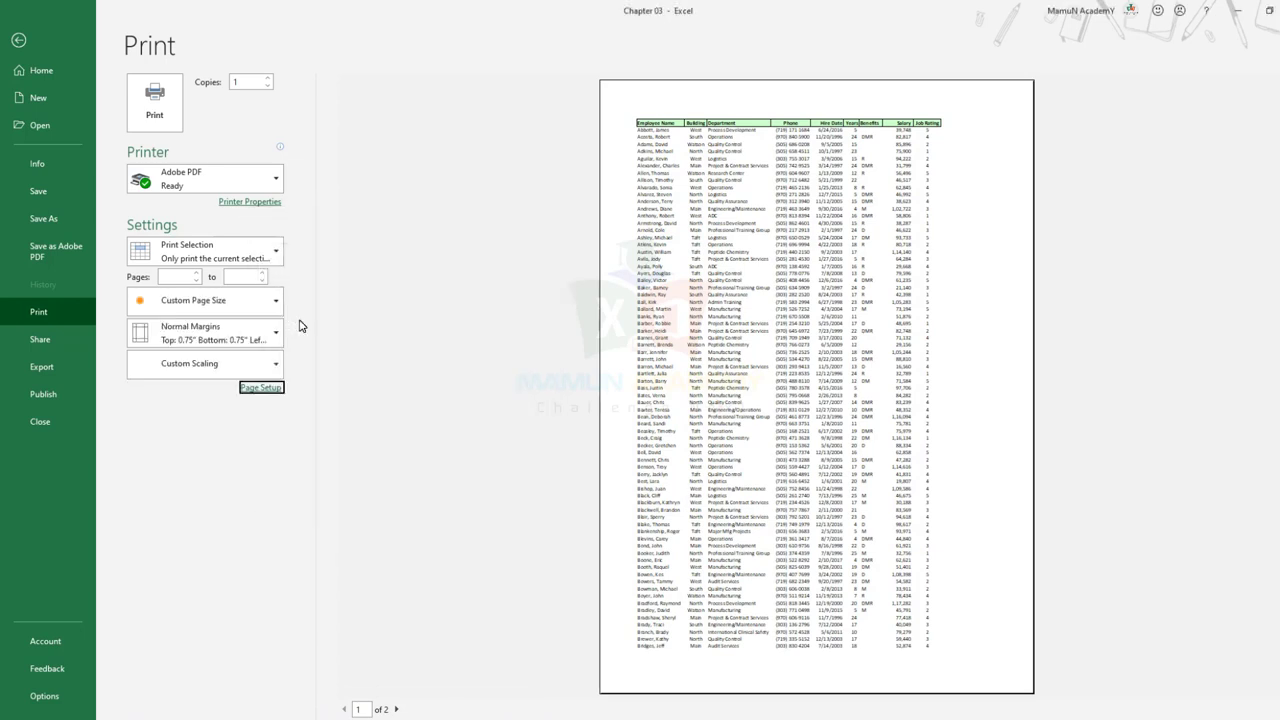
# After checking the second page, lower scaling to 65% to fit one page.
pyautogui.click(396, 709)
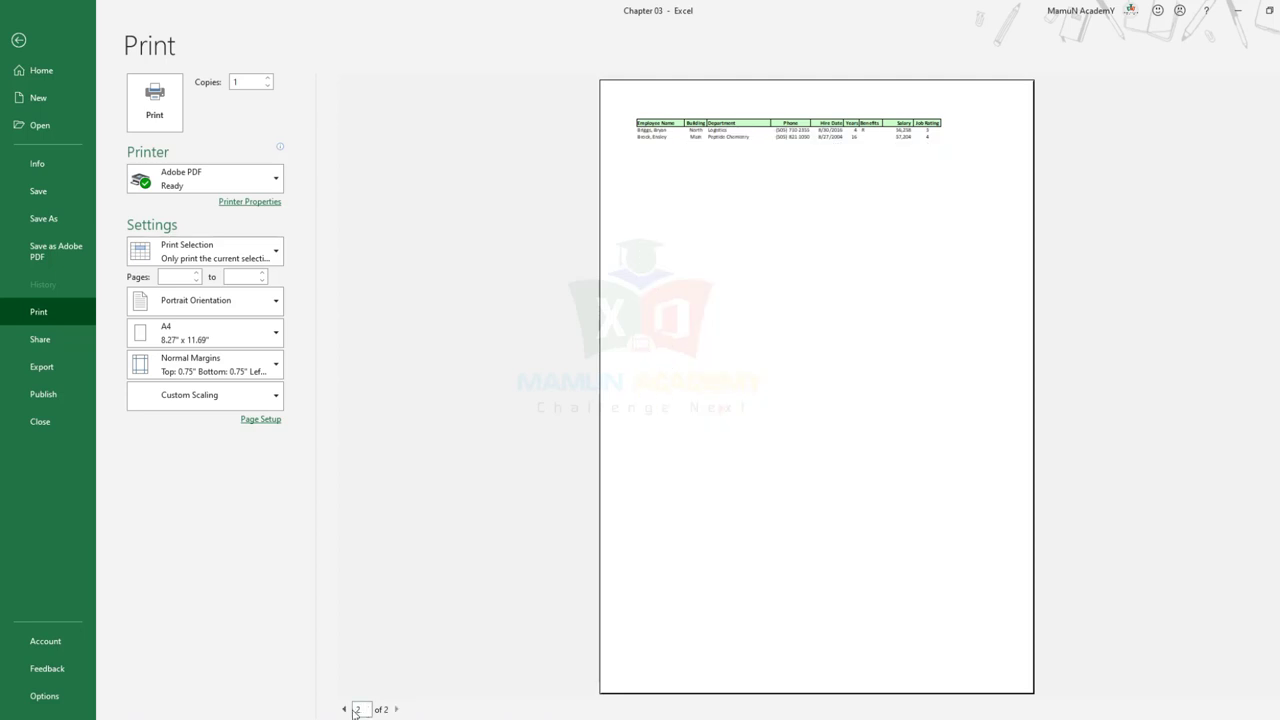
pyautogui.click(344, 709)
pyautogui.click(260, 419)
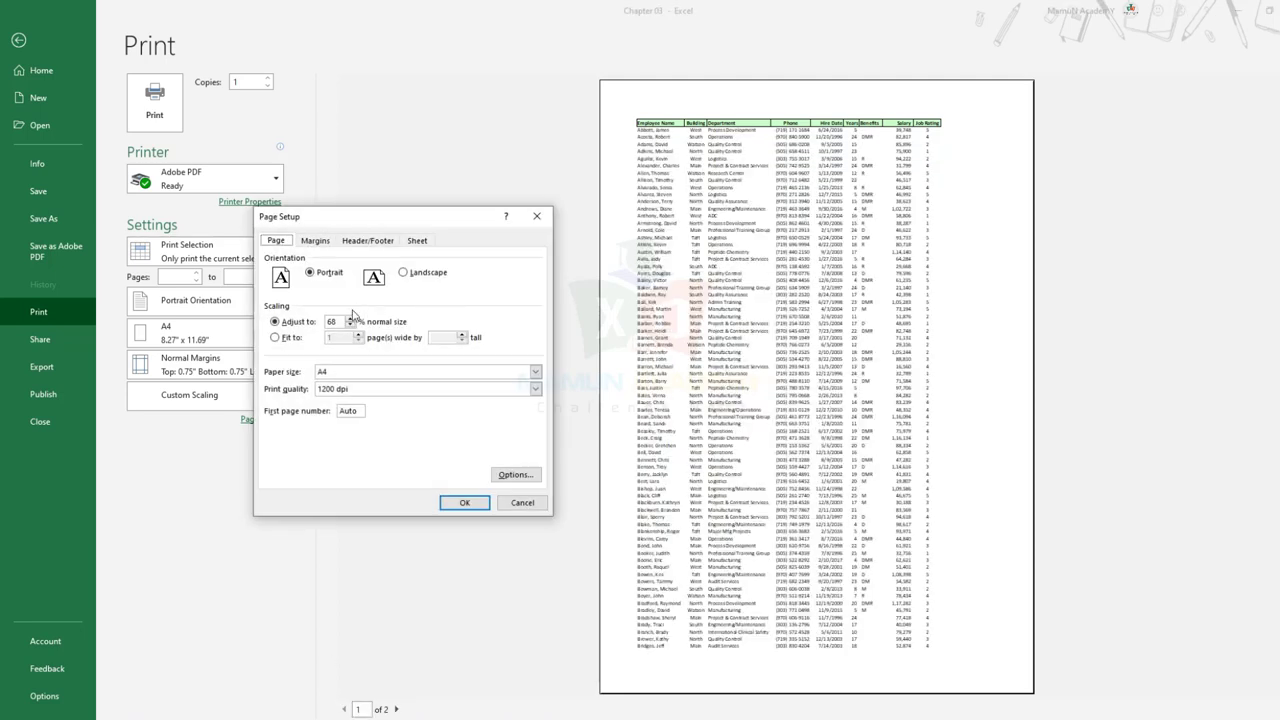
pyautogui.click(342, 321)
pyautogui.press('Return')
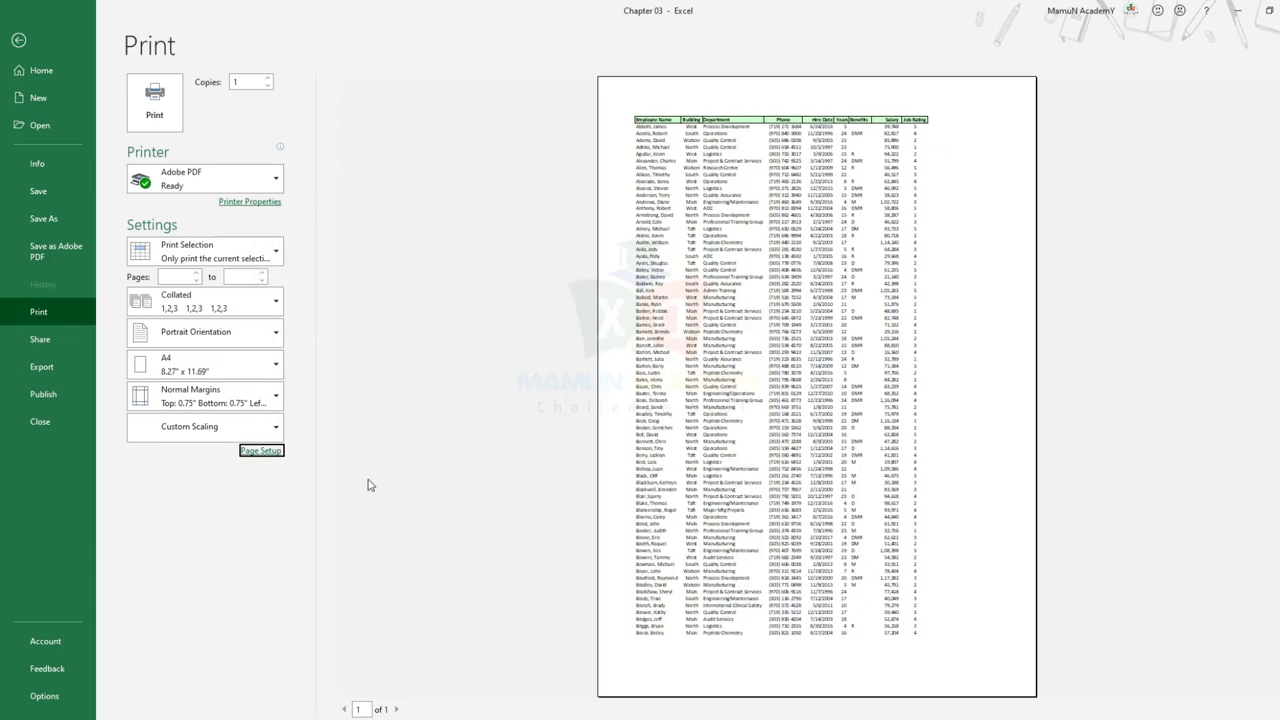
# Narrow the margins to 0.5 top and bottom and 0.45 left and right.
pyautogui.click(263, 452)
pyautogui.click(316, 241)
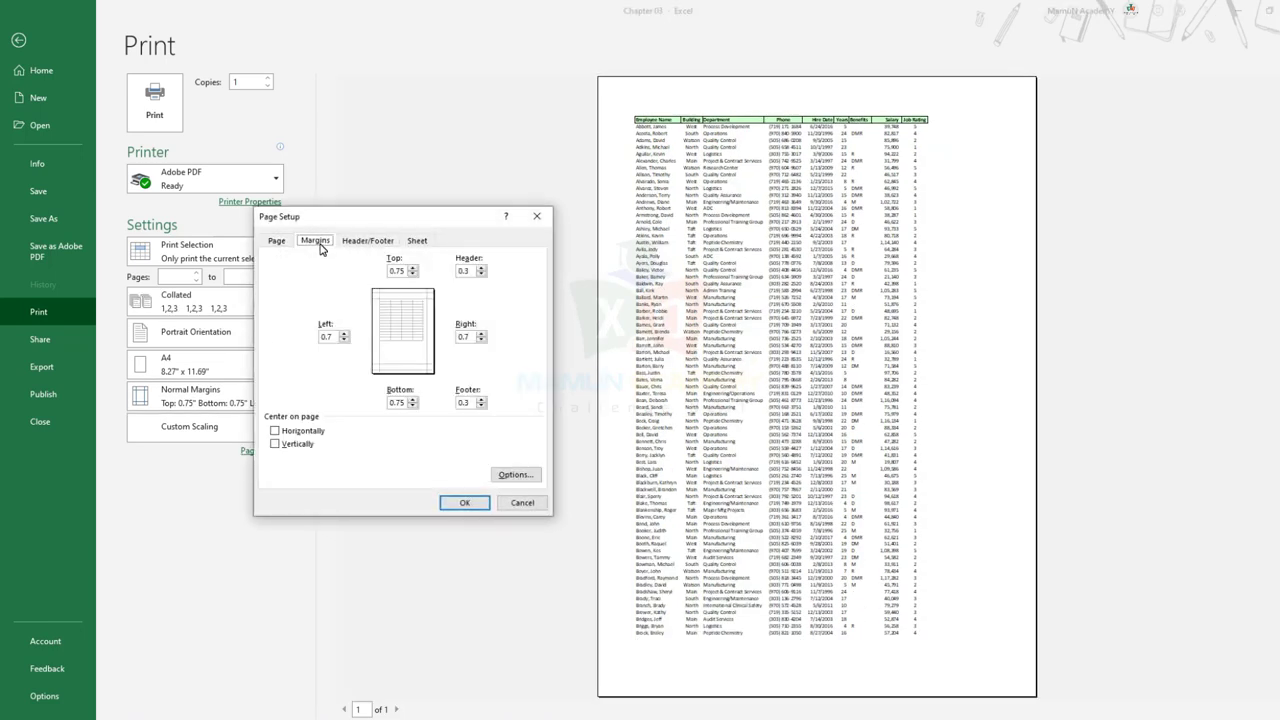
pyautogui.click(413, 274)
pyautogui.click(344, 340)
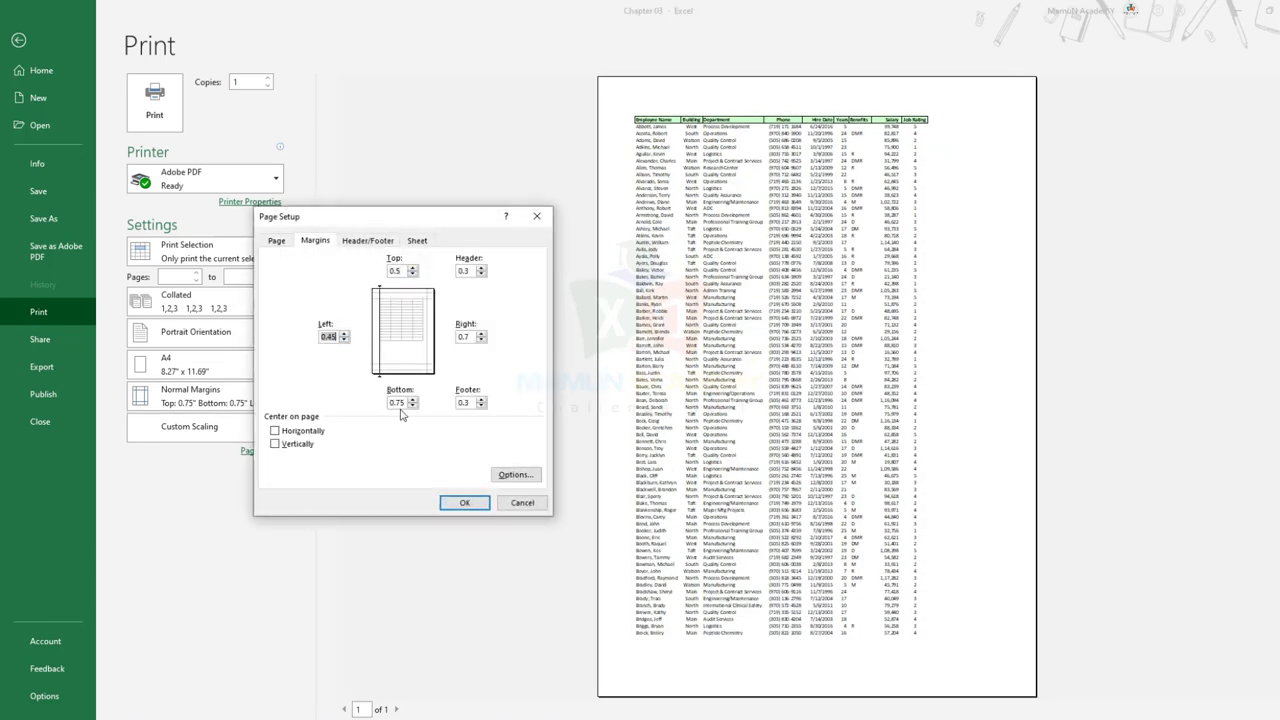
pyautogui.click(413, 405)
pyautogui.click(481, 340)
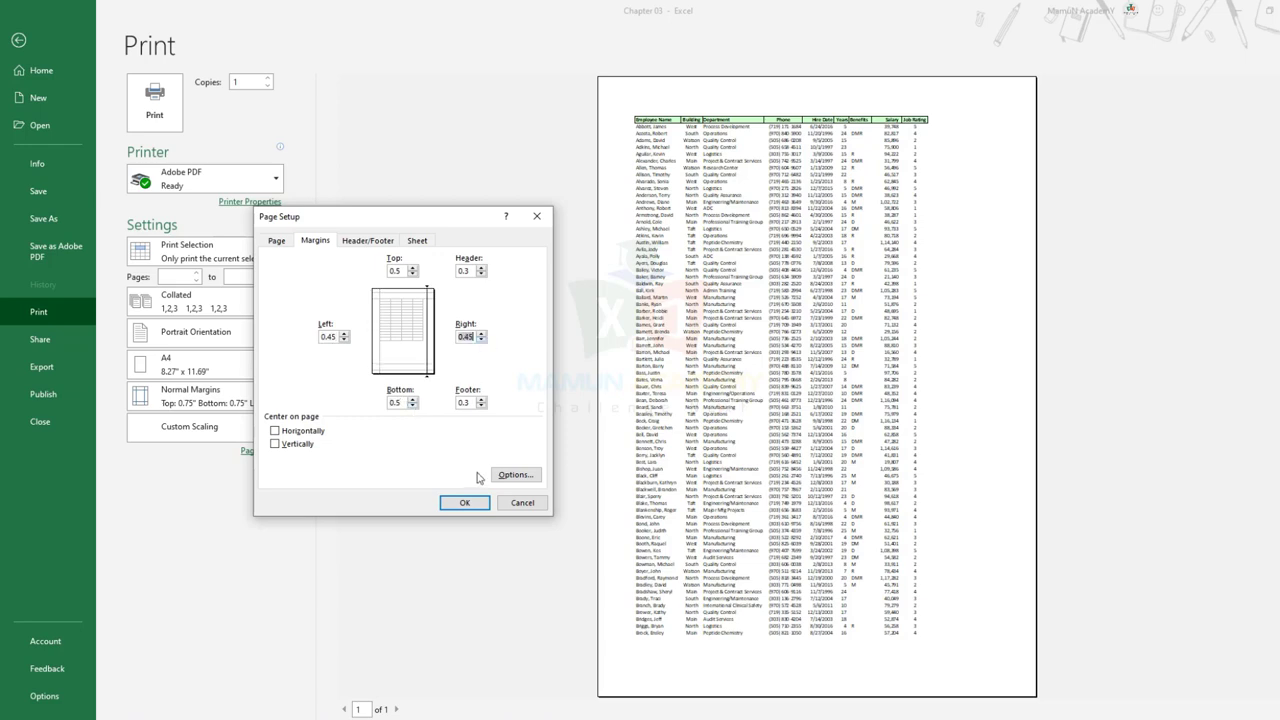
# Set the scaling to 70%, apply the settings, and return to the worksheet.
pyautogui.click(277, 241)
pyautogui.doubleClick(343, 321)
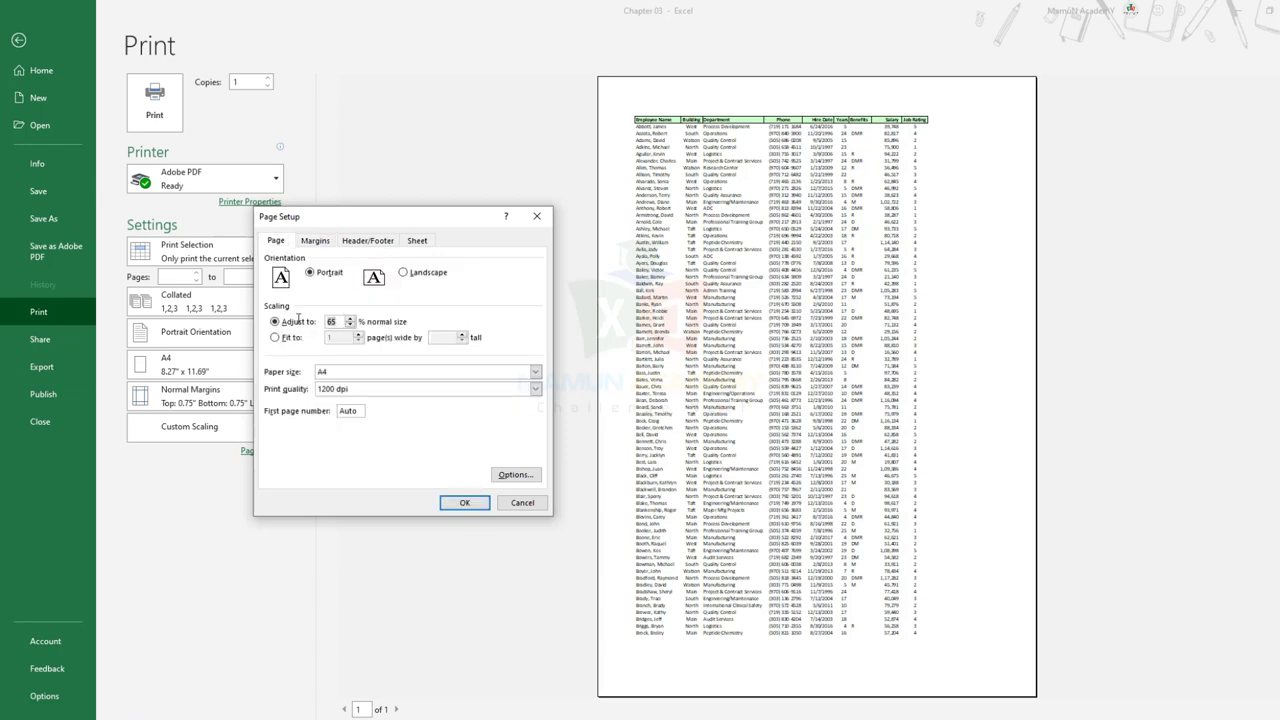
pyautogui.press('Return')
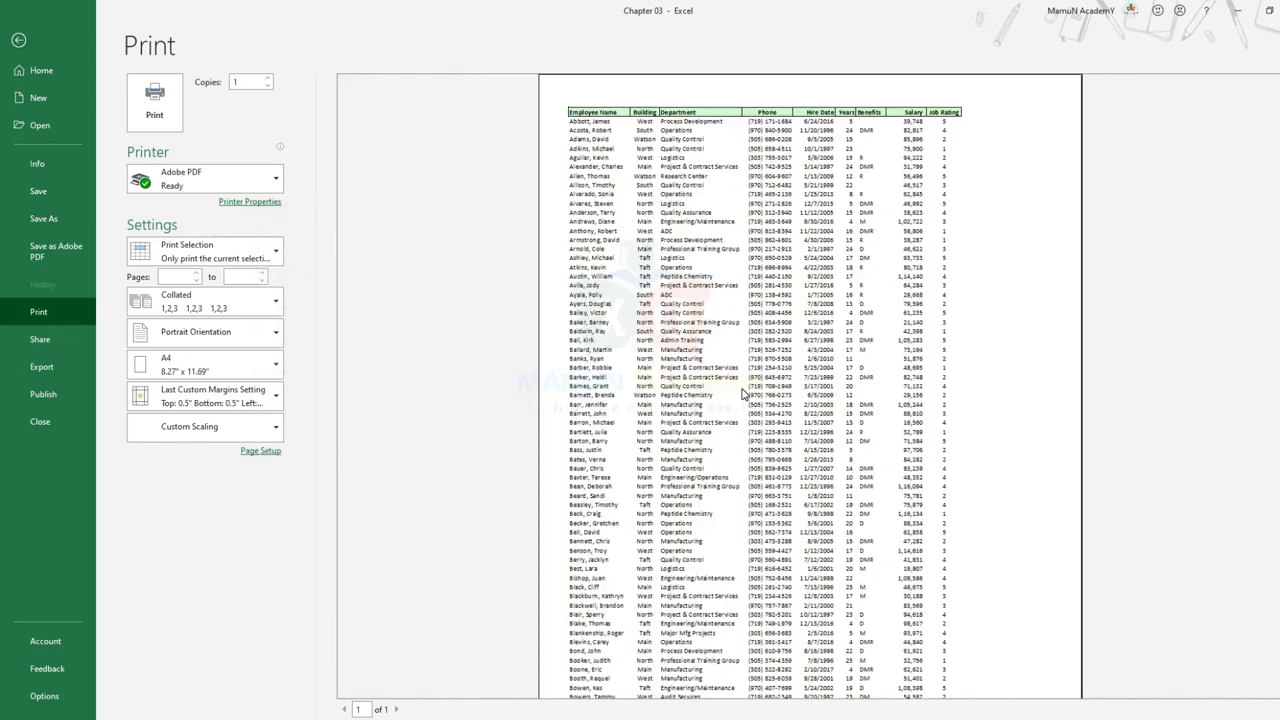
pyautogui.press('Escape')
pyautogui.click(399, 279)
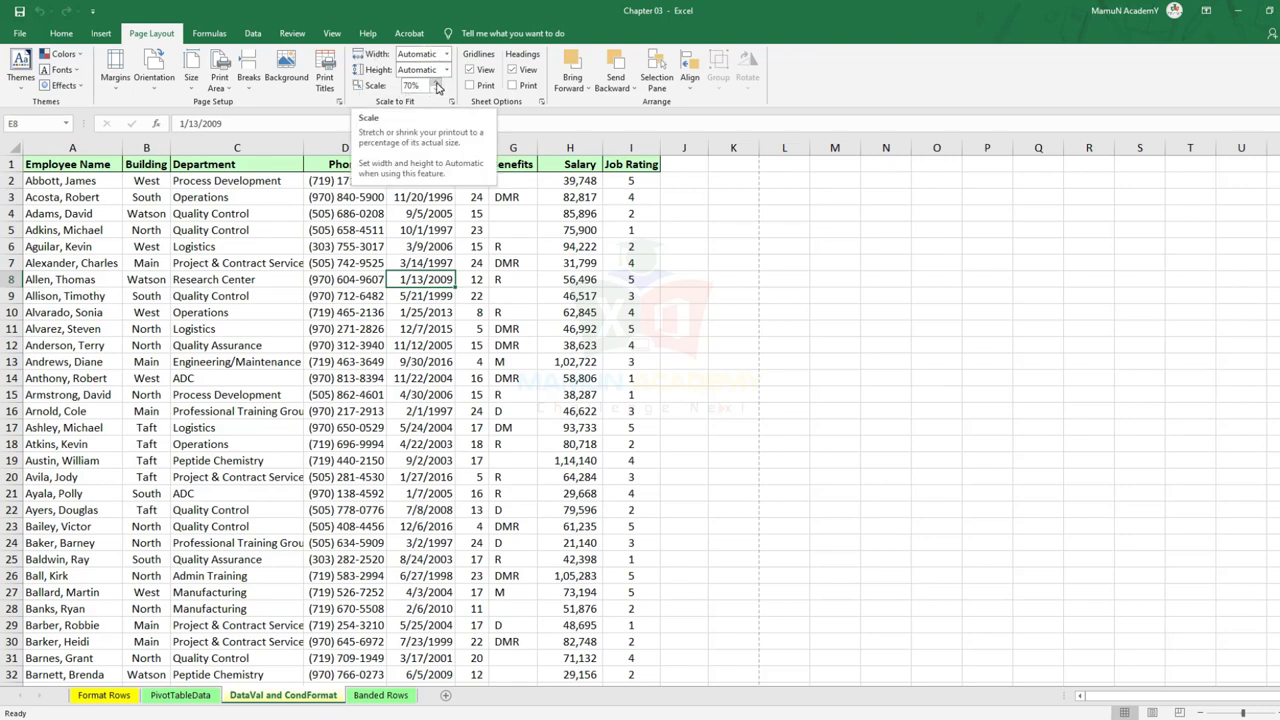
# Select cells D10 and E6, viewing the Formulas tab before returning to Home.
pyautogui.click(342, 308)
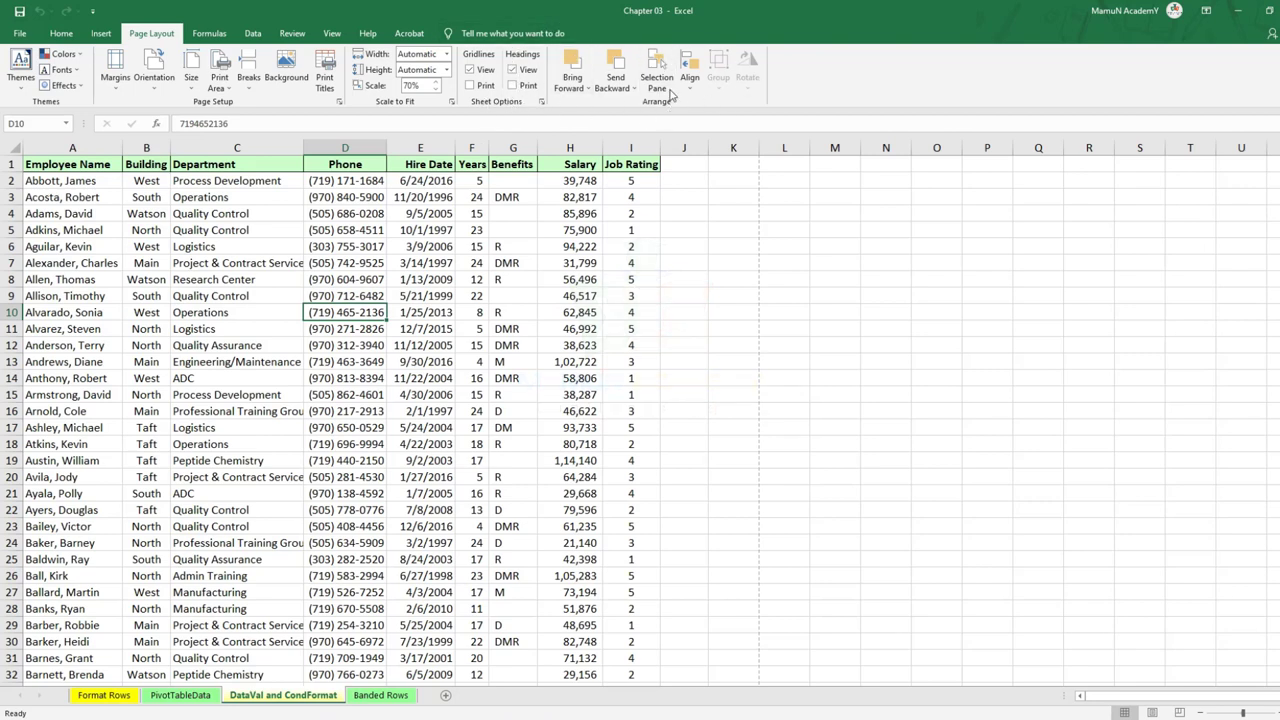
pyautogui.click(212, 34)
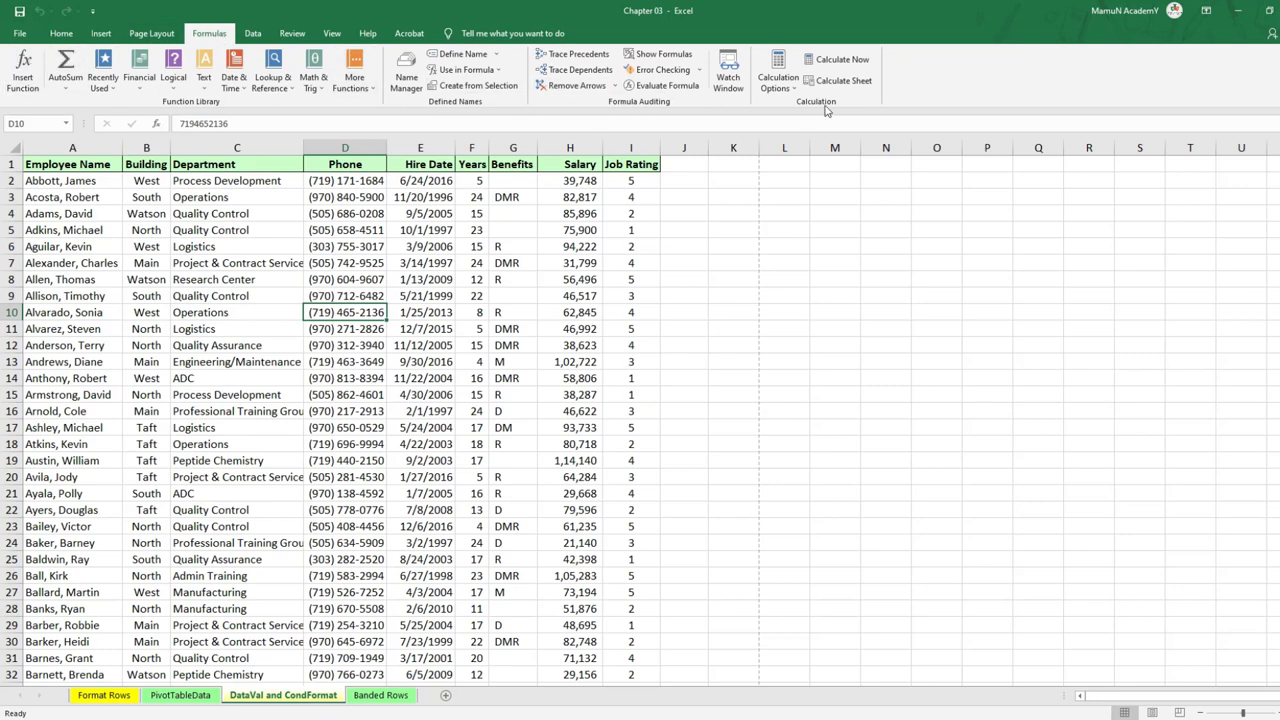
pyautogui.click(438, 248)
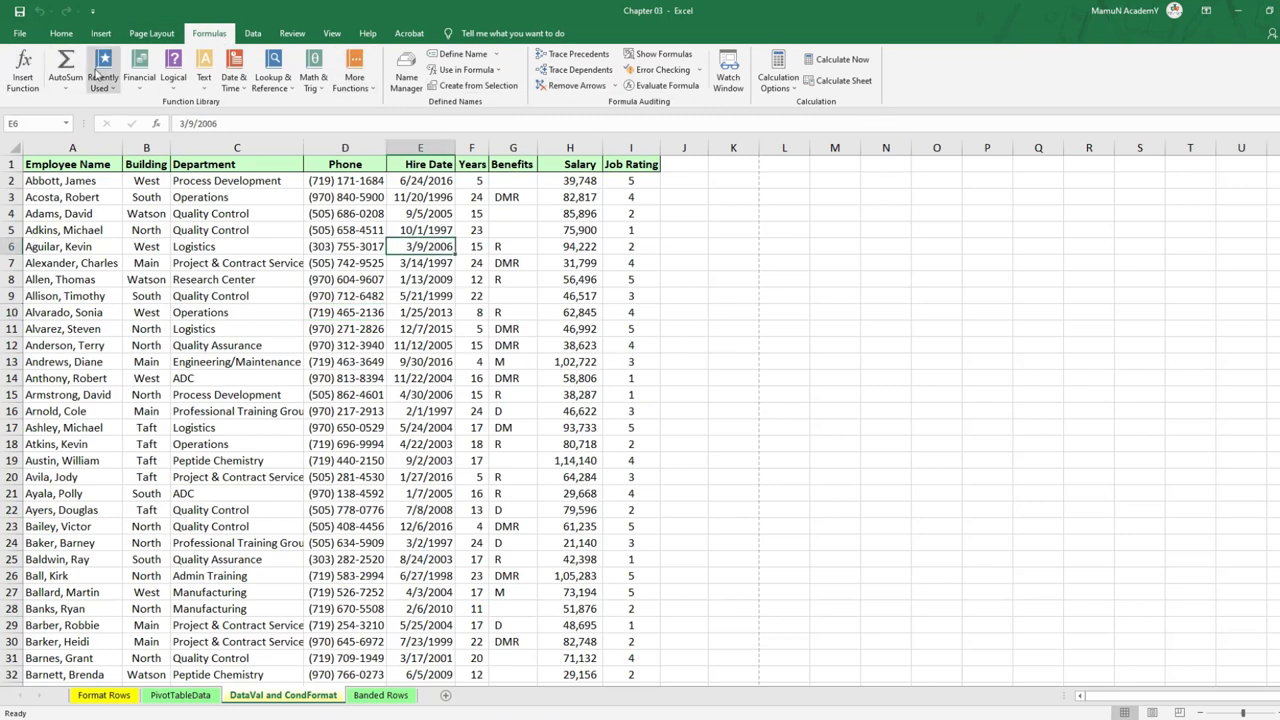
pyautogui.click(62, 34)
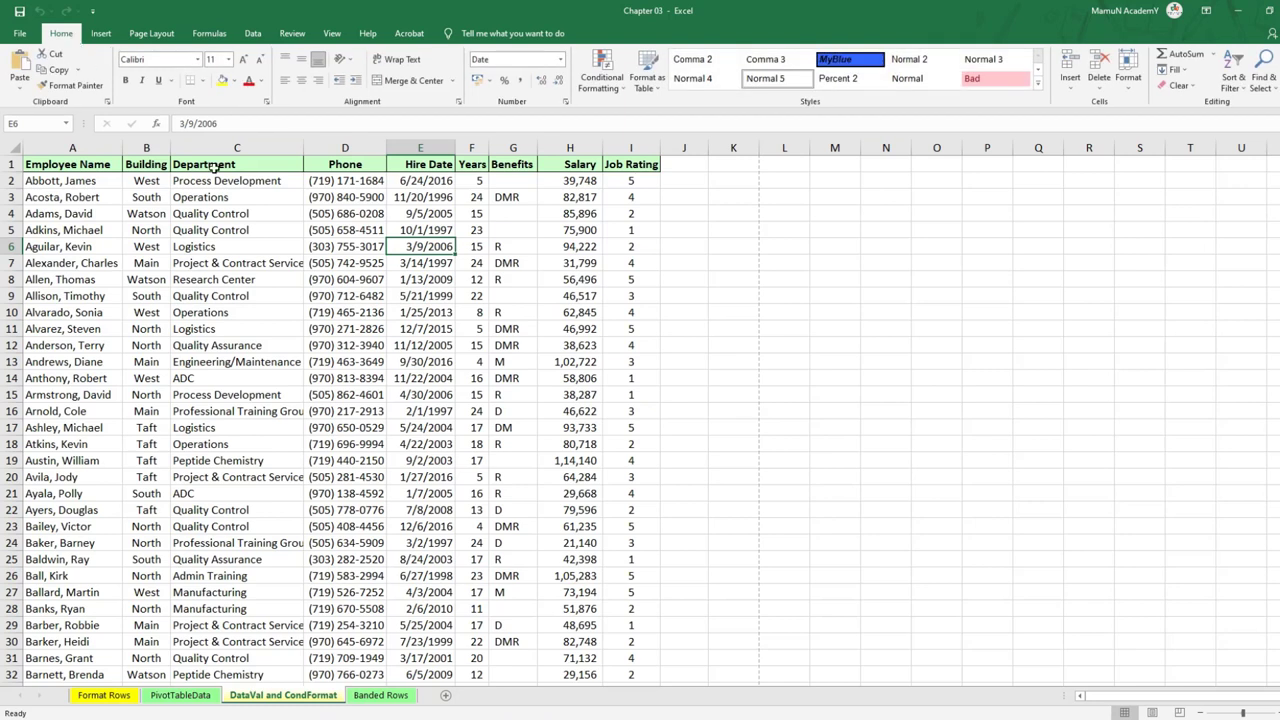